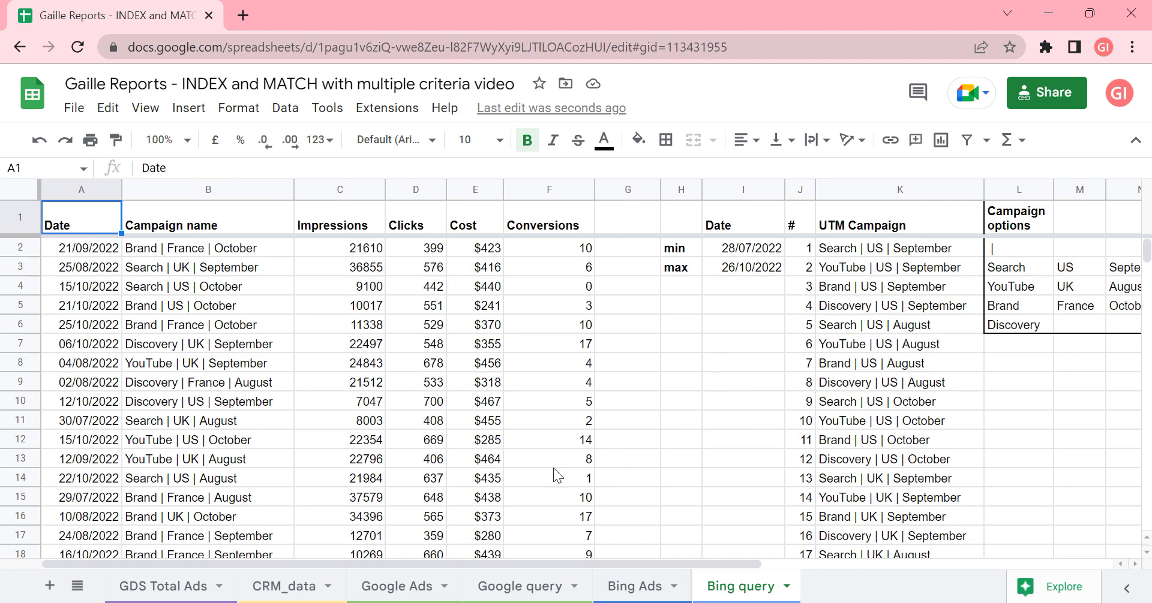
Step: Examine the Google Ads, Google query, Bing Ads and Bing query sheets, comparing their campaign data columns
click(434, 587)
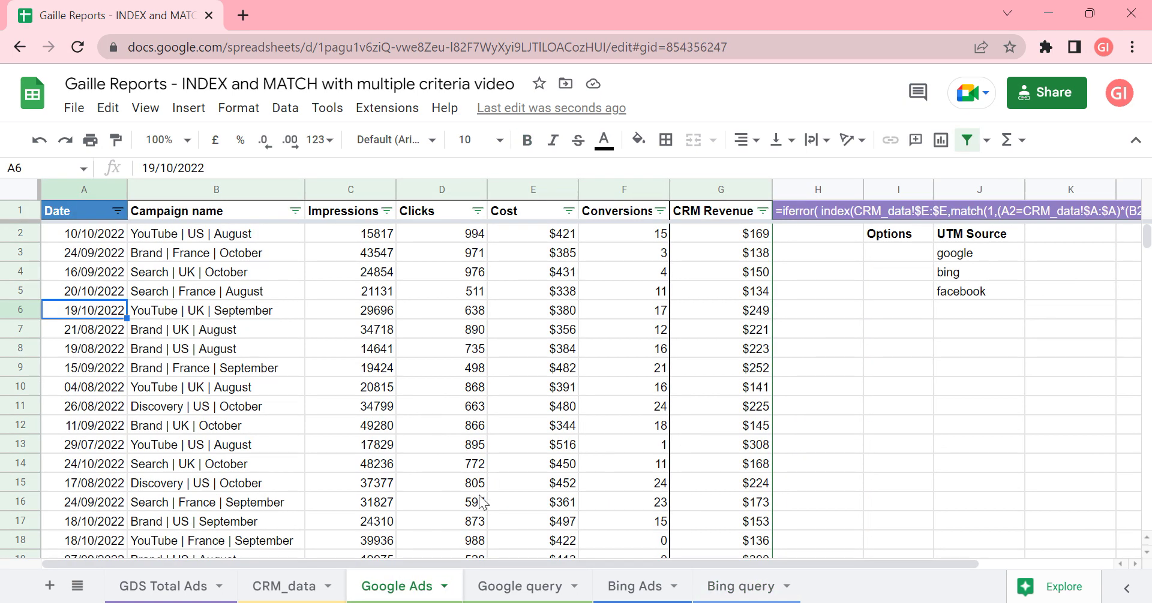
click(747, 589)
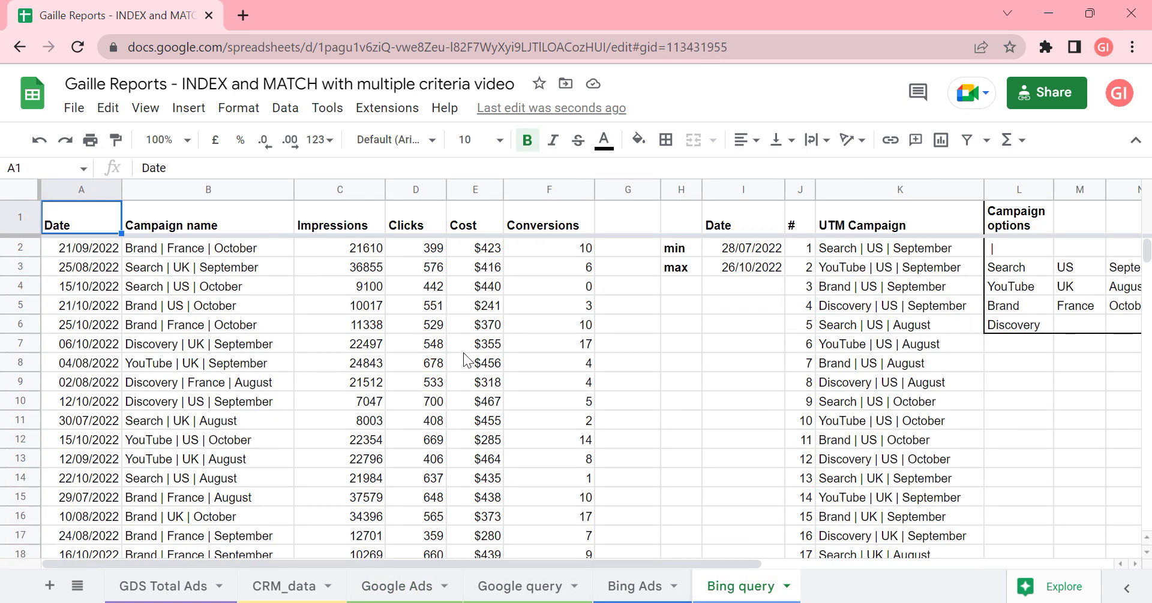
click(623, 585)
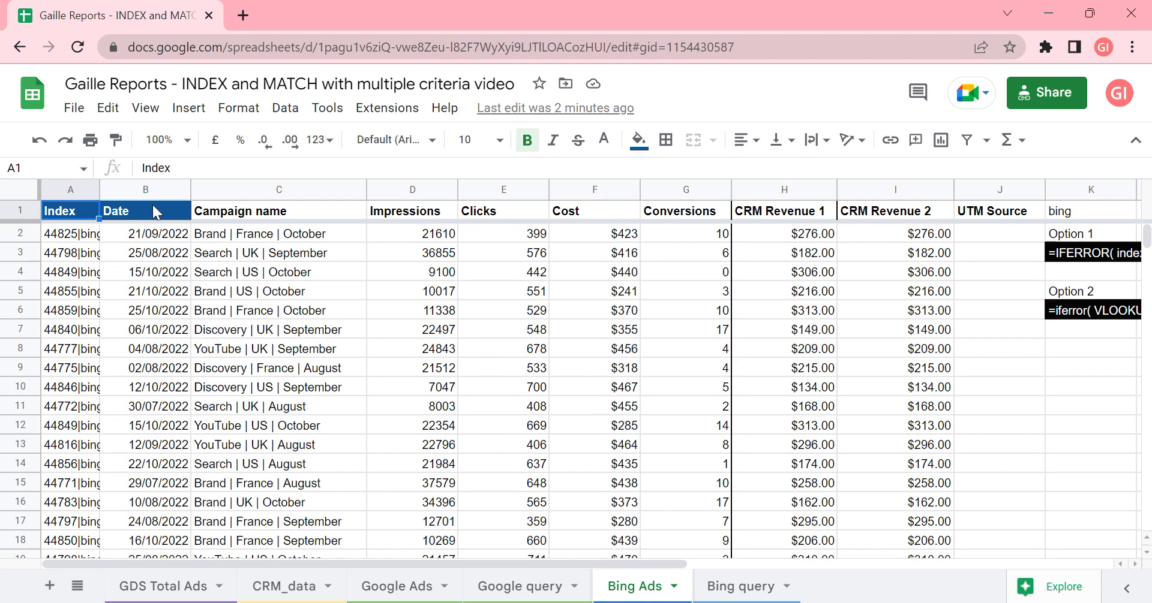
drag(154, 211, 689, 543)
click(515, 585)
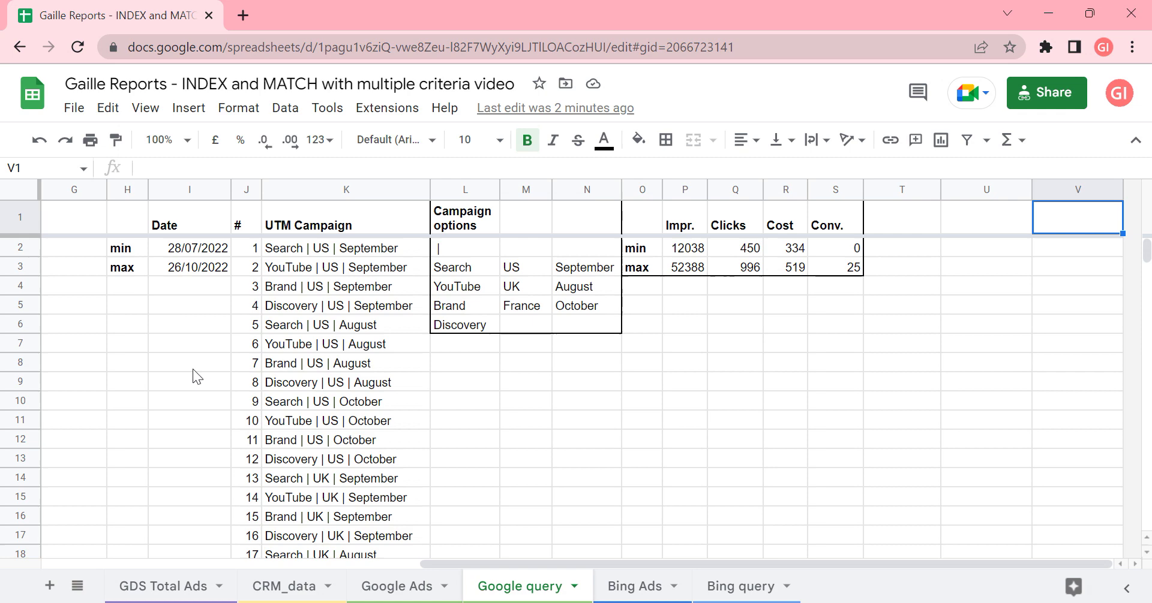
click(410, 584)
drag(224, 334, 636, 504)
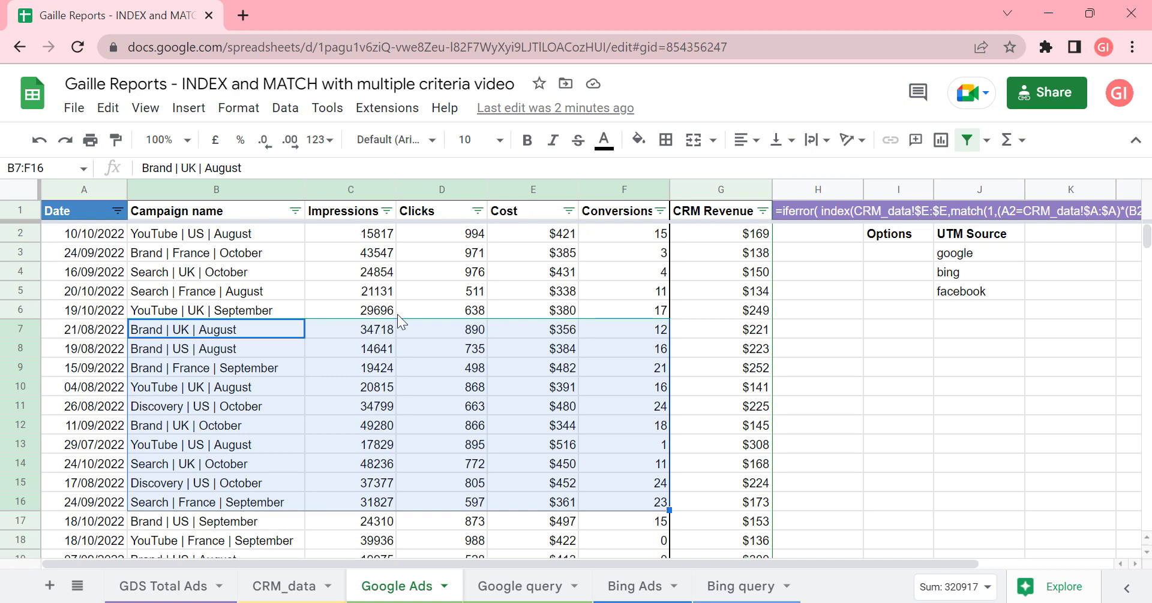
Step: Add a new blank sheet and move it to the end of the sheet order, after Bing query
click(52, 588)
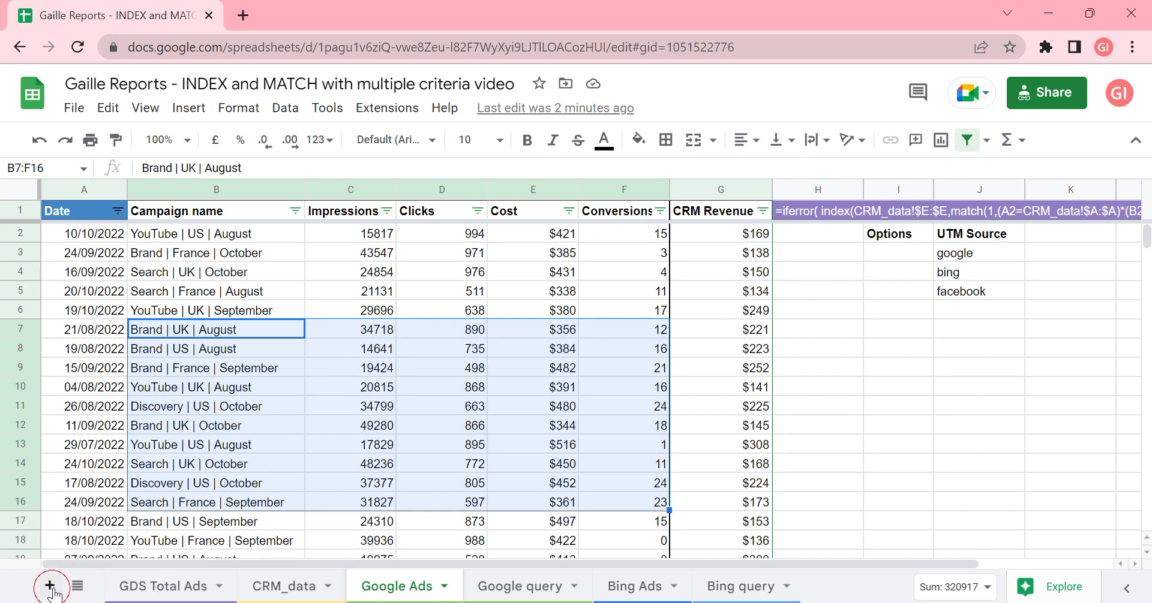
drag(480, 586, 752, 580)
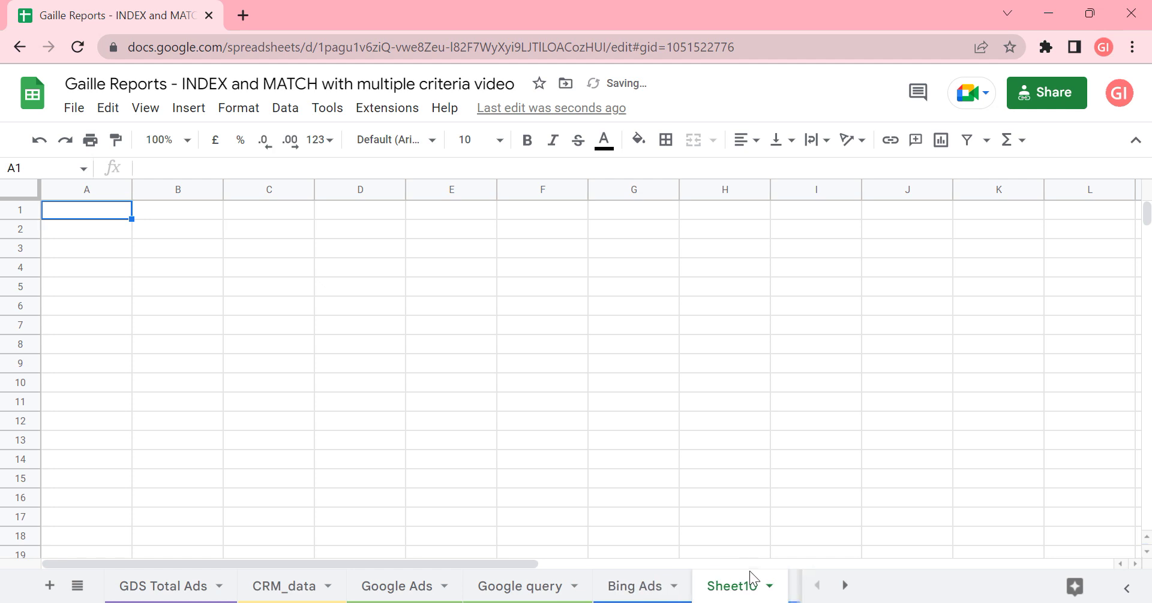
click(665, 586)
click(615, 516)
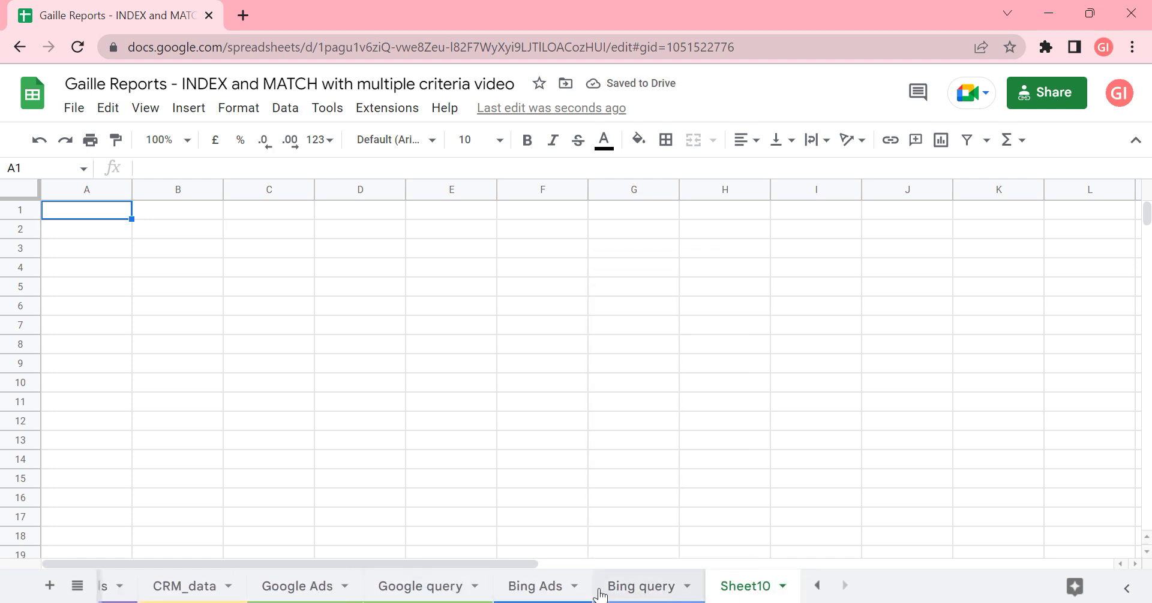
Step: Begin an array formula in A1 of the new blank sheet that references cell B1 of the Bing Ads sheet
click(553, 592)
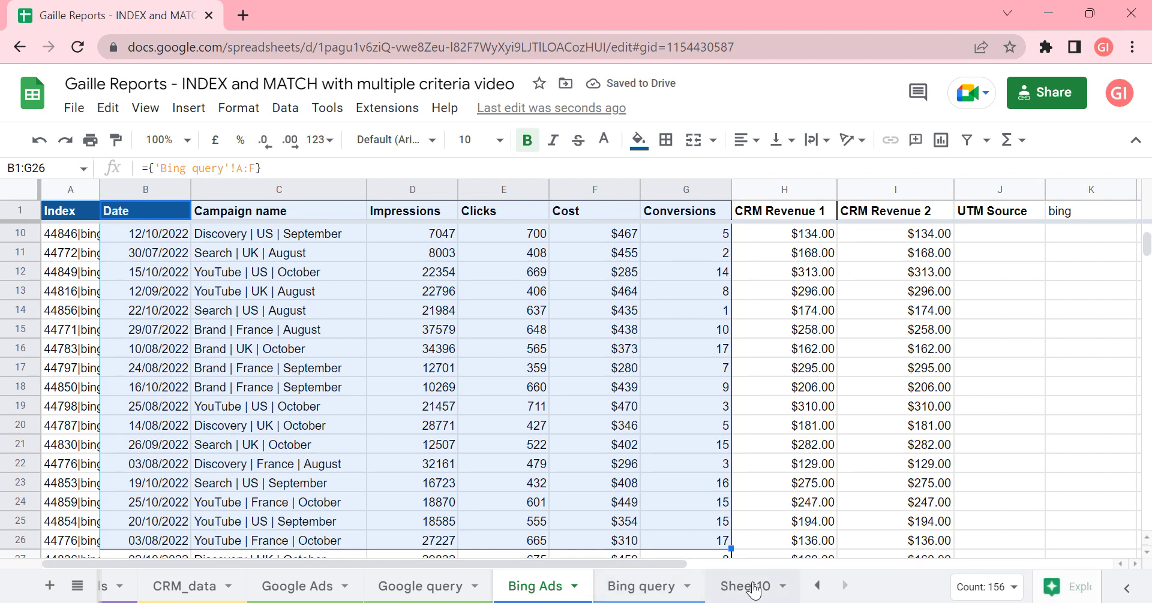
click(755, 589)
text(={)
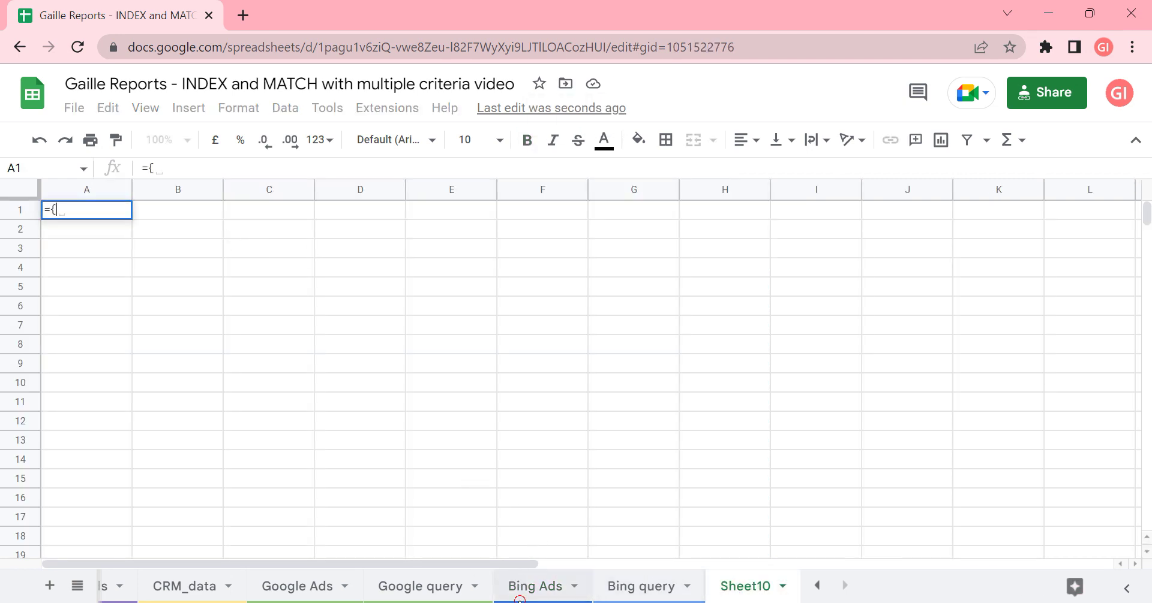
click(521, 588)
click(126, 272)
key(Down)
key(Up)
key(Up)
key(Up)
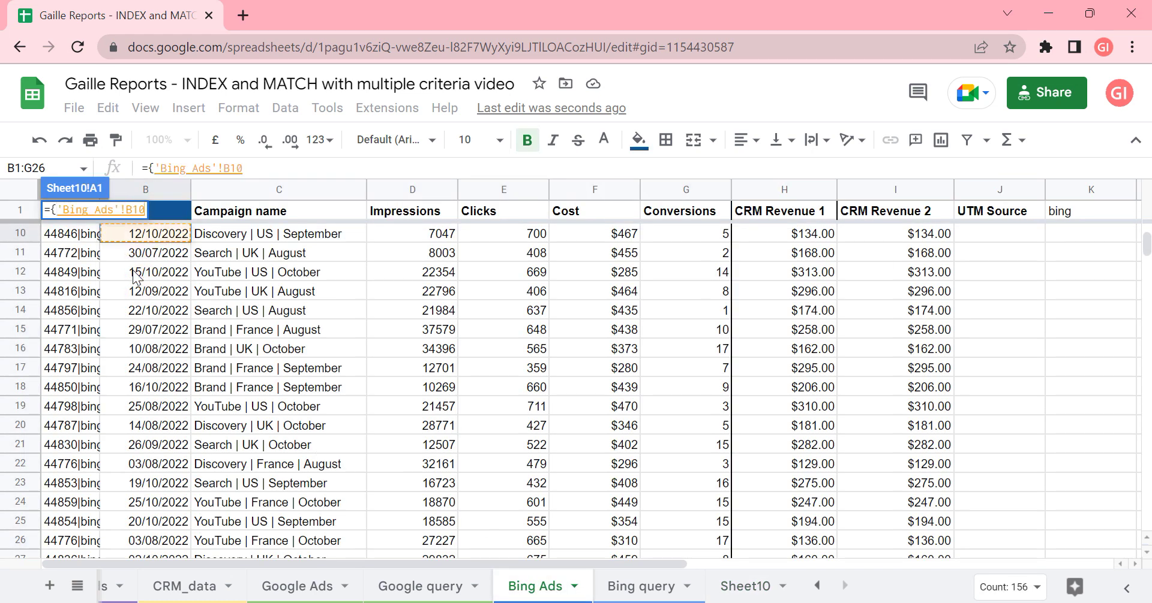
key(Up)
key(ctrl+Up)
Step: Extend the reference to Bing Ads columns B to H through row 300 and enter ={'Bing Ads'!B1:H300} in A1
key(ctrl+shift+Right)
key(shift+Left)
key(shift+Left)
key(shift+Left)
key(shift+Left)
key(shift+Left)
key(shift+Left)
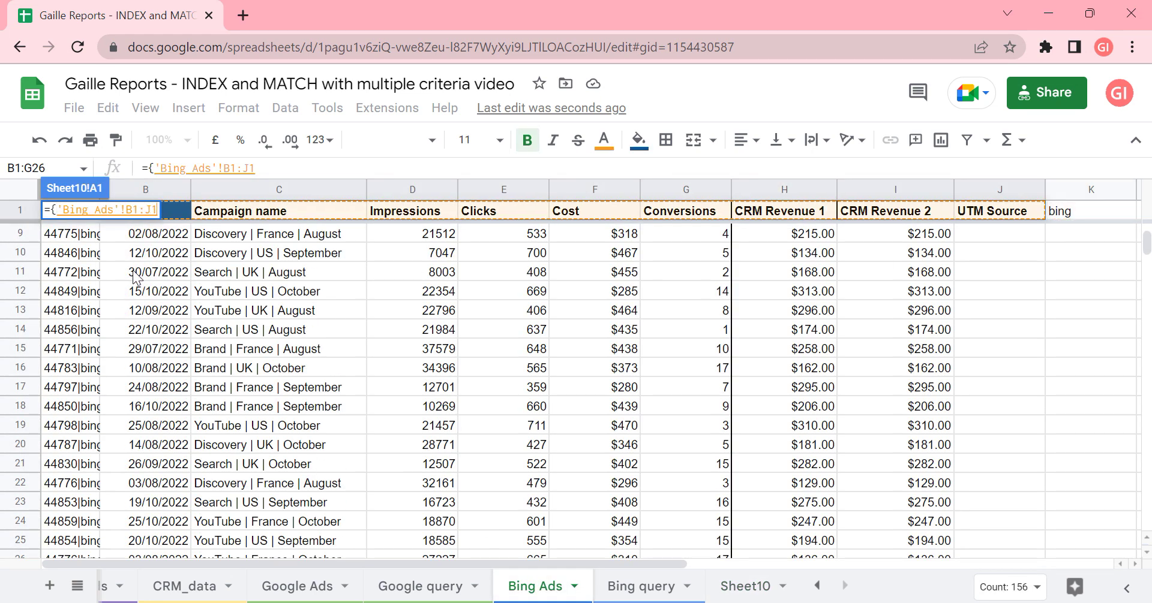
key(shift+Right)
key(shift+Right)
key(shift+Right)
key(ctrl+shift+Down)
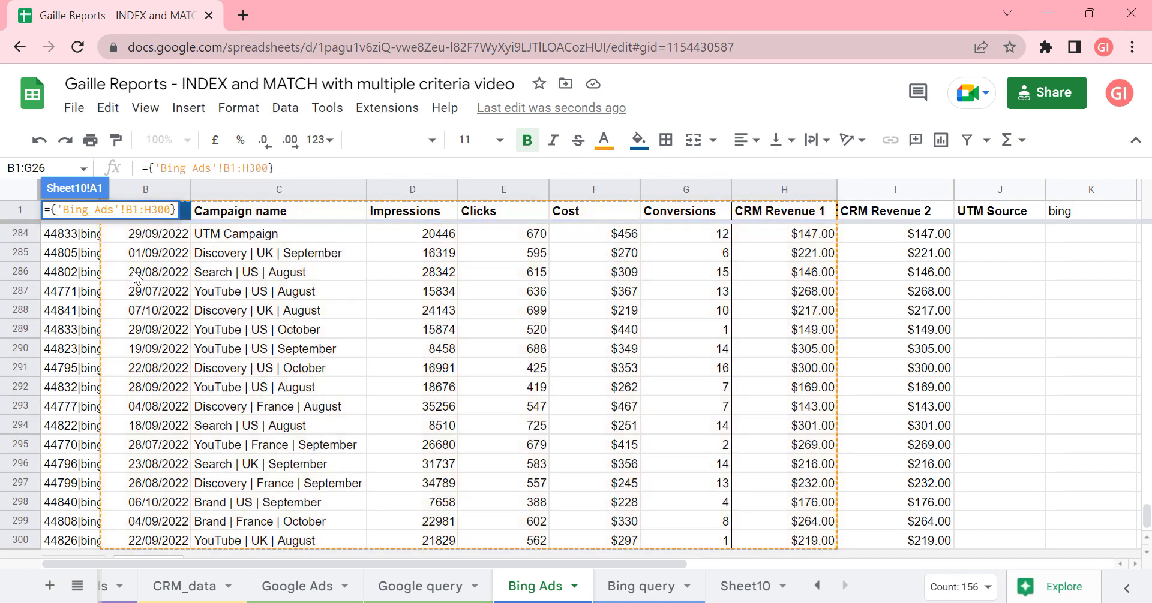
key(Return)
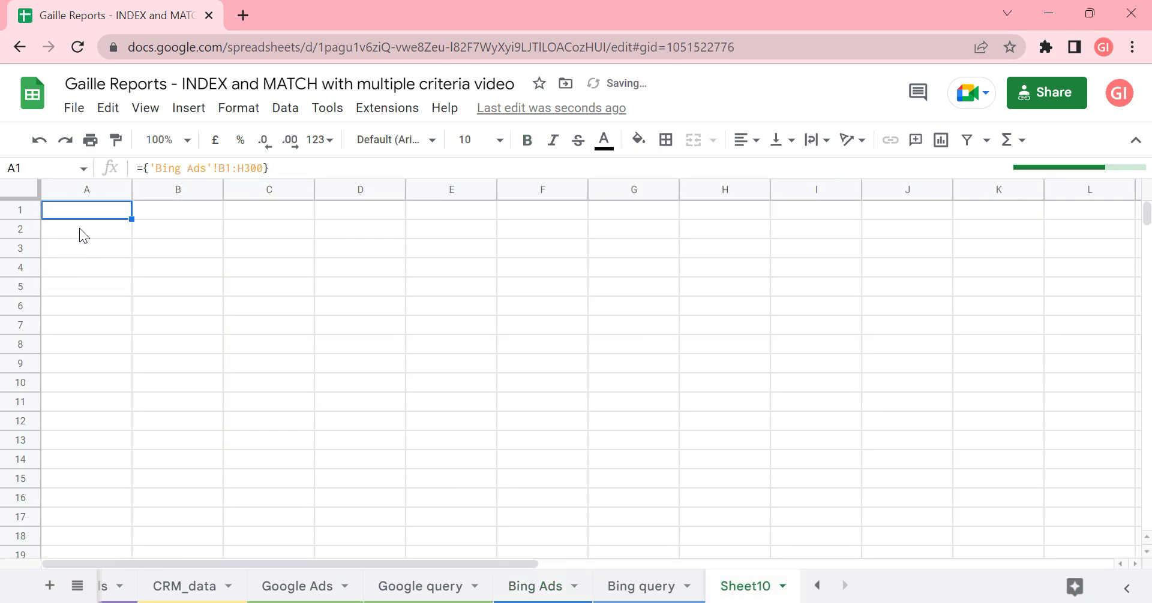
Step: Check where the imported Bing Ads rows begin and end, and examine the row limit 300 in the A1 formula
click(99, 268)
key(ctrl+Down)
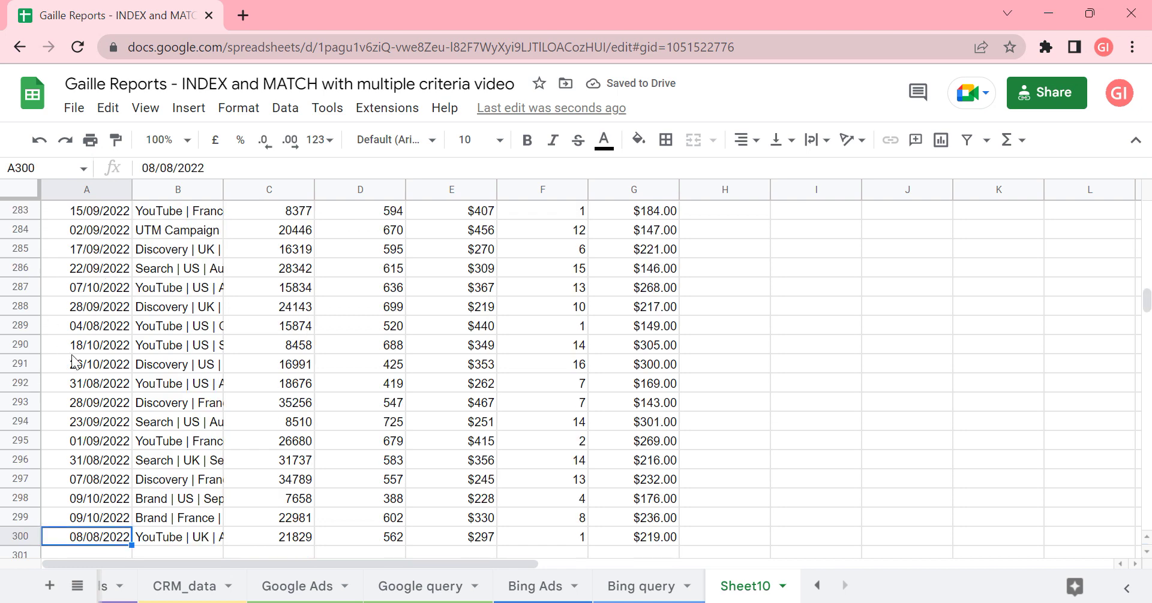
scroll(77, 362, down, 2)
click(120, 480)
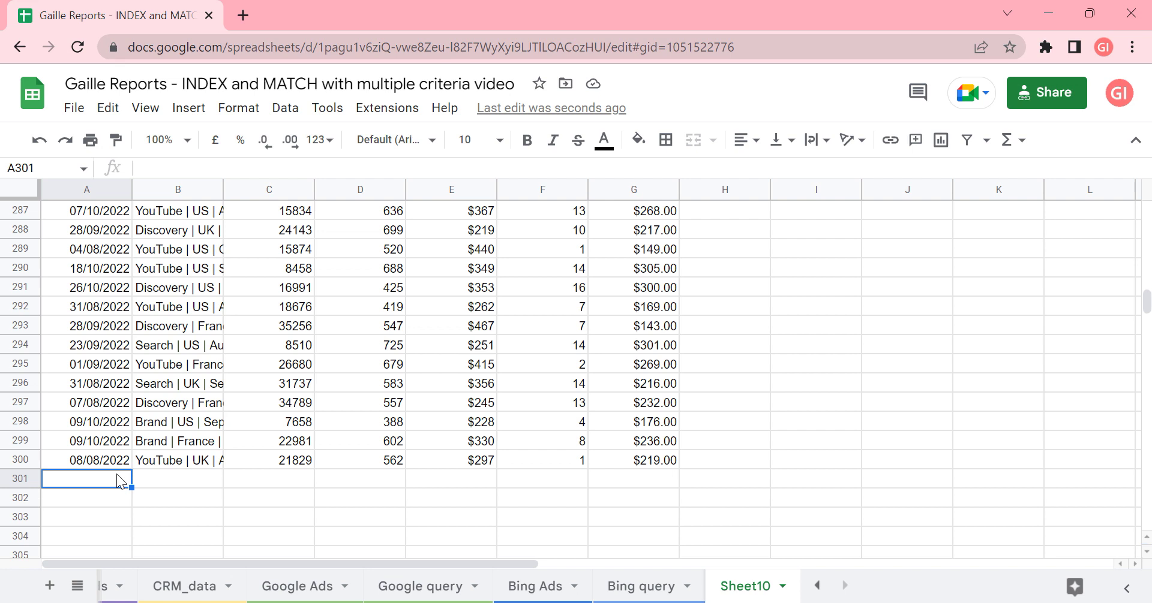
key(ctrl+Up)
key(ctrl+Up)
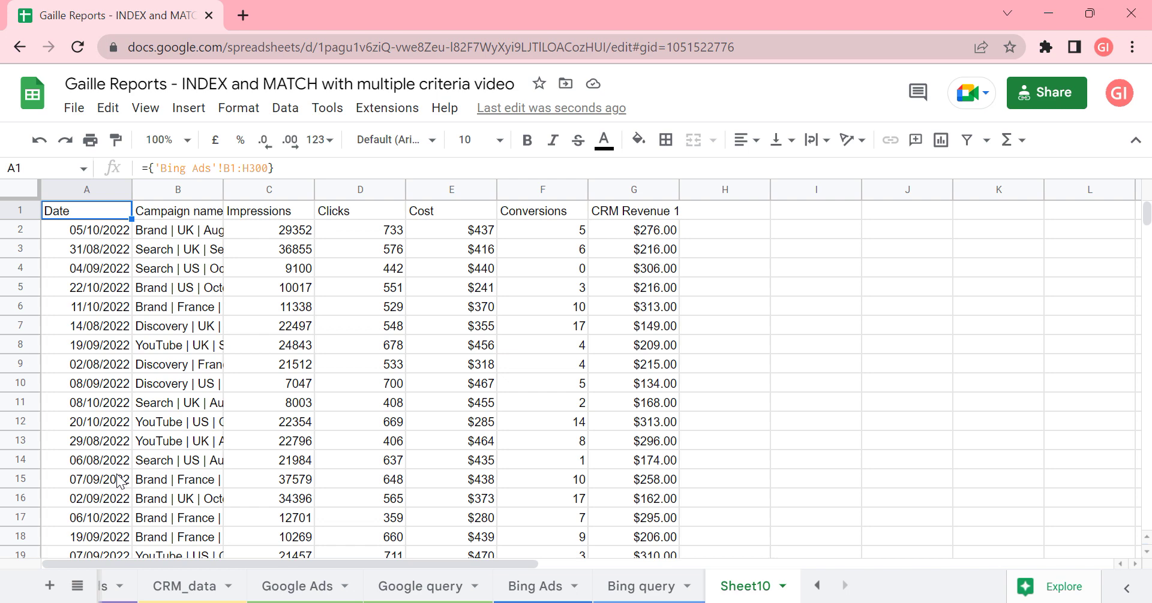
key(ctrl+Down)
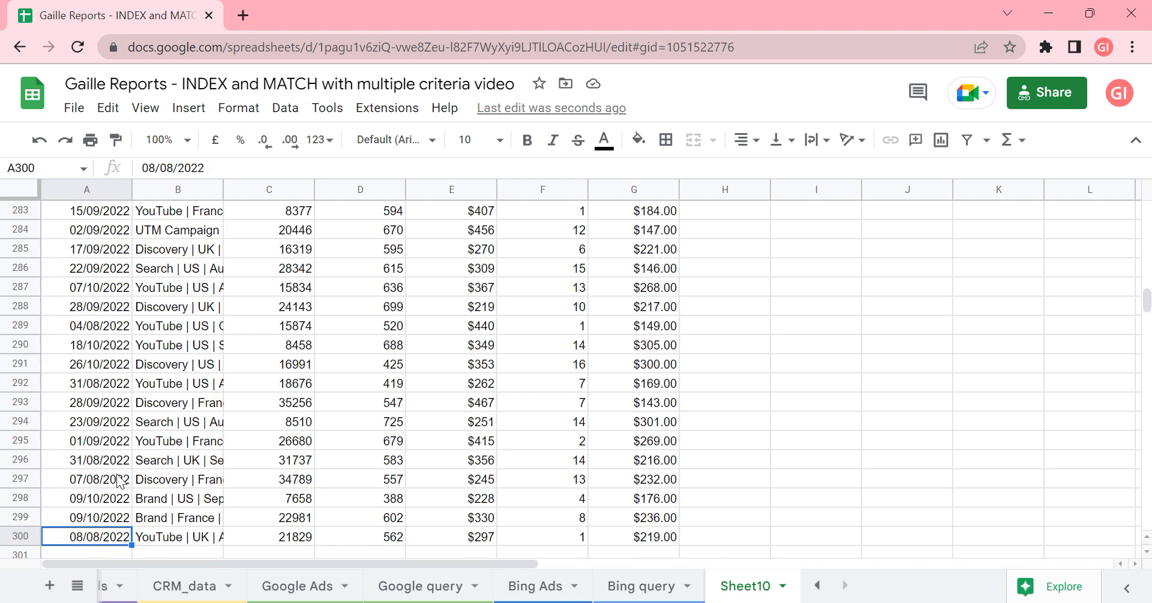
key(ctrl+Up)
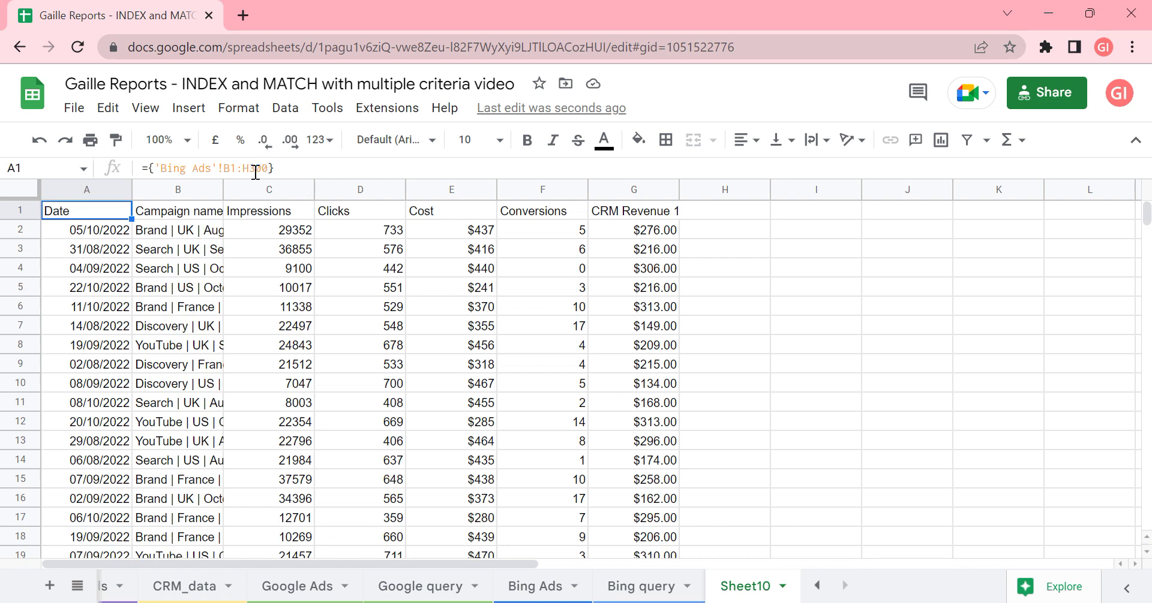
drag(249, 169, 271, 168)
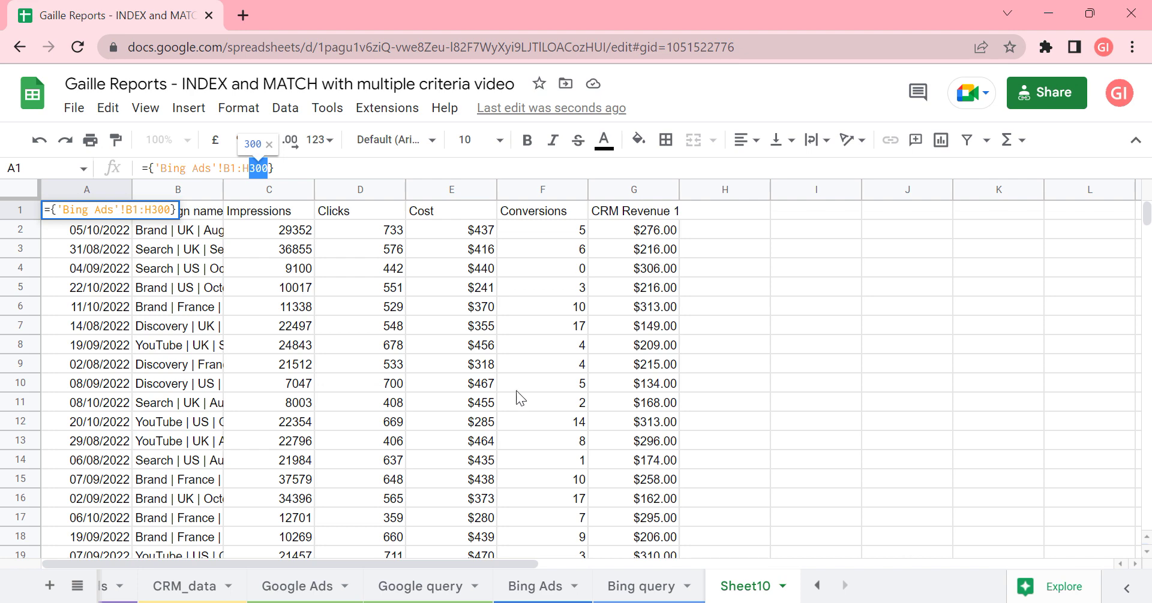
key(Escape)
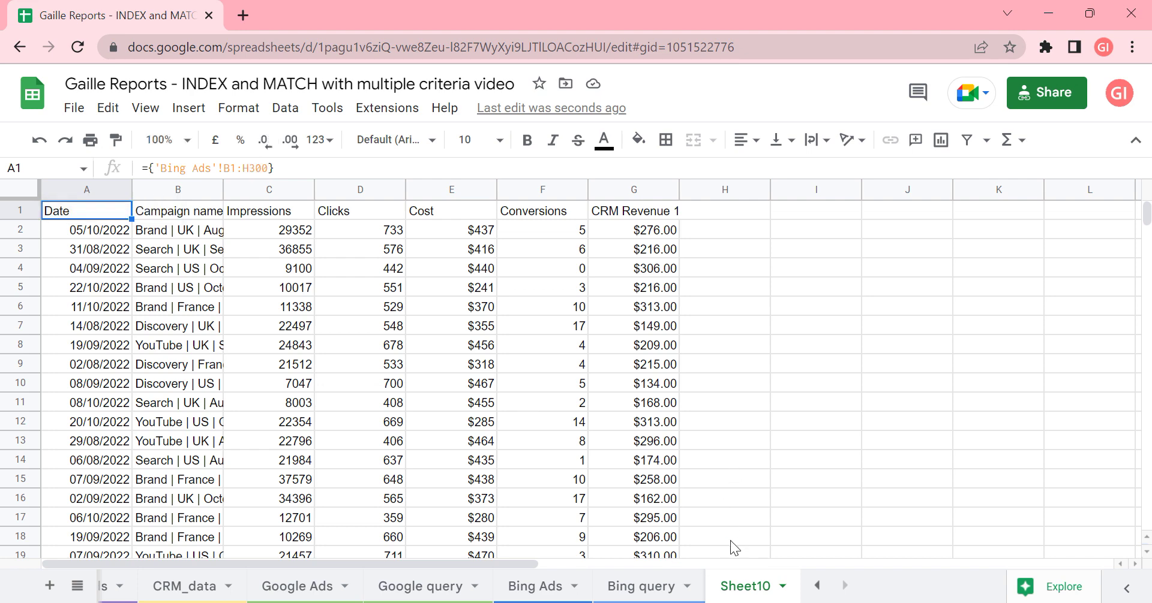
Step: Delete the temporary Sheet10 and confirm its removal
right_click(742, 596)
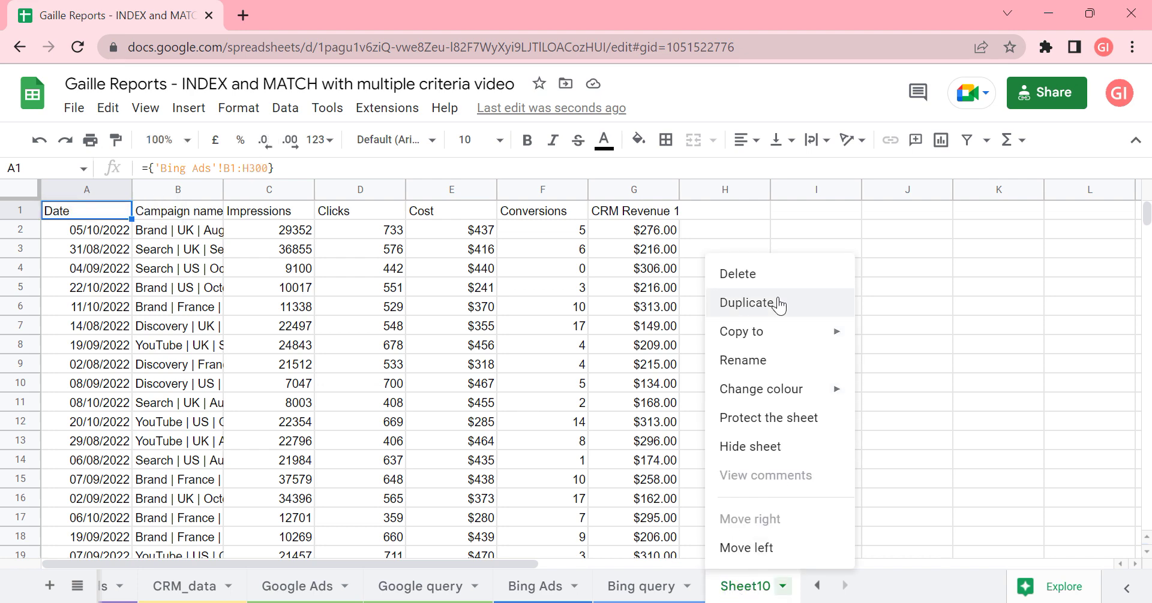
click(776, 273)
click(774, 380)
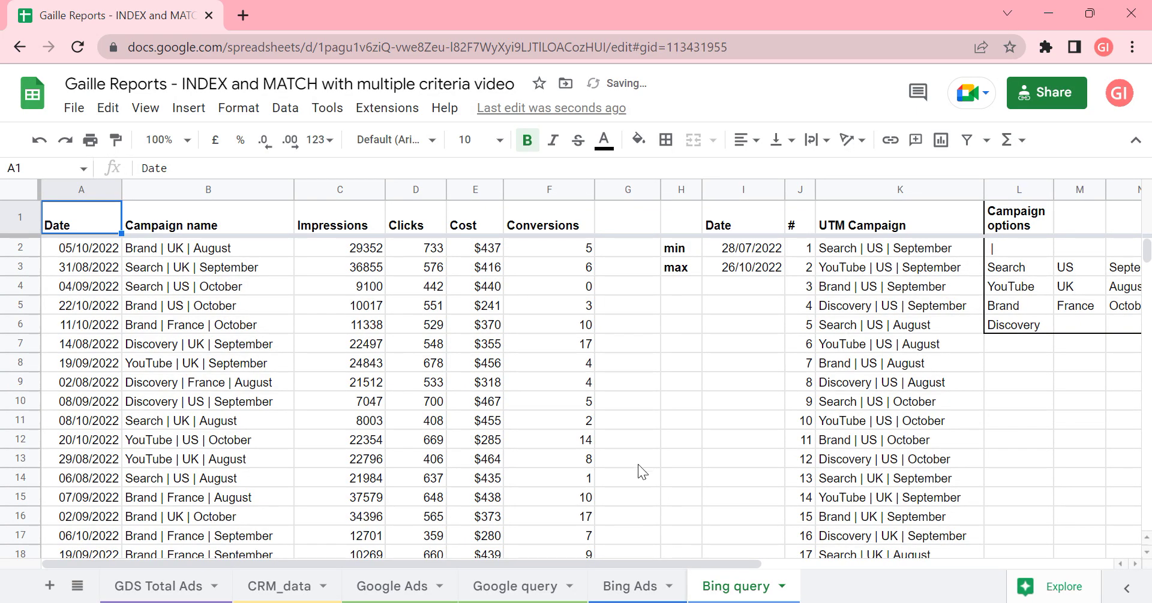
Step: Insert a column before Date in the Bing Ads sheet and give it the header "Ads platform"
click(636, 586)
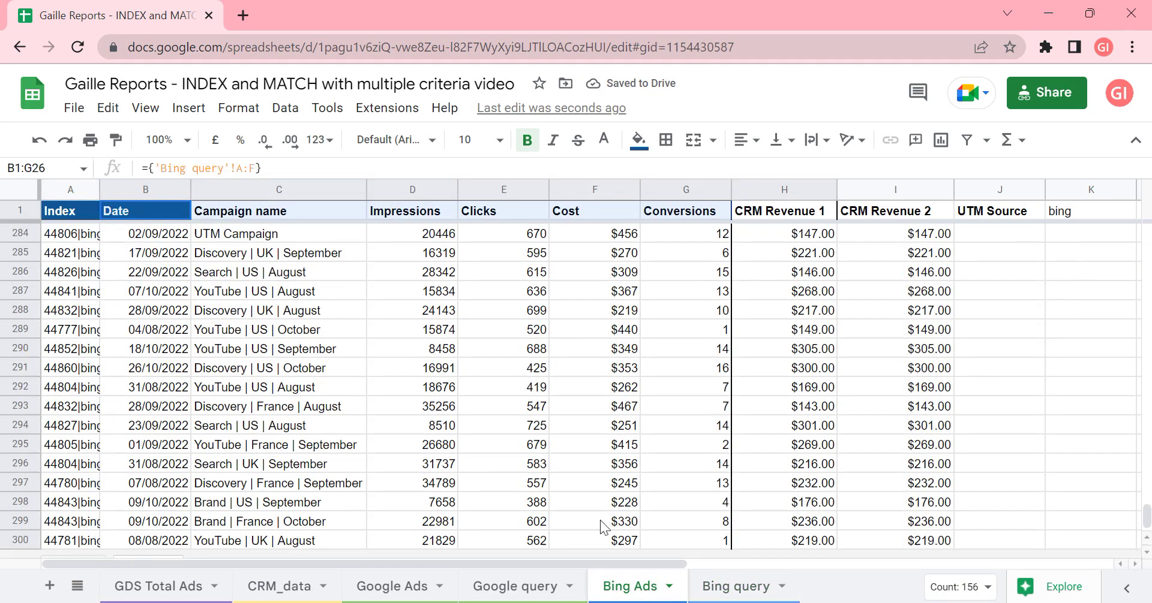
right_click(159, 191)
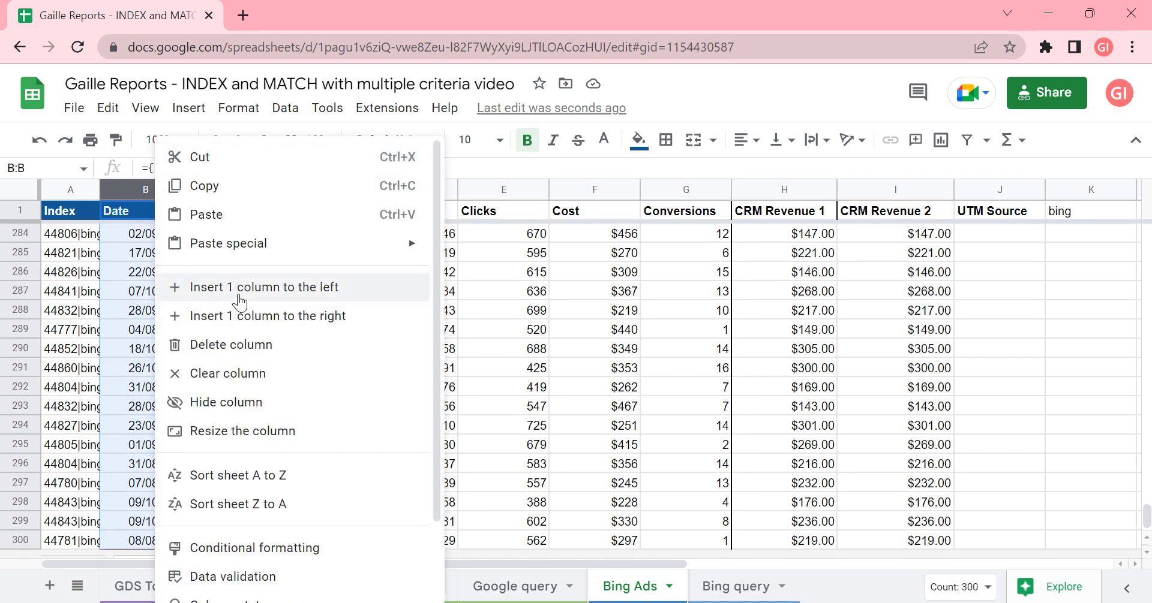
click(239, 213)
click(145, 217)
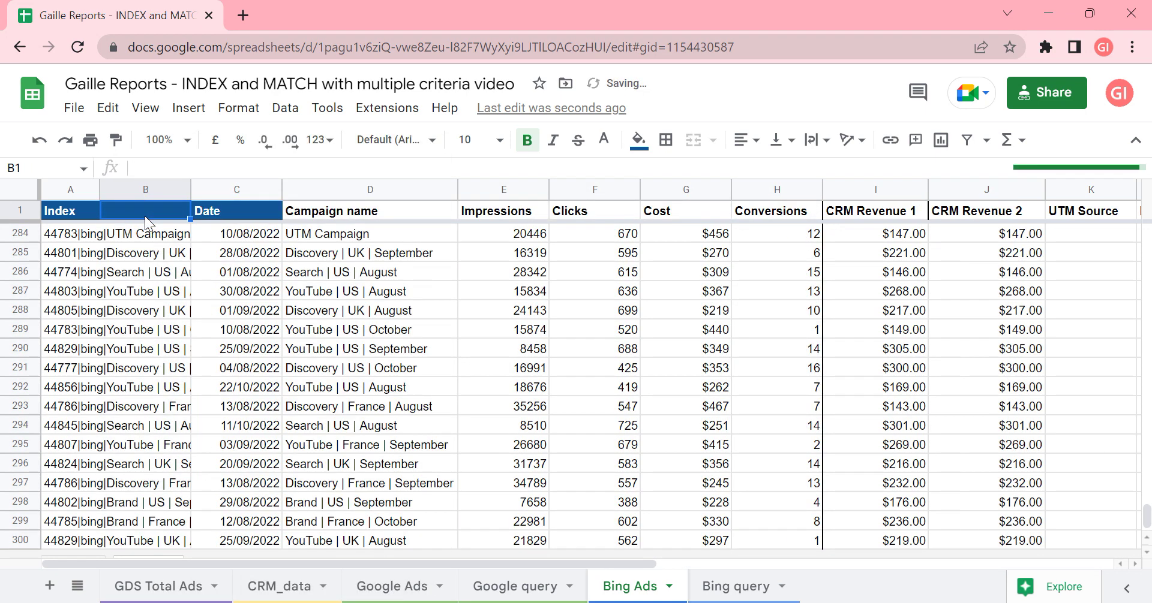
text(Ads)
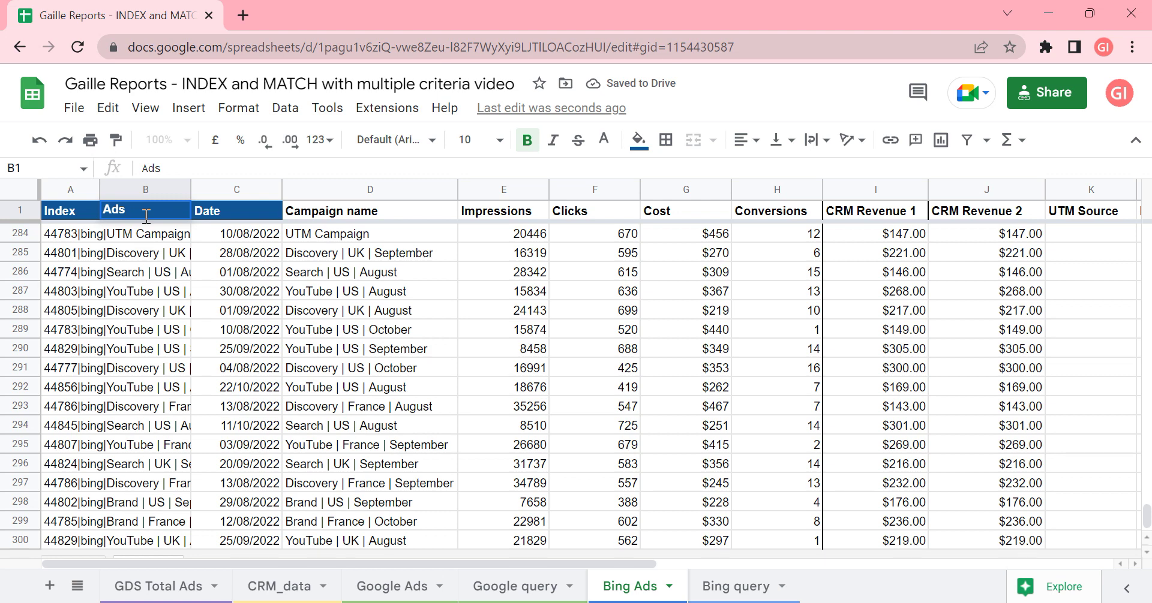
text( pla)
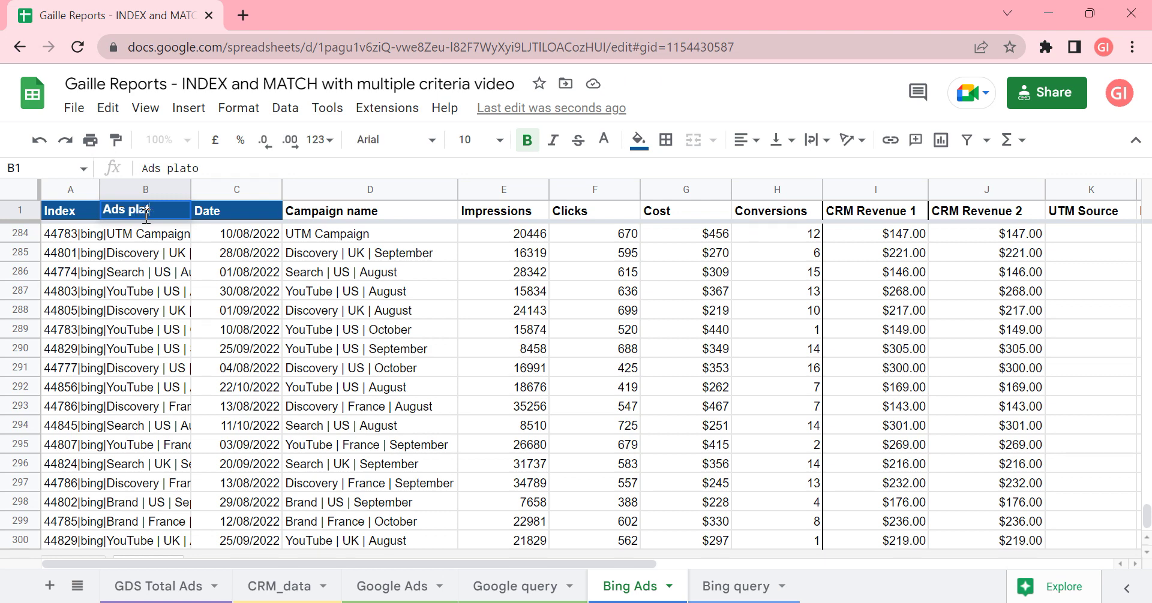
text(tform)
key(Return)
Step: Inspect the formulas in the first rows of the Index column on the Bing Ads sheet
click(90, 246)
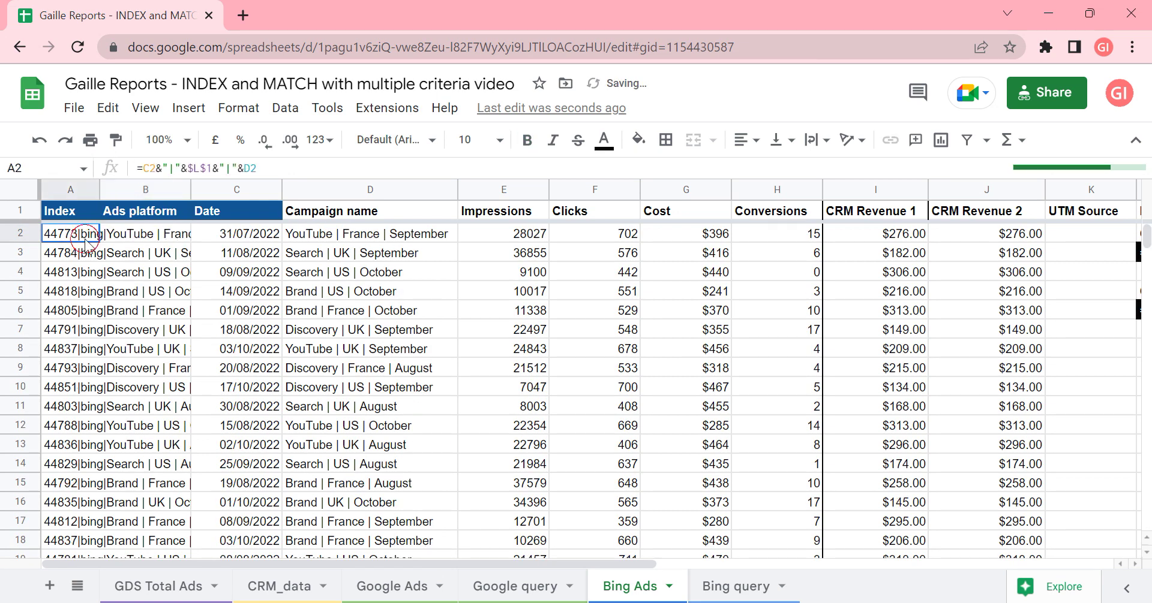
click(70, 273)
key(Down)
key(Down)
double_click(70, 273)
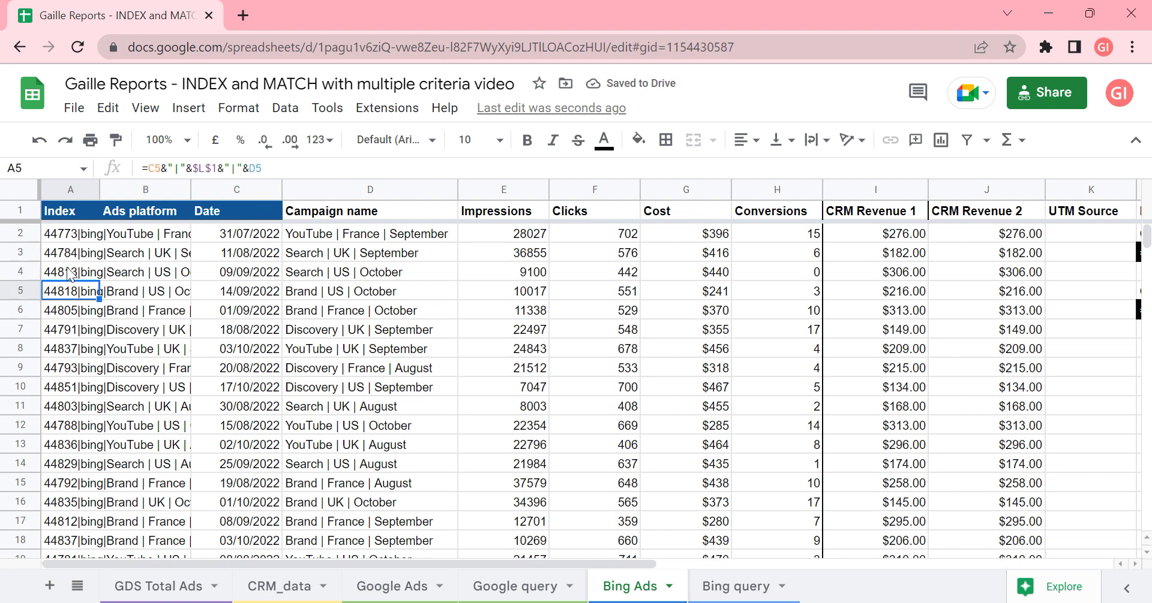
key(Escape)
key(Up)
key(Up)
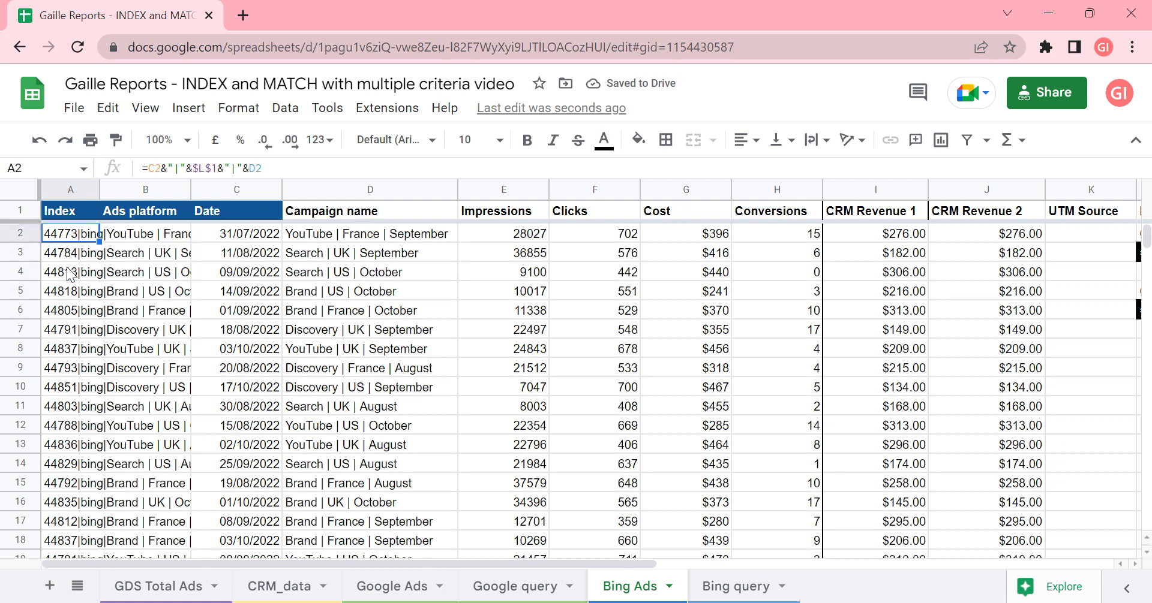
Step: Enter the formula =if(C2="","","Bing Ads") in B2, under the Ads platform header of Bing Ads
key(Right)
text(=)
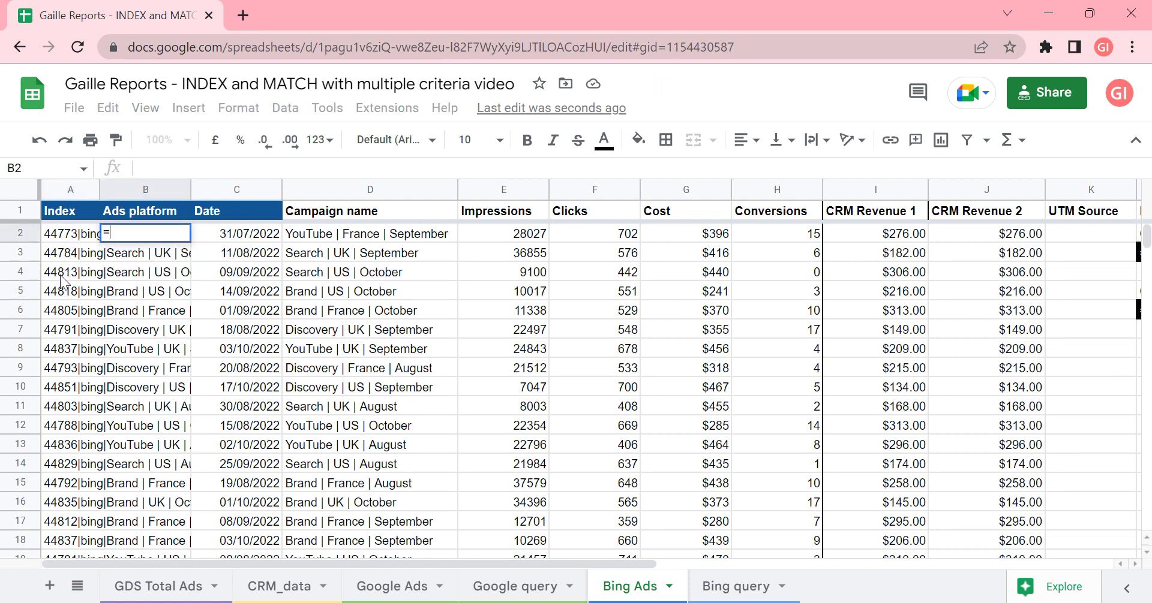
text(if()
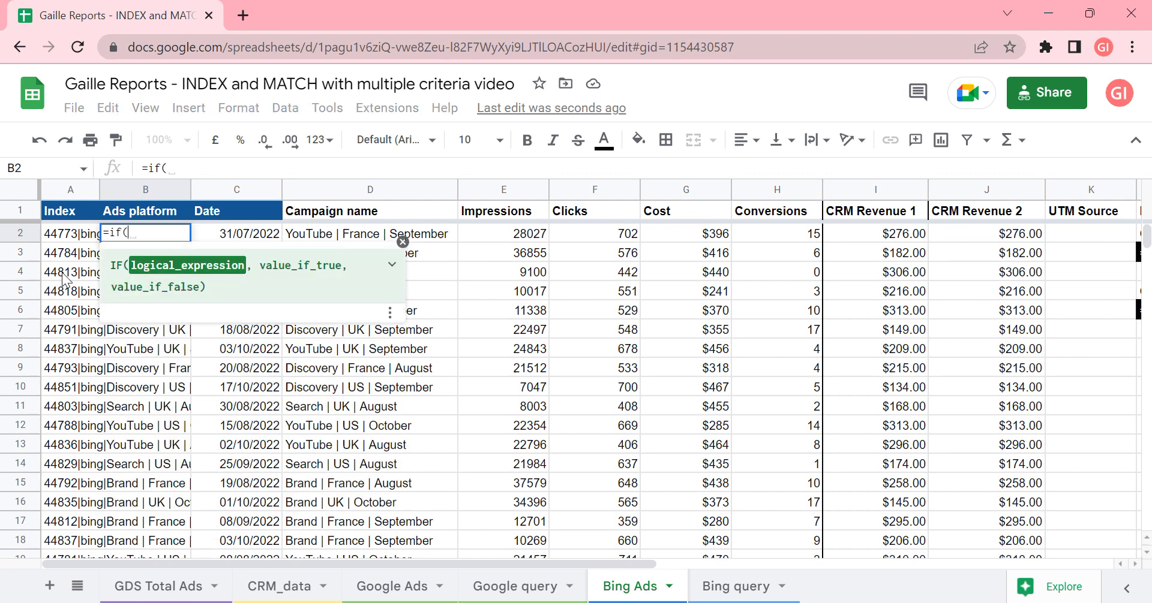
key(Right)
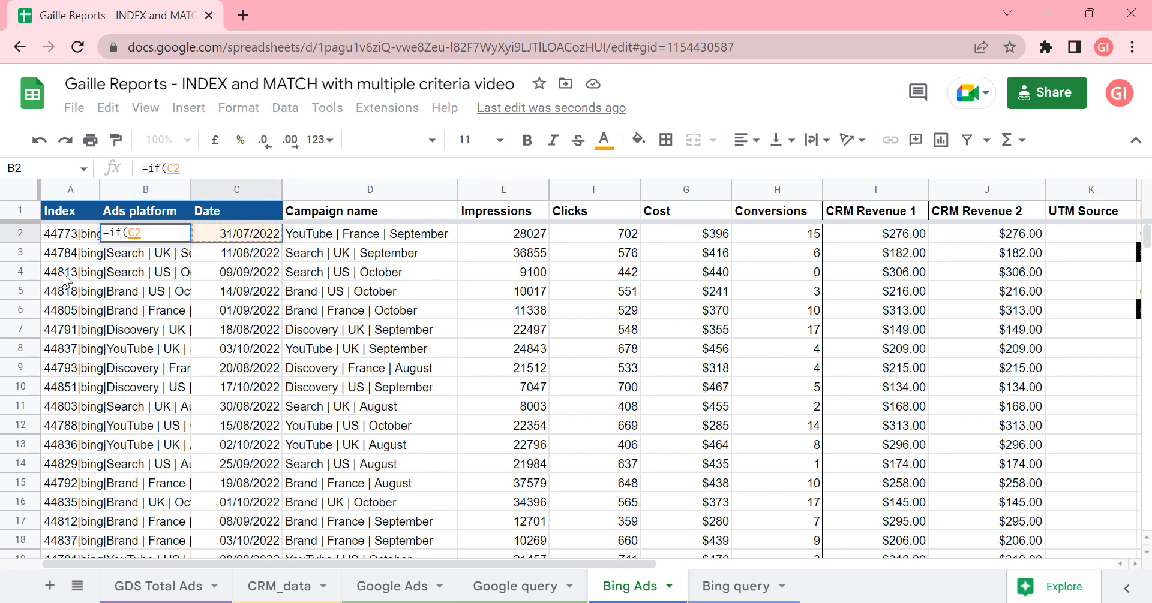
text(=")
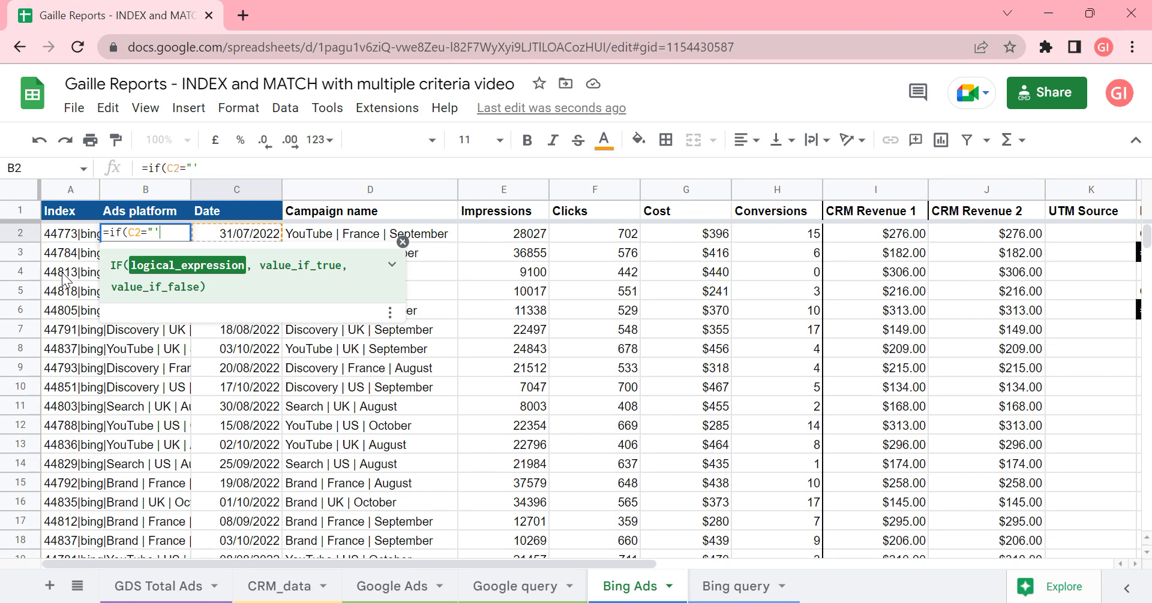
text(","",)
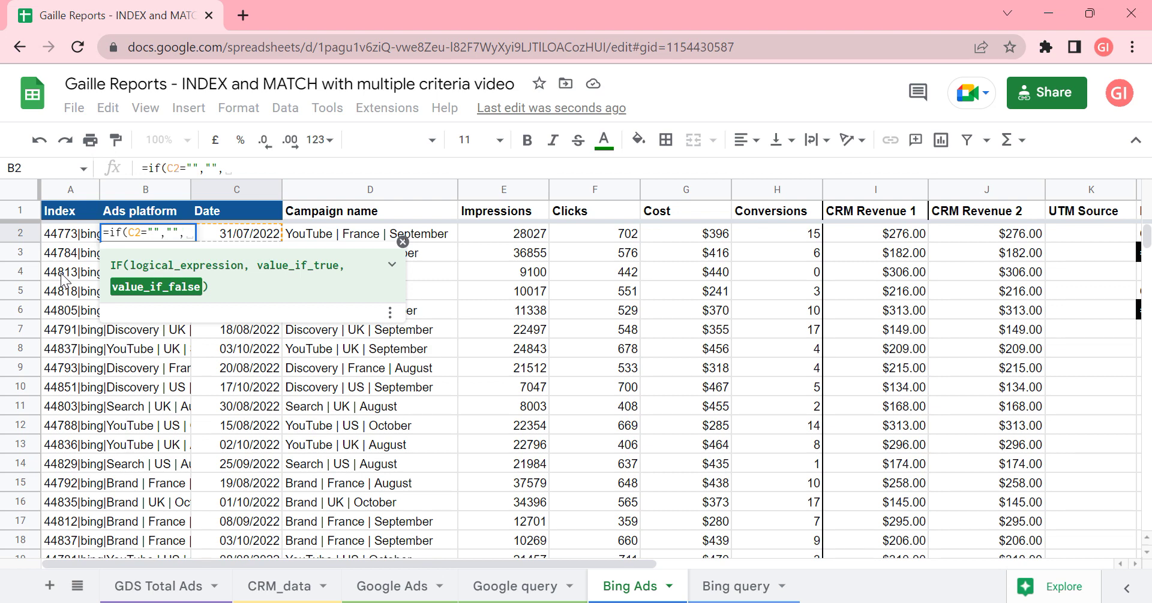
text(")
text(Bi)
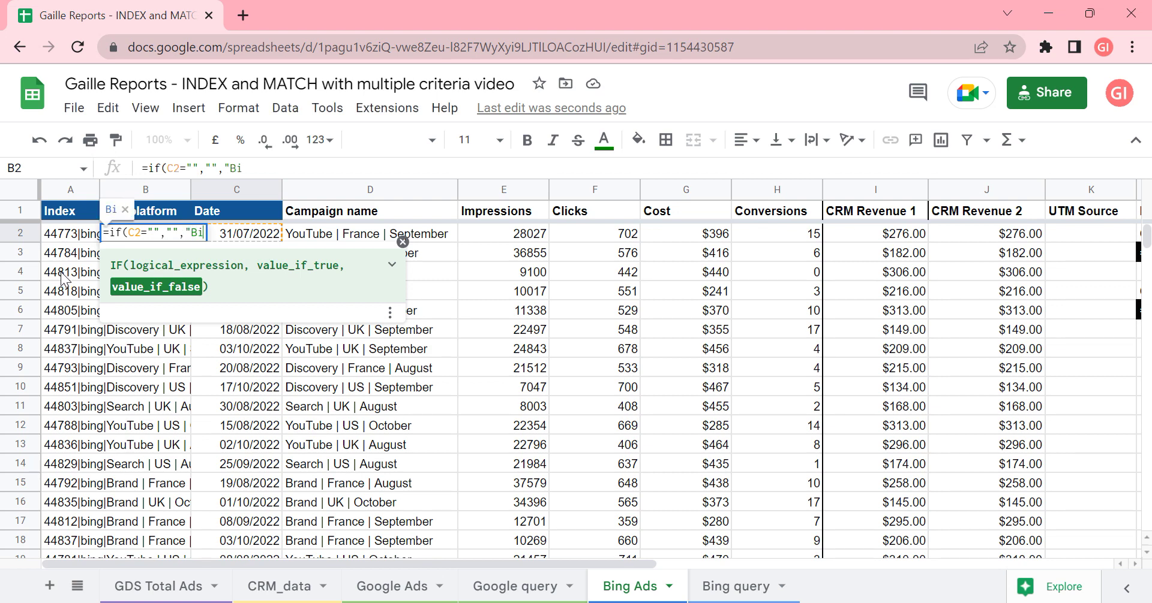
text(ng Ads"))
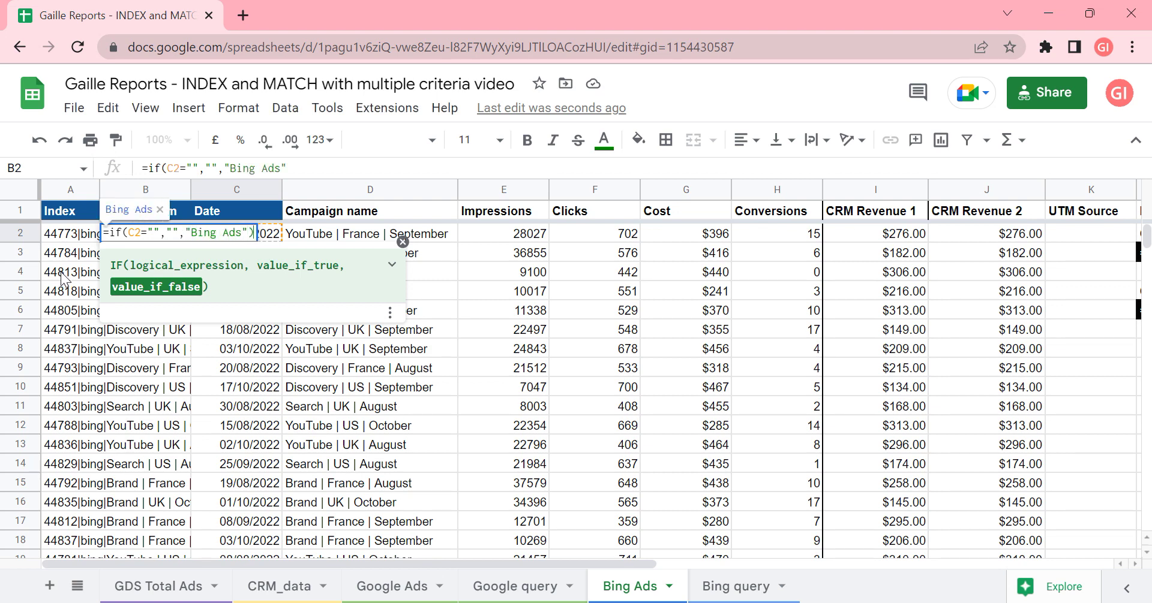
key(Return)
key(Up)
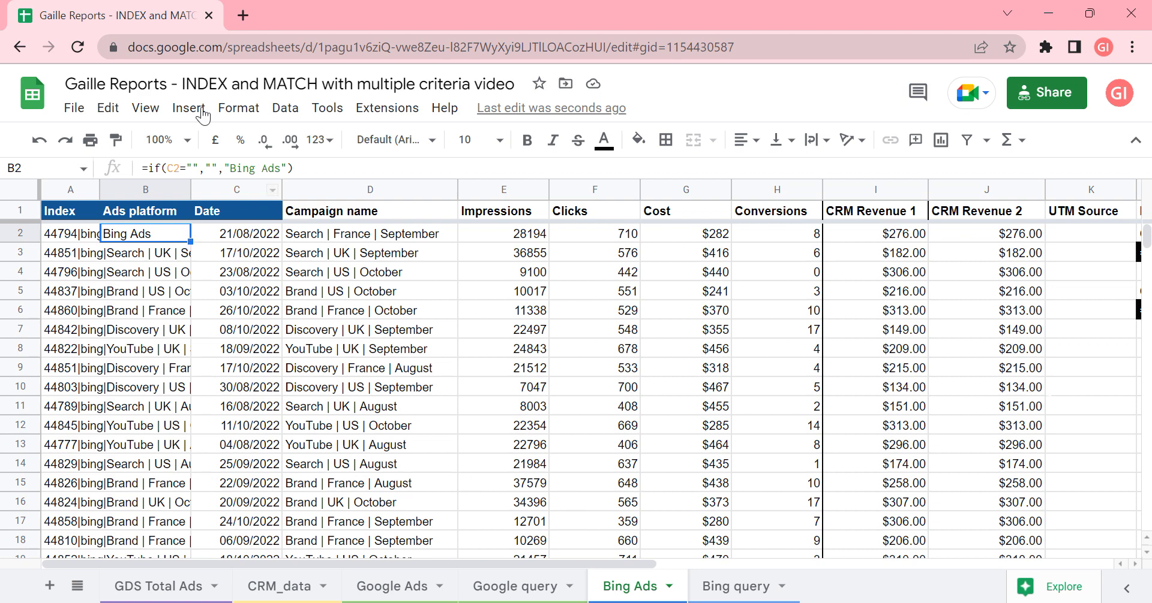
Step: Wrap the B2 formula in ARRAYFORMULA and extend its tested range to C2:C
click(151, 163)
text(arra)
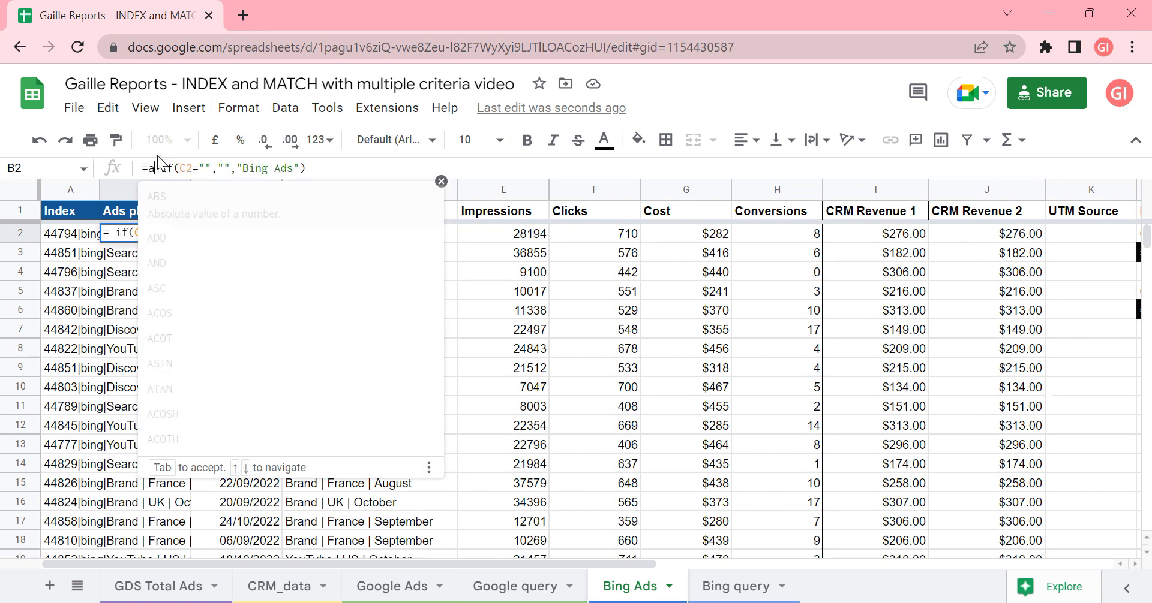
key(Tab)
key(Right)
key(Right)
key(Right)
key(Right)
key(Right)
key(Right)
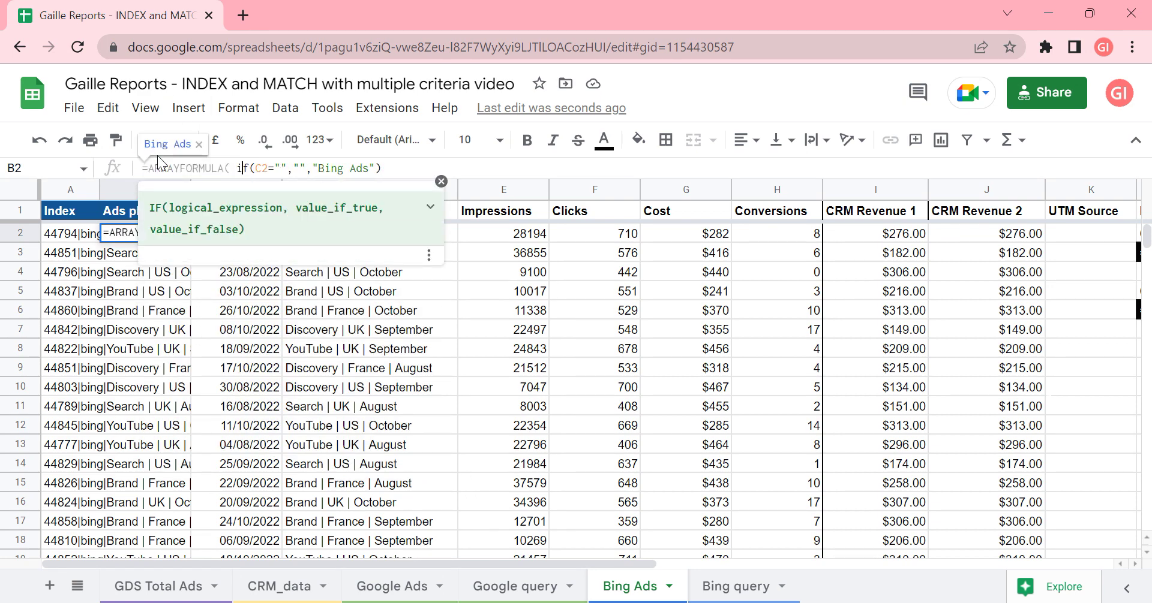
key(BackSpace)
text(2)
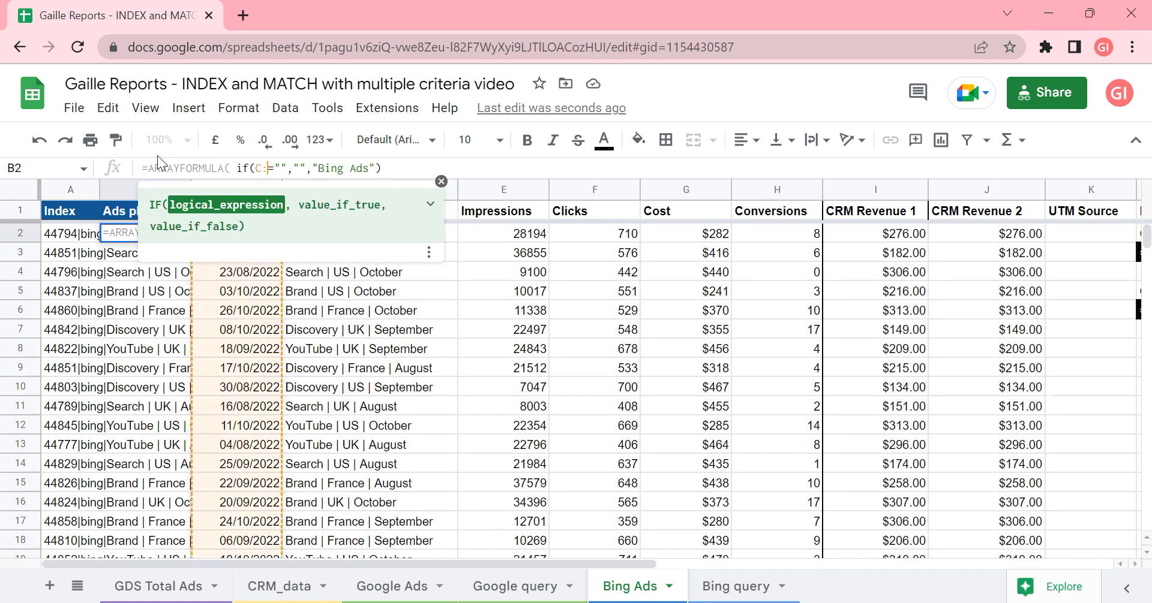
key(BackSpace)
text(2)
key(Return)
key(Up)
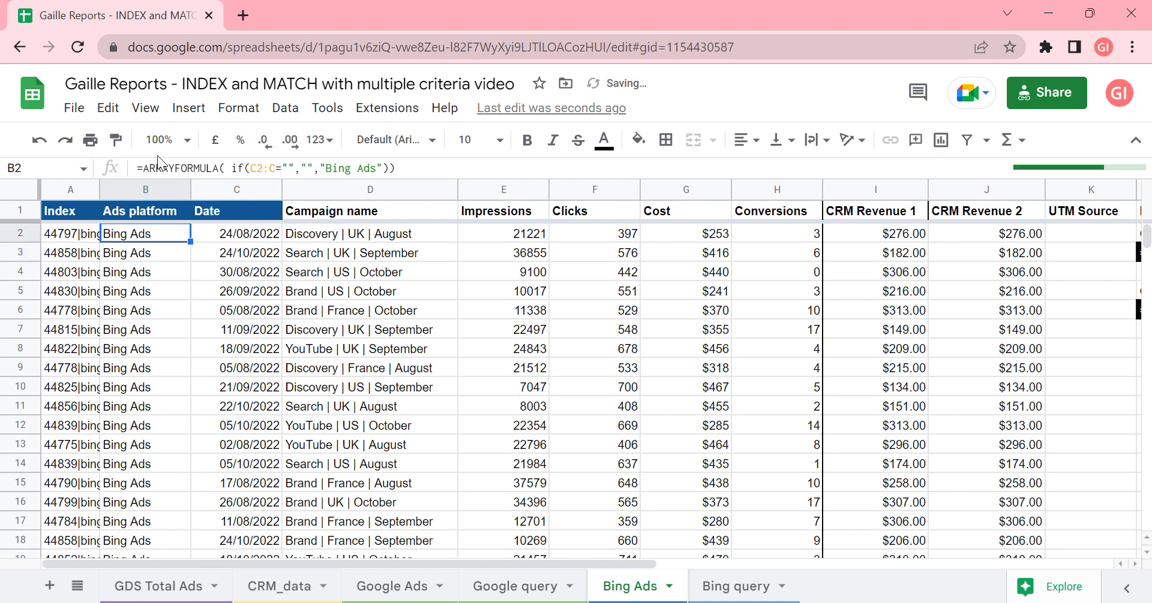
Step: Test the Ads platform array formula against 10 extra rows added below row 300, and undo that addition
key(ctrl+Down)
key(Down)
key(Up)
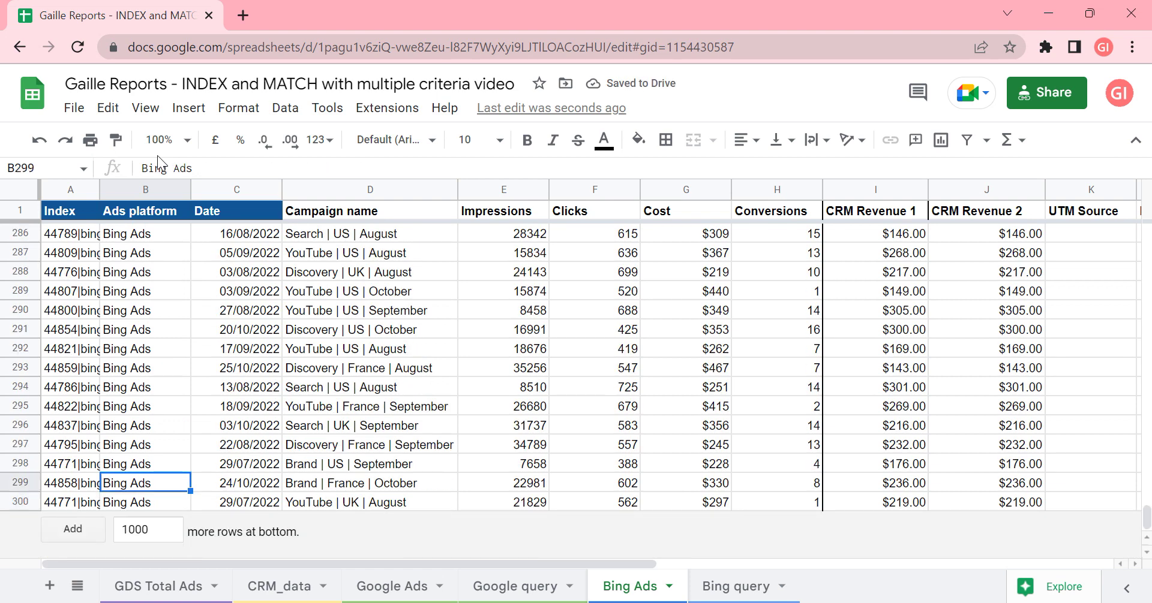
key(Down)
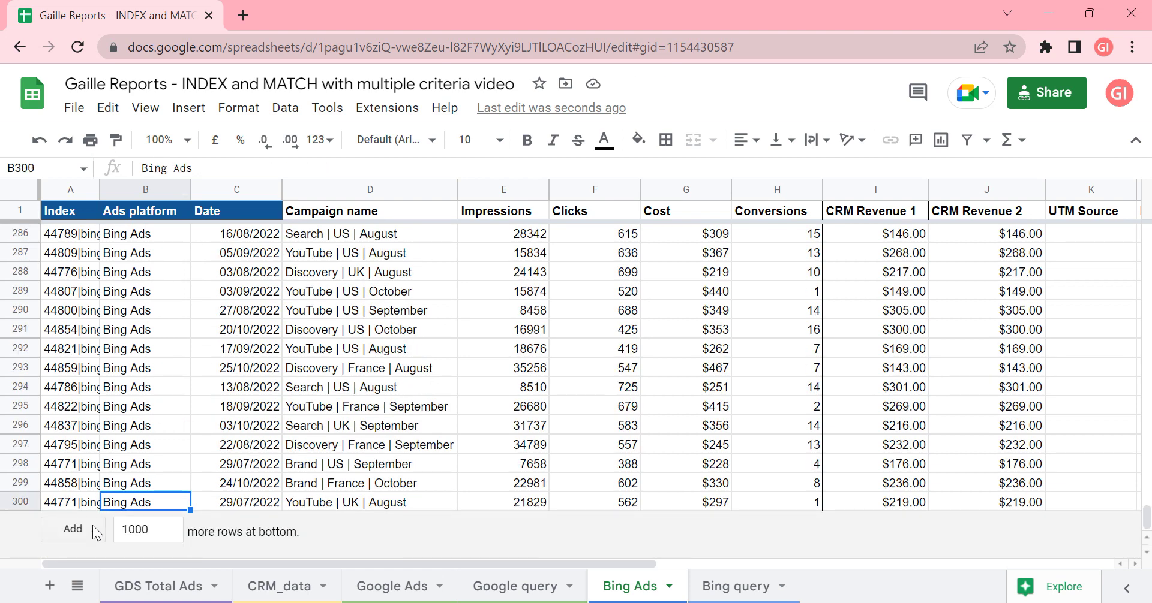
click(154, 533)
key(BackSpace)
key(BackSpace)
click(63, 531)
click(226, 337)
drag(149, 329, 162, 406)
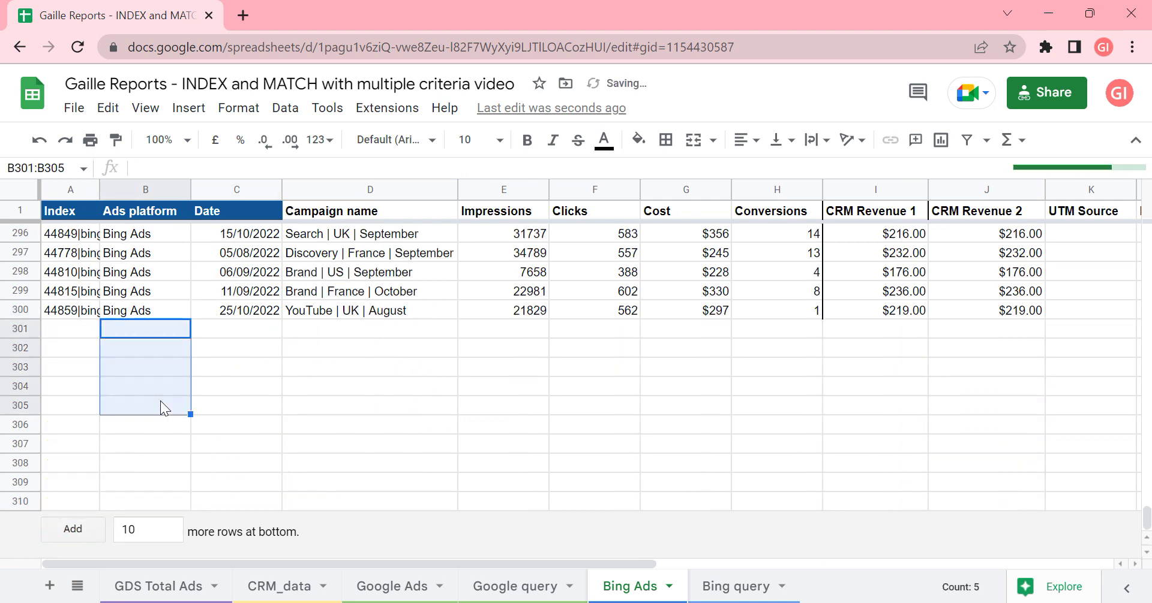
key(ctrl+z)
click(237, 407)
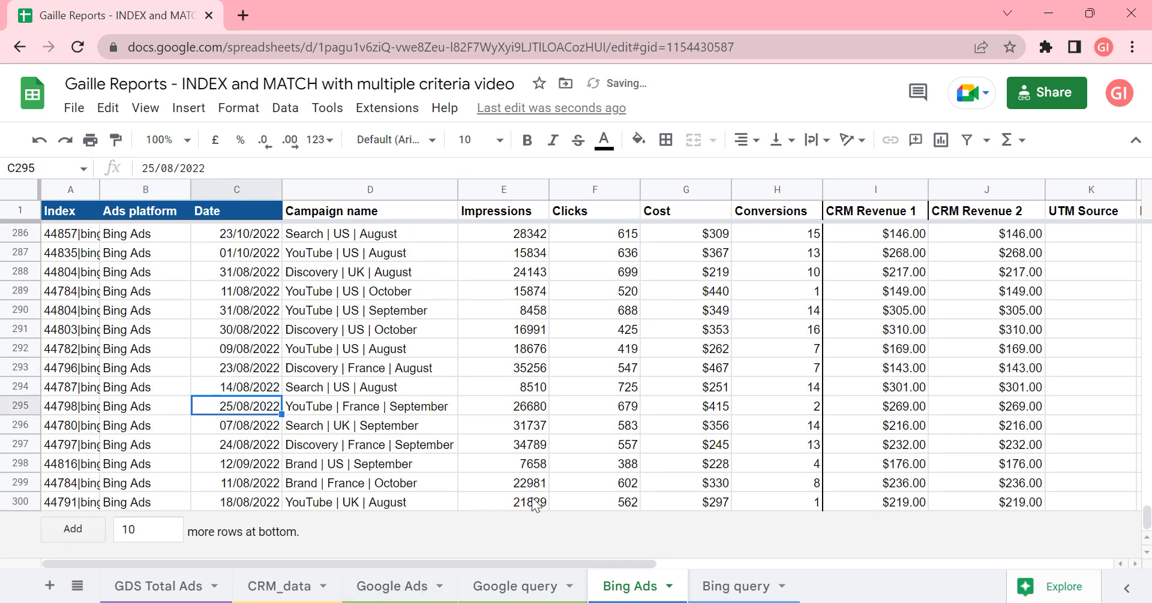
Step: Compare the column layouts of the Google Ads, CRM_data and Bing Ads sheets
click(390, 586)
click(210, 190)
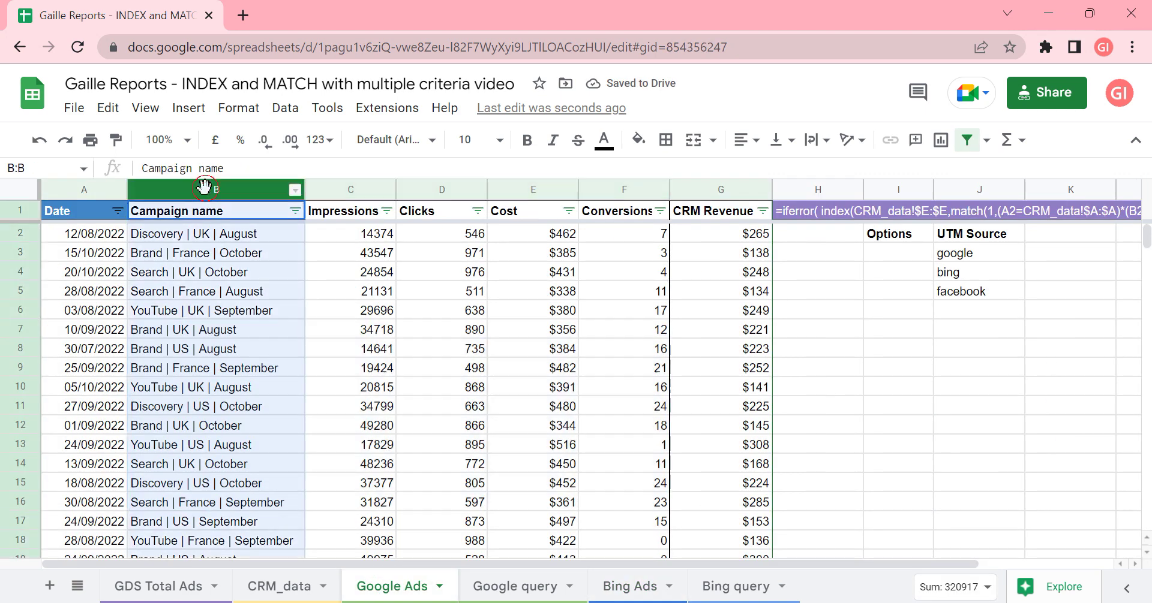
click(324, 580)
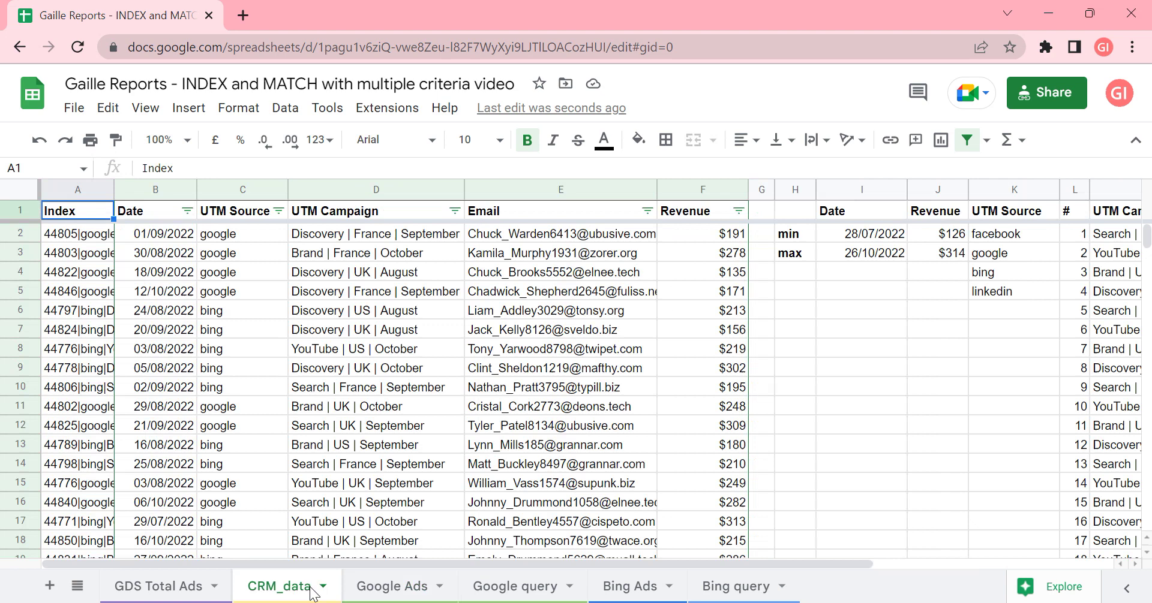
click(387, 585)
click(629, 588)
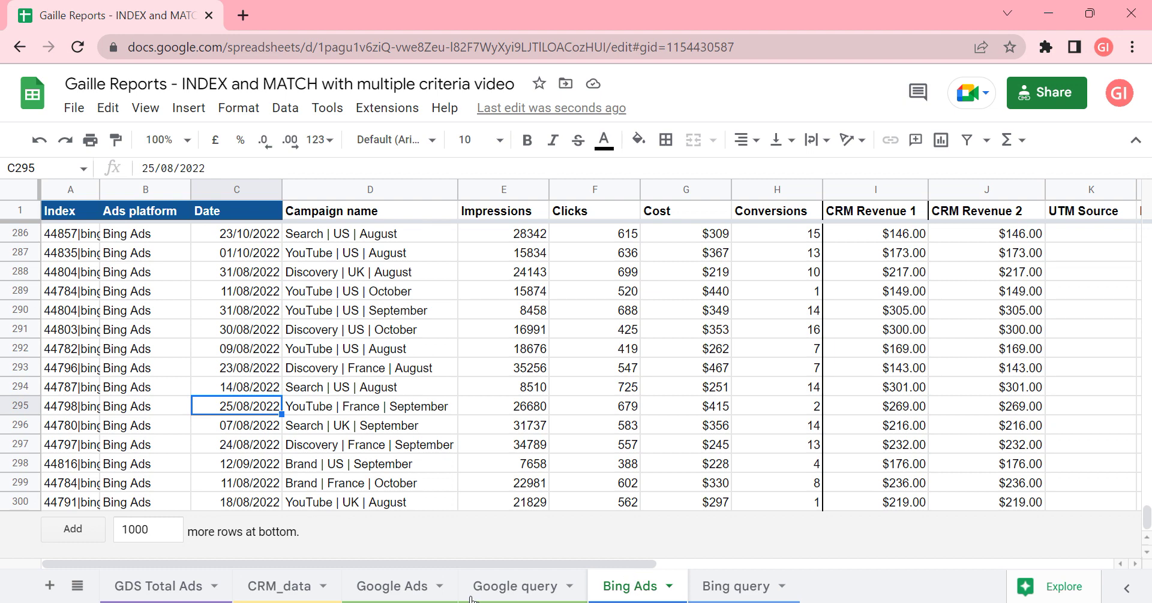
Step: Insert an empty column before Date in the Google Ads sheet
click(396, 591)
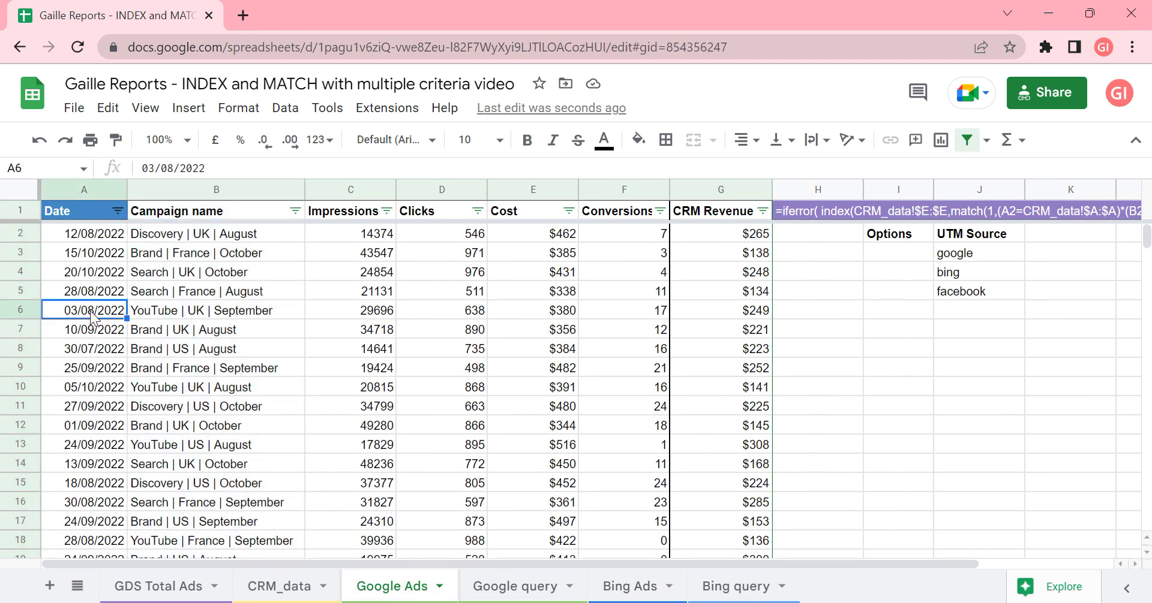
key(Right)
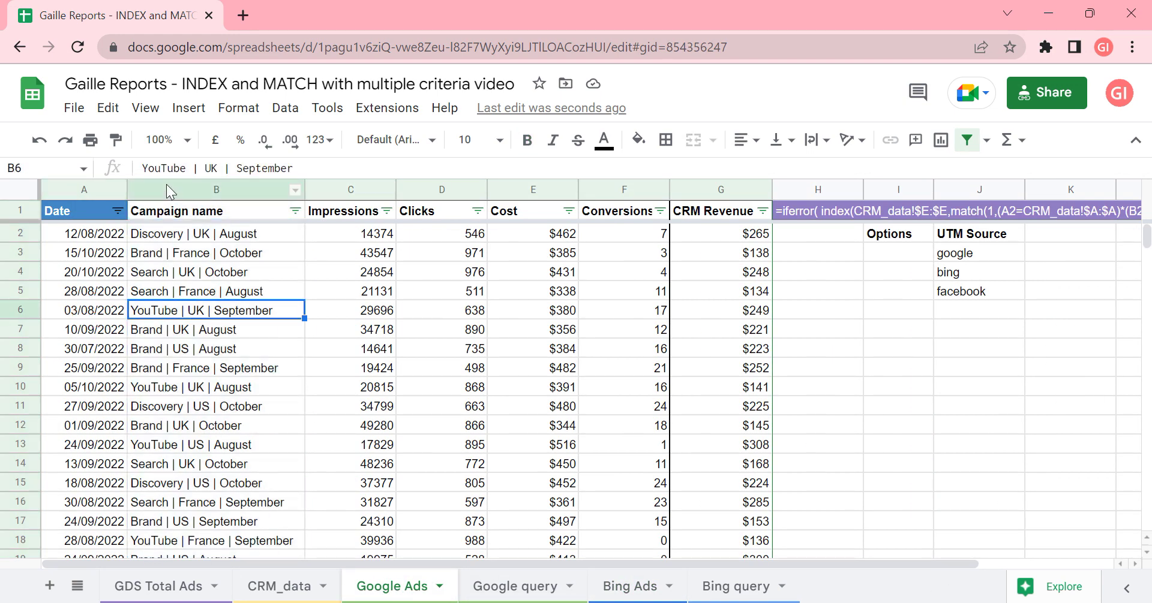
click(90, 186)
right_click(90, 186)
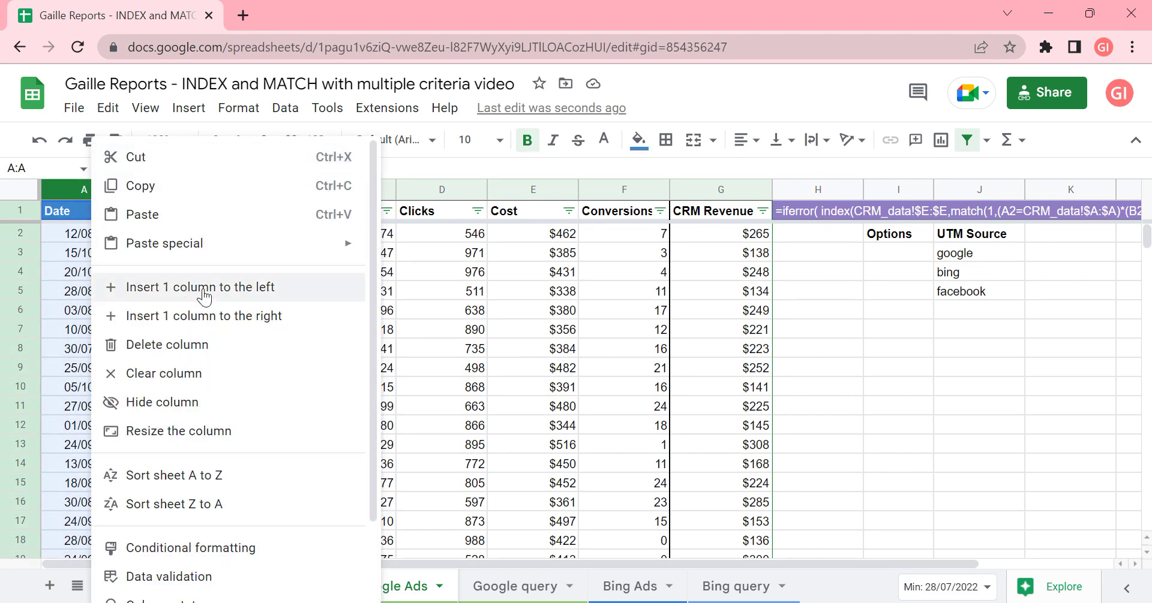
click(197, 217)
click(93, 214)
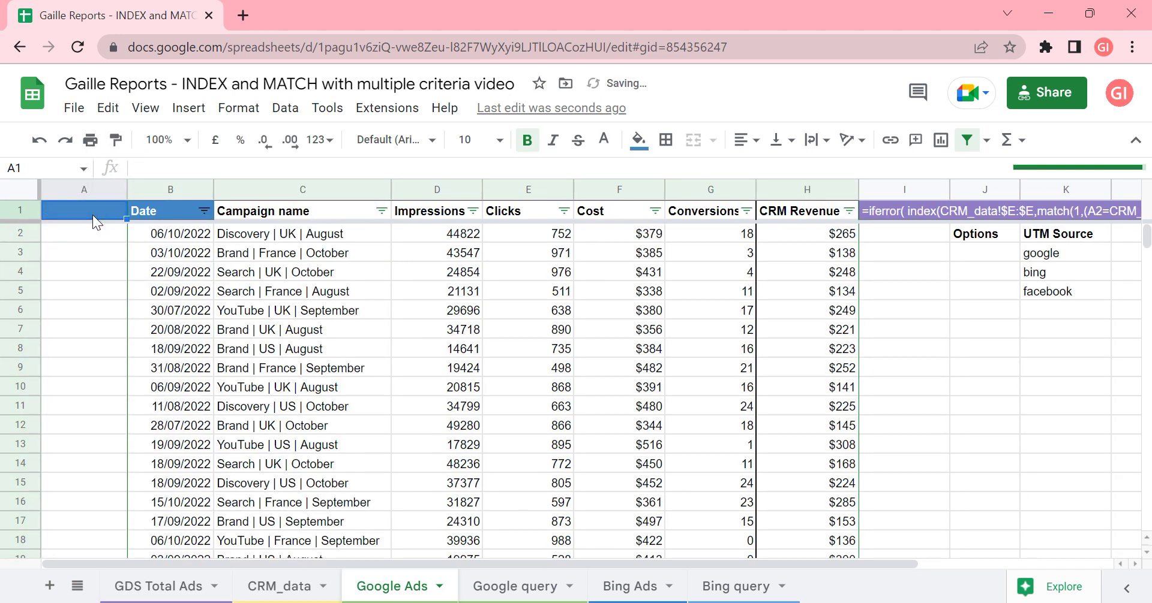
Step: Copy the "Ads platform" header from B1 of Bing Ads into A1 of the Google Ads sheet
click(720, 586)
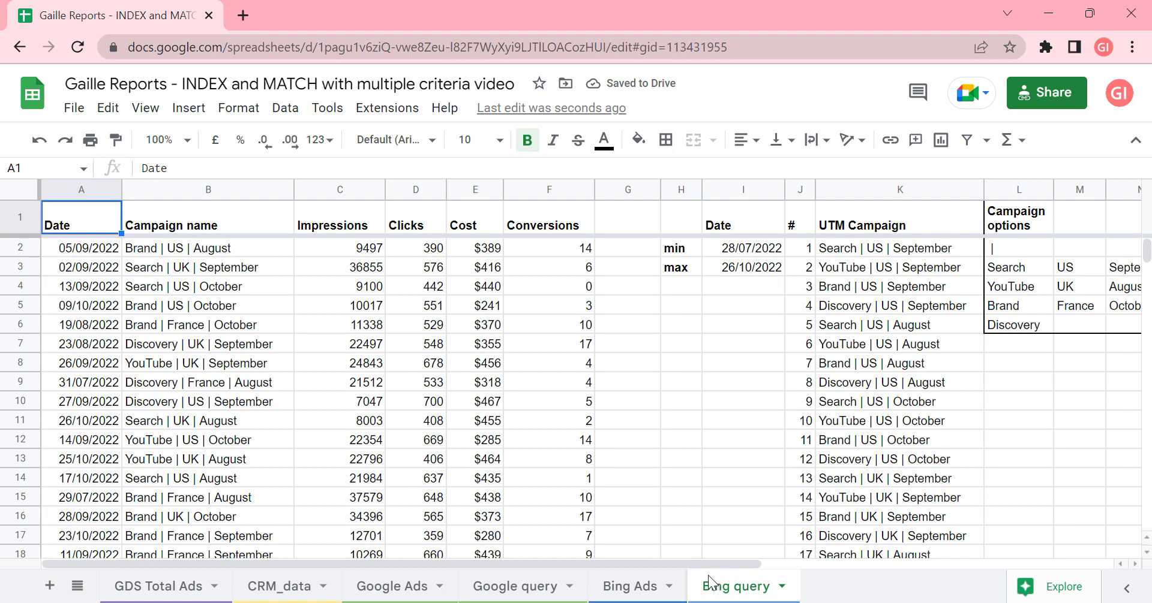
click(636, 587)
click(161, 210)
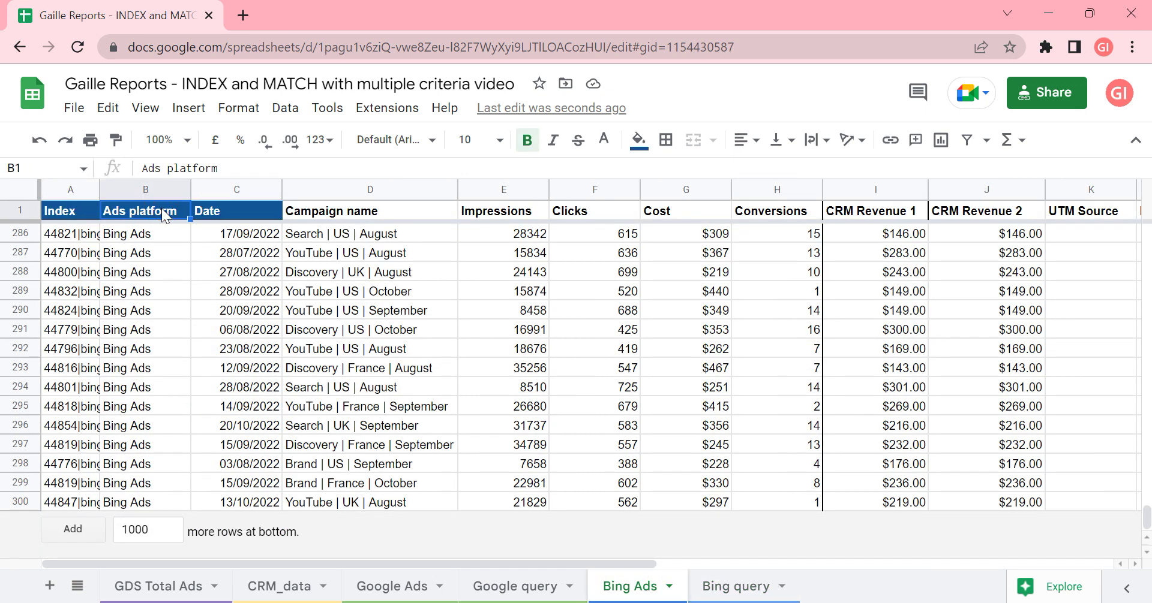
key(ctrl+c)
click(392, 587)
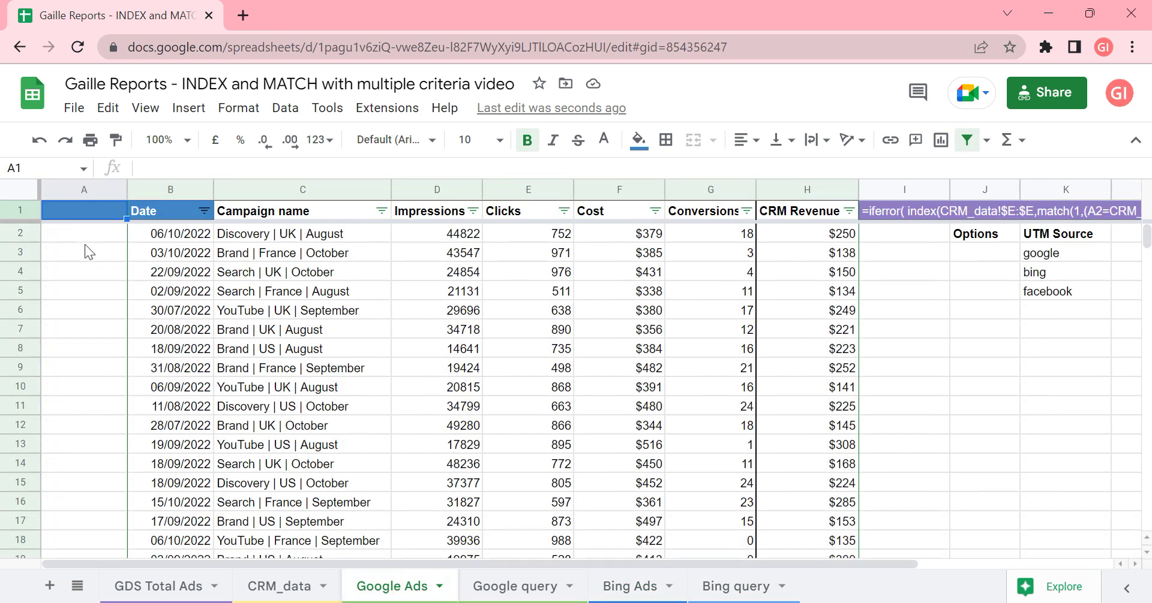
key(ctrl+v)
Step: Enter the formula =if(B2="","","Google Ads") in A2 of the Google Ads sheet
click(78, 230)
text(=)
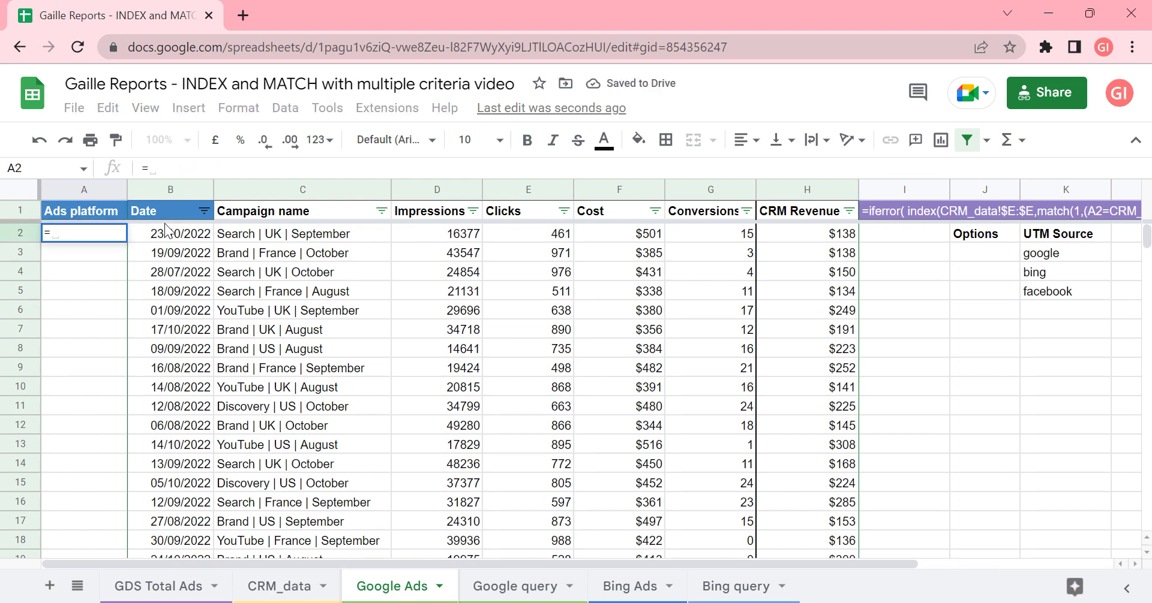
text(if(B2)
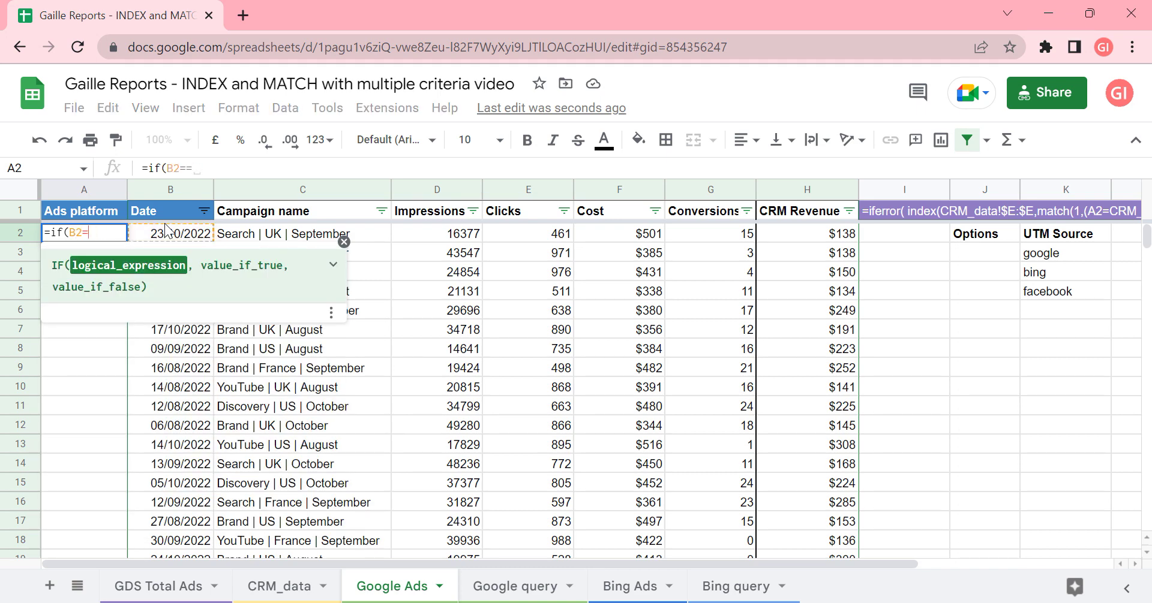
text(="","",)
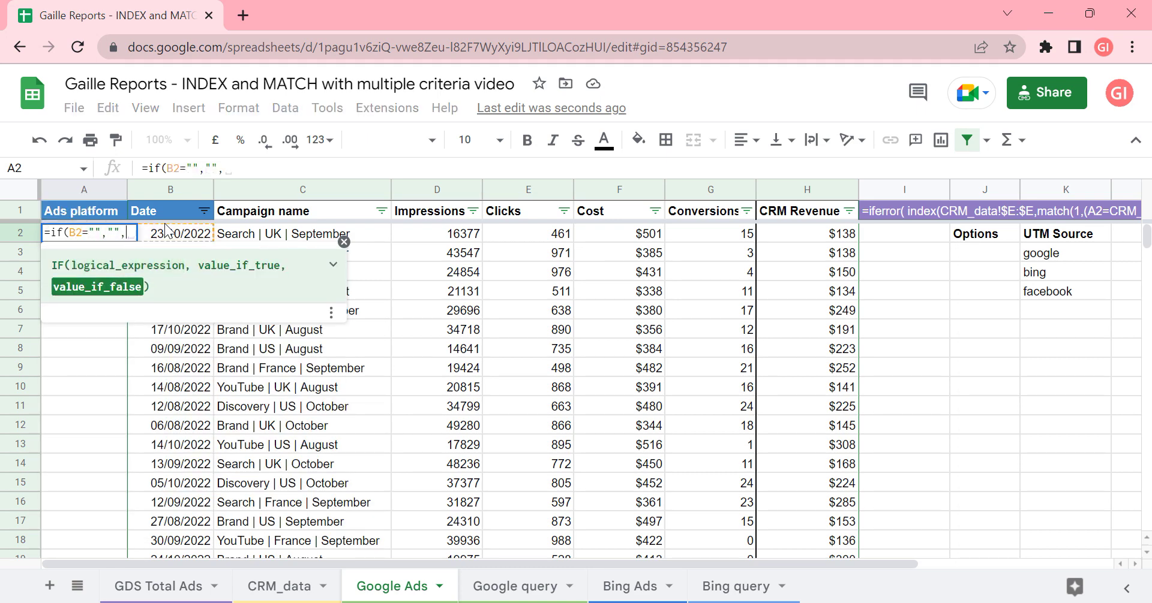
text(")
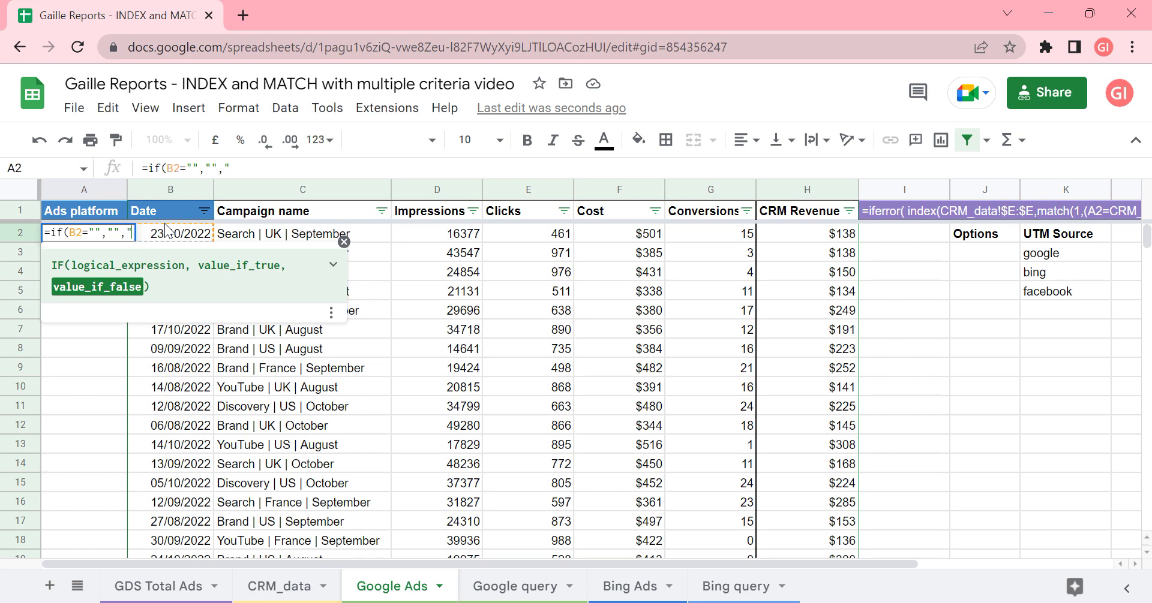
text(Google Ads)
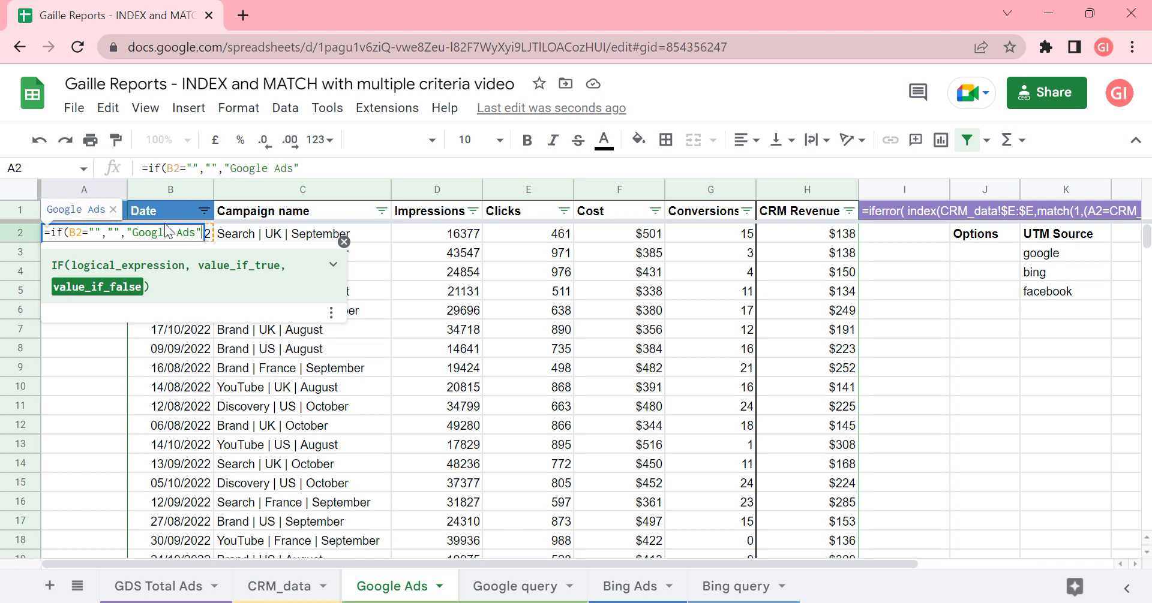
key(Return)
key(Up)
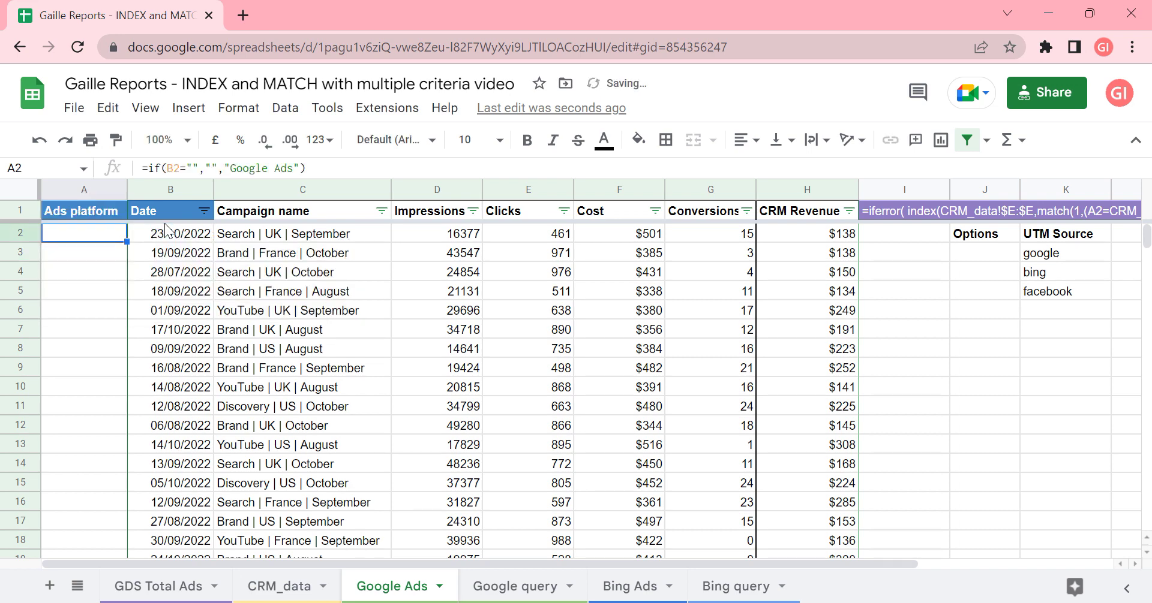
Step: Wrap the IF formula in A2 of the Google Ads sheet in ARRAYFORMULA( ), including its closing parenthesis
click(161, 161)
key(Left)
key(Left)
key(Left)
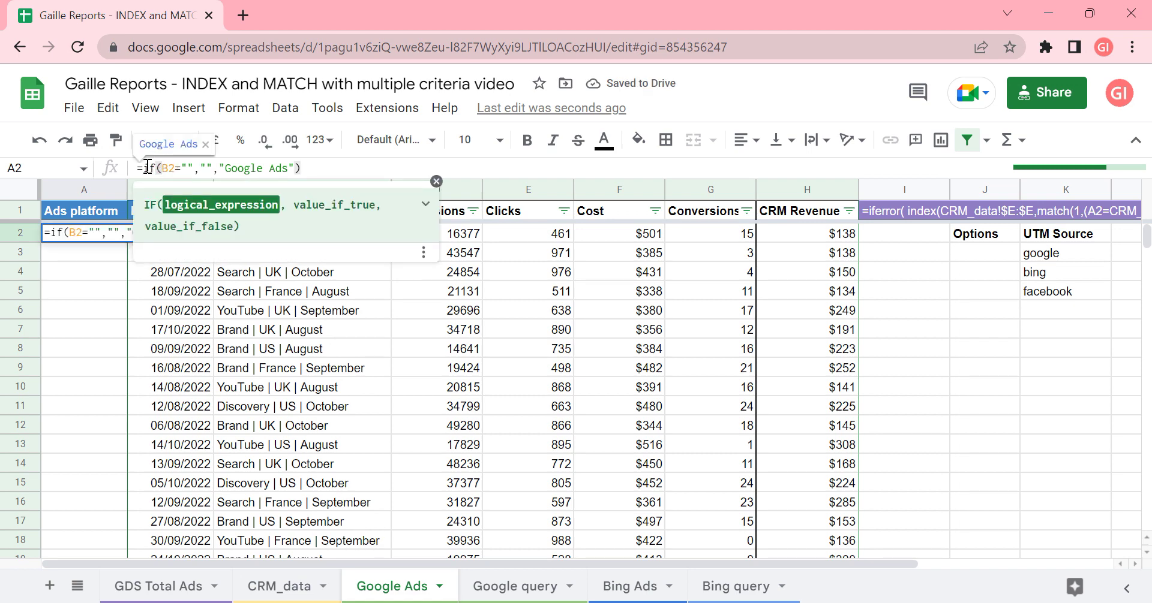
text(arra)
key(Tab)
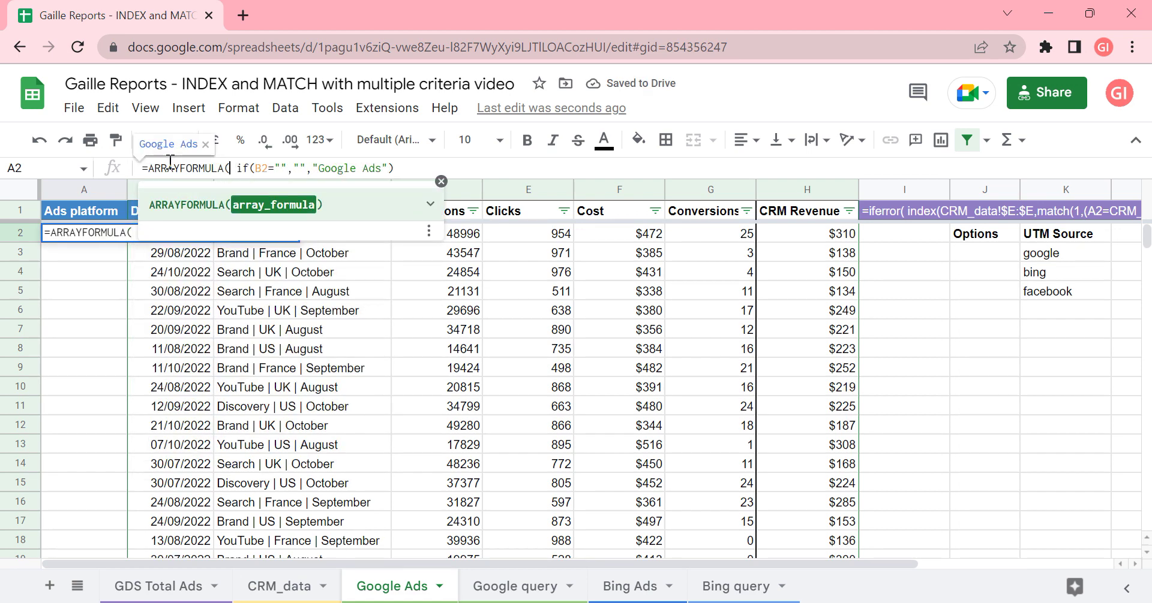
key(End)
text())
Step: Extend the IF test in A2 from the single cell B2 to the open range B2:B and commit the formula
key(Left)
key(Left)
key(Left)
key(Left)
key(Left)
key(Left)
key(Left)
key(Left)
key(Left)
key(Left)
key(Left)
key(Left)
key(Left)
key(Left)
key(Left)
key(Left)
key(Left)
key(Left)
key(Left)
key(Left)
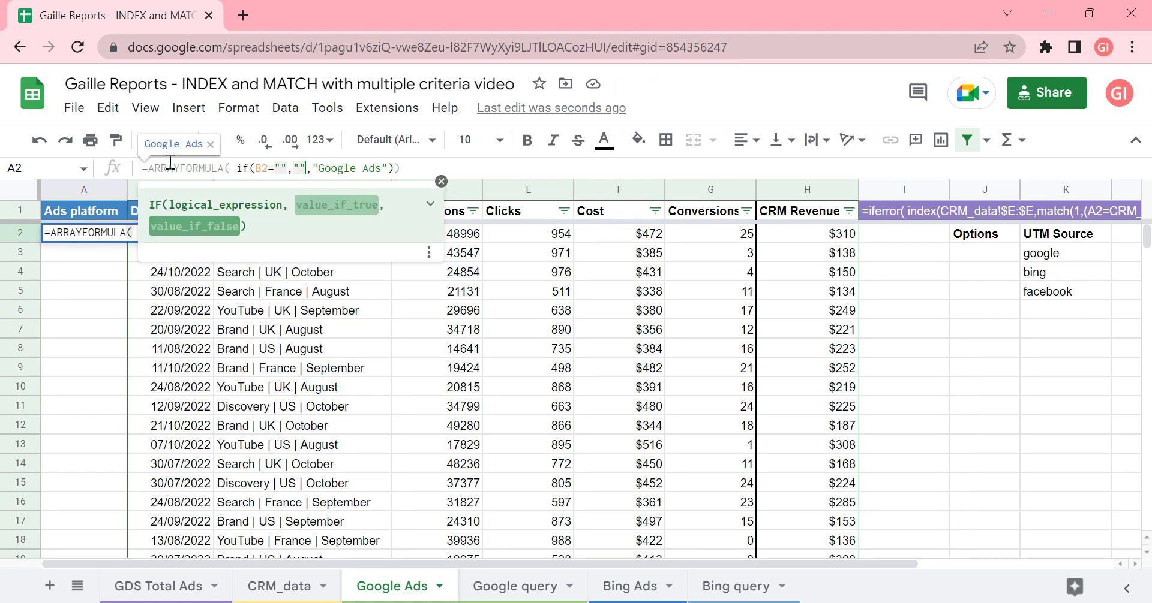
text(:B)
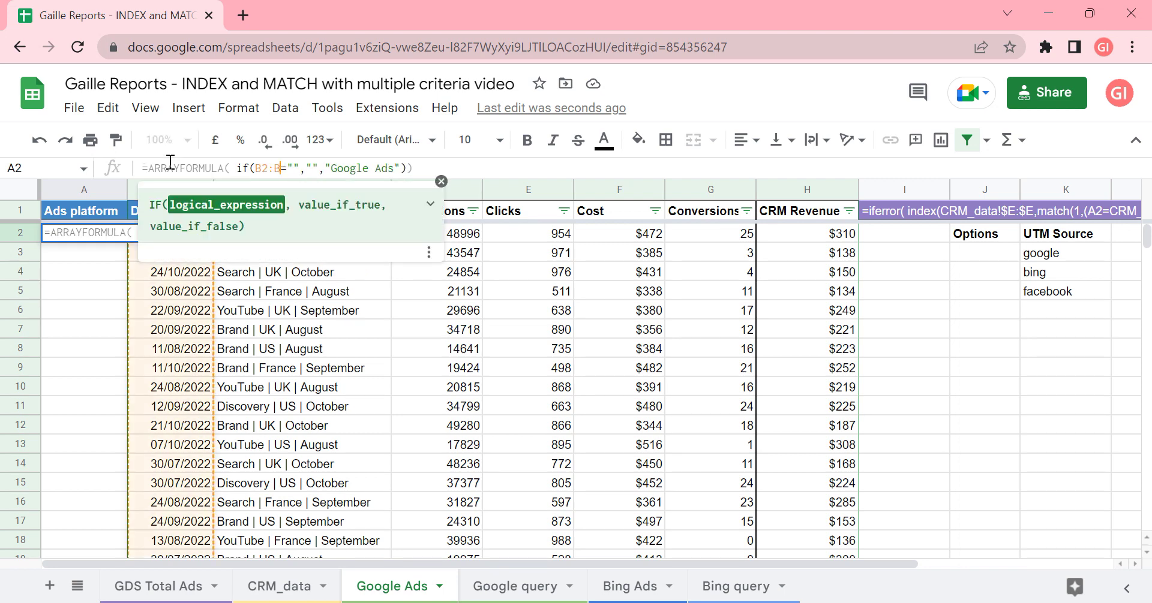
key(Return)
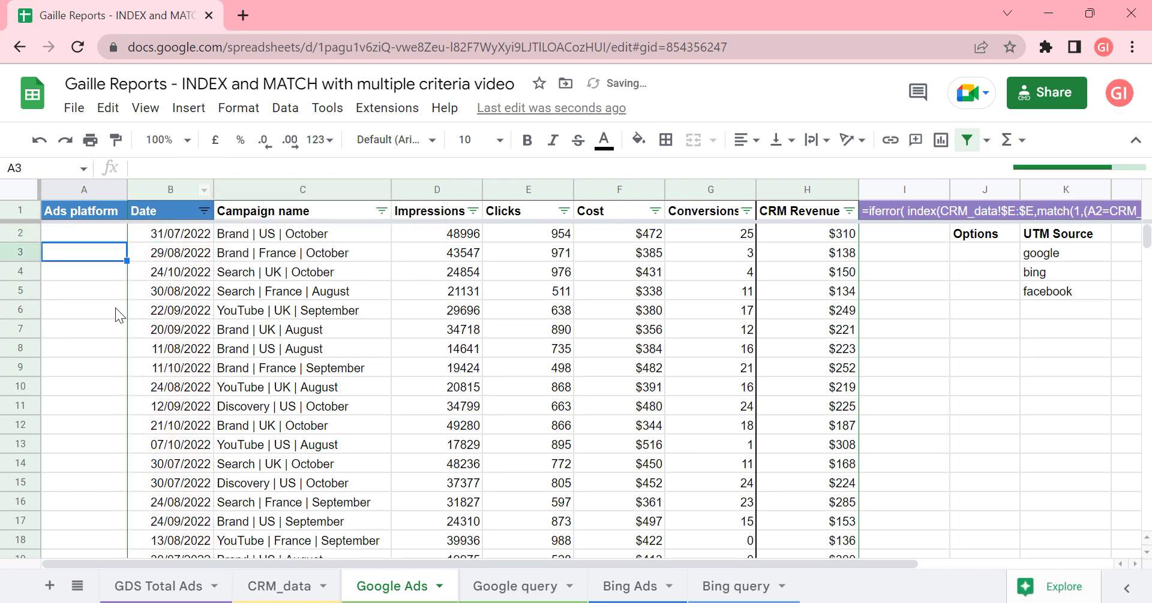
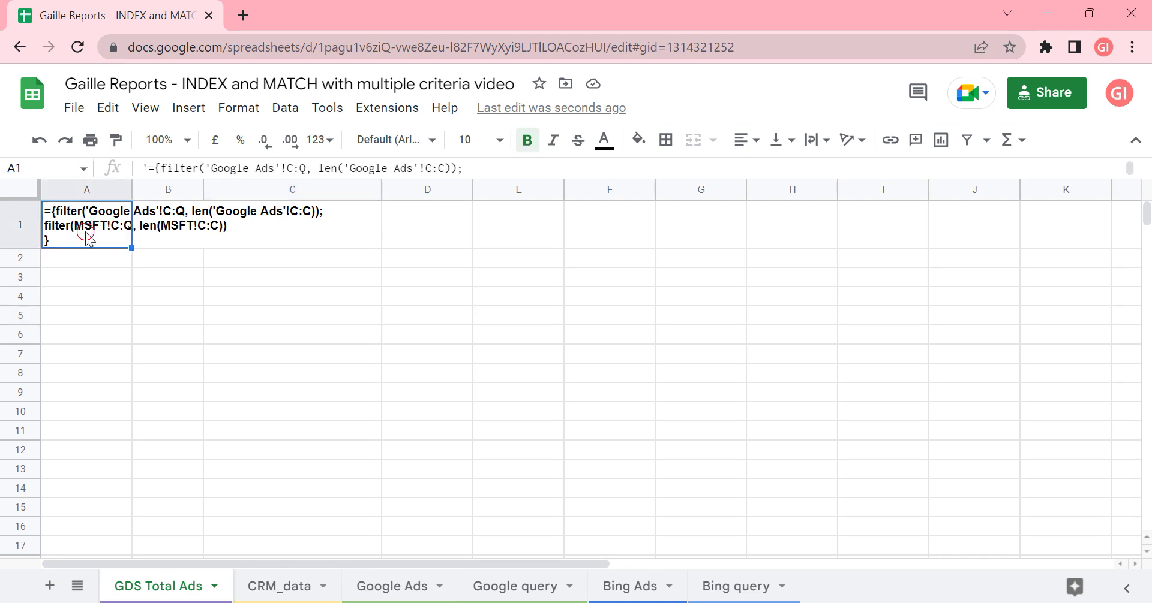
double_click(86, 232)
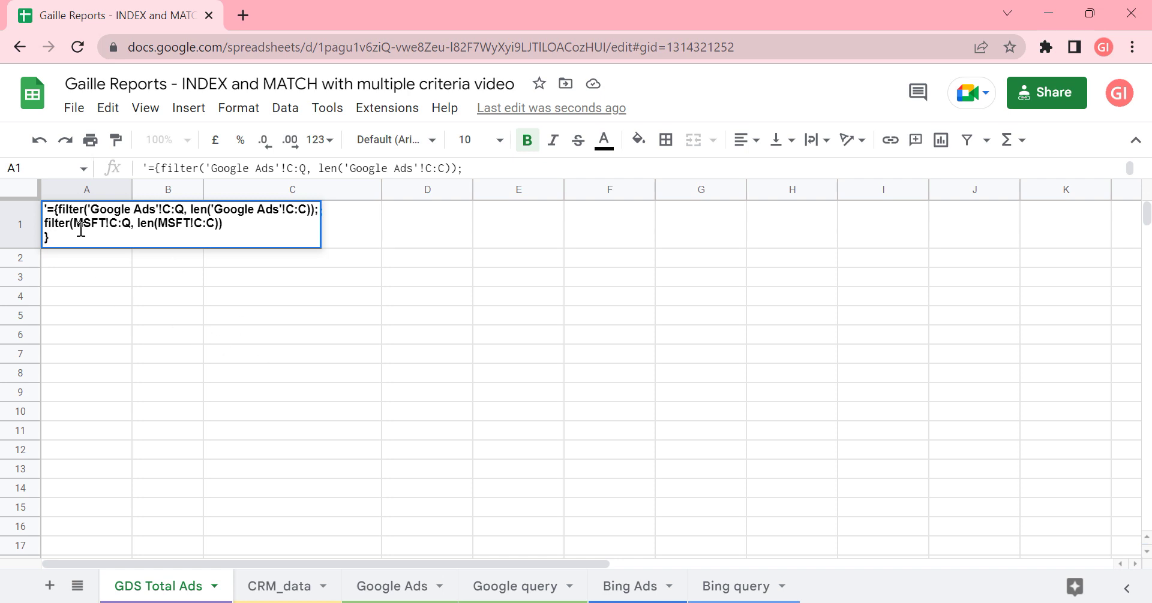
click(46, 206)
key(BackSpace)
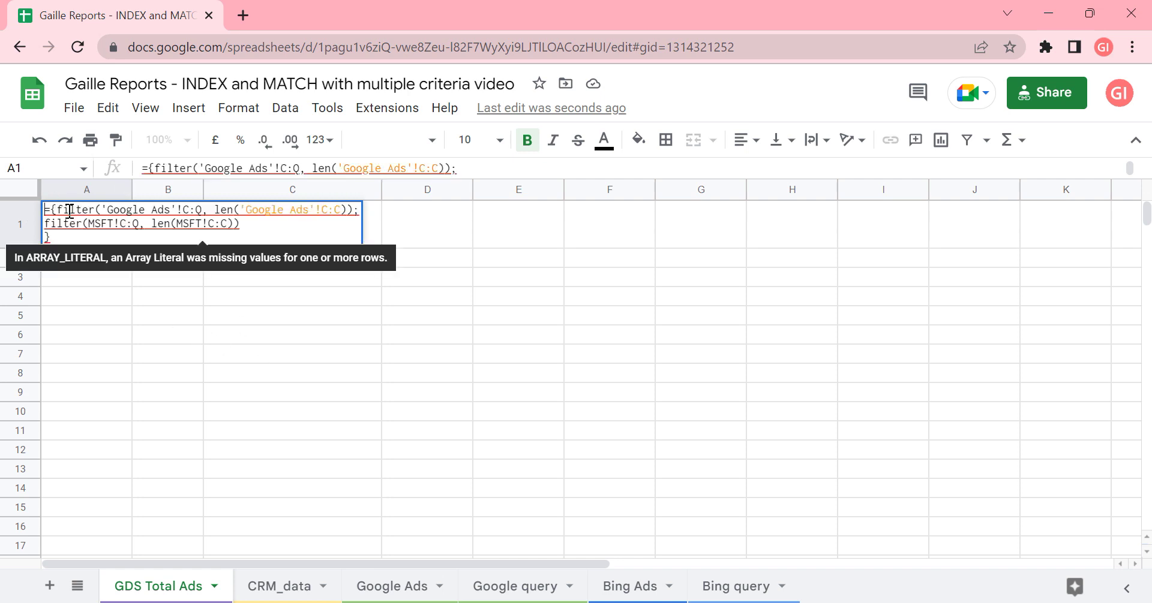
drag(69, 211, 88, 192)
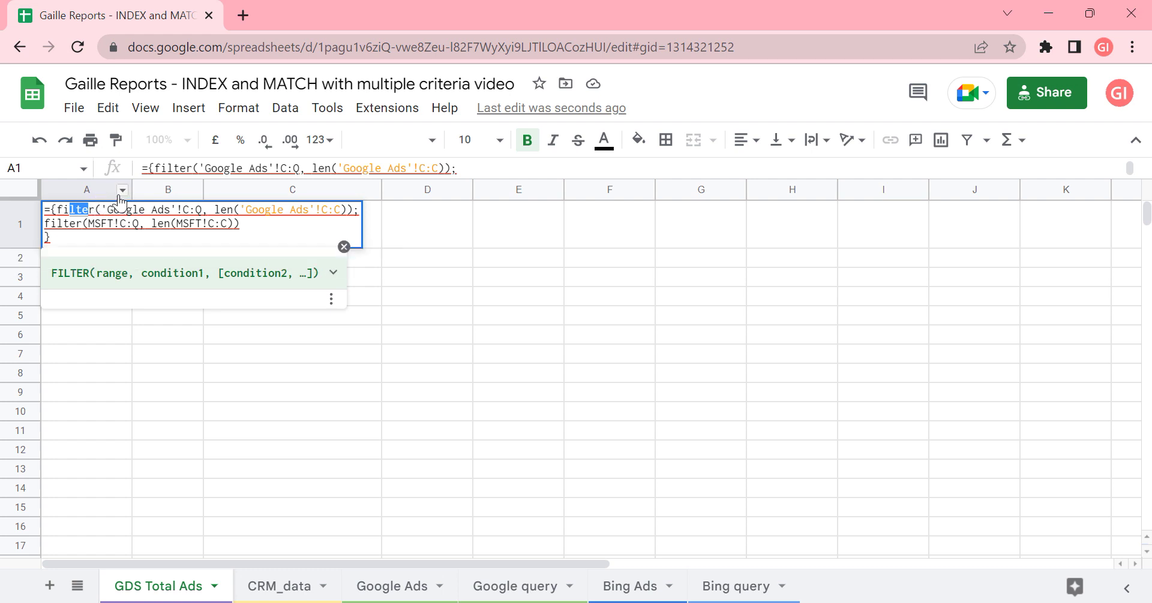
drag(108, 209, 205, 208)
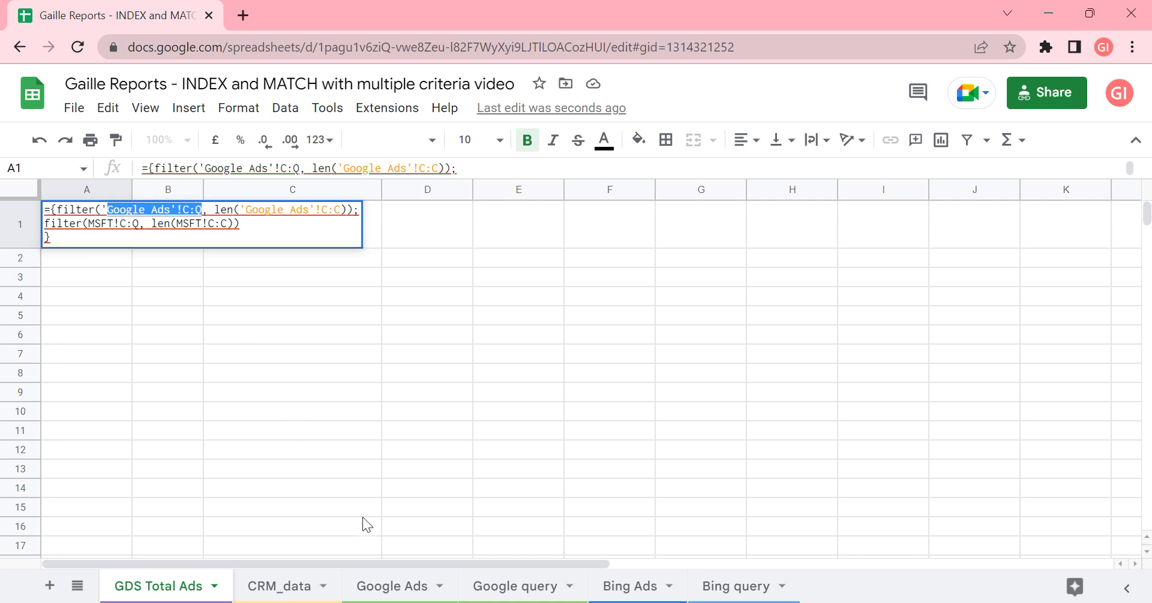
Step: Check the first and last column letters of the Google Ads table, from Ads platform to CRM Revenue
click(395, 586)
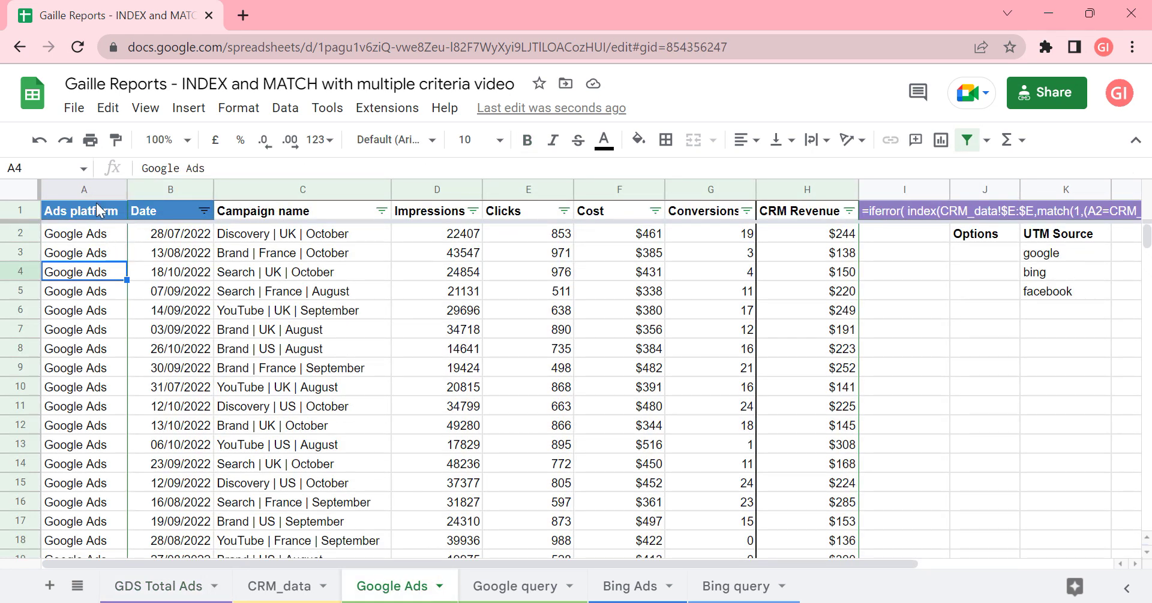
click(91, 196)
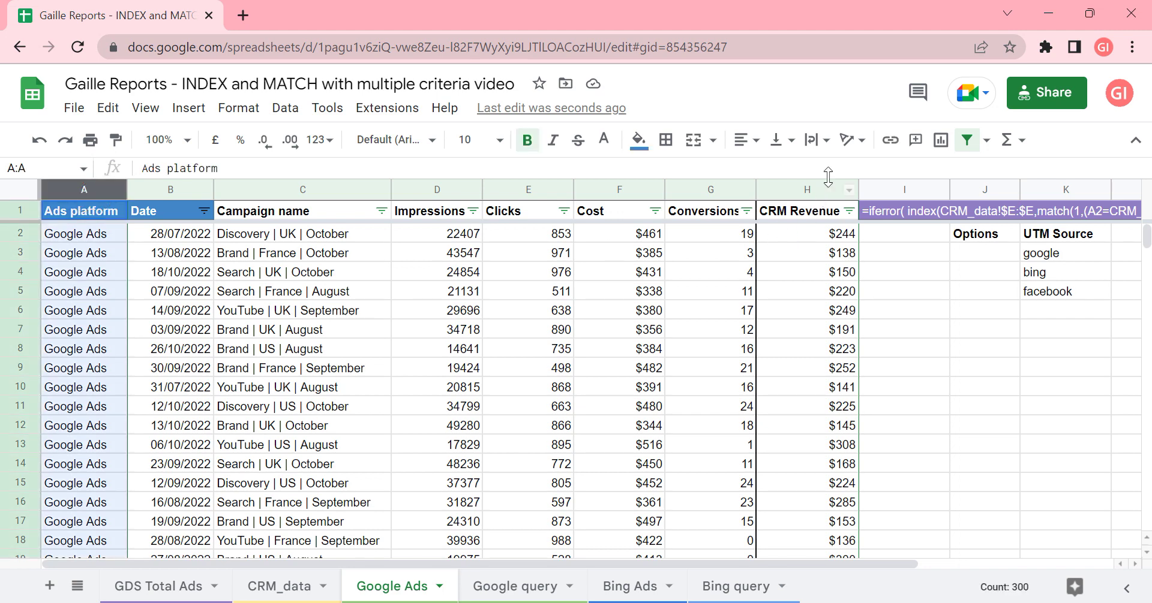
click(827, 196)
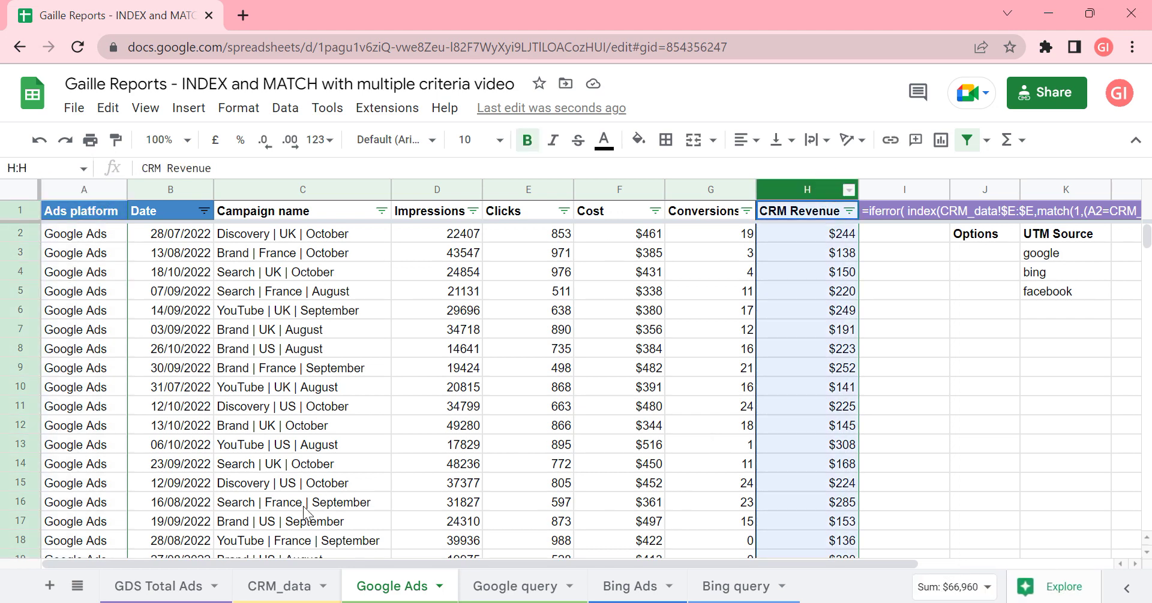
click(149, 585)
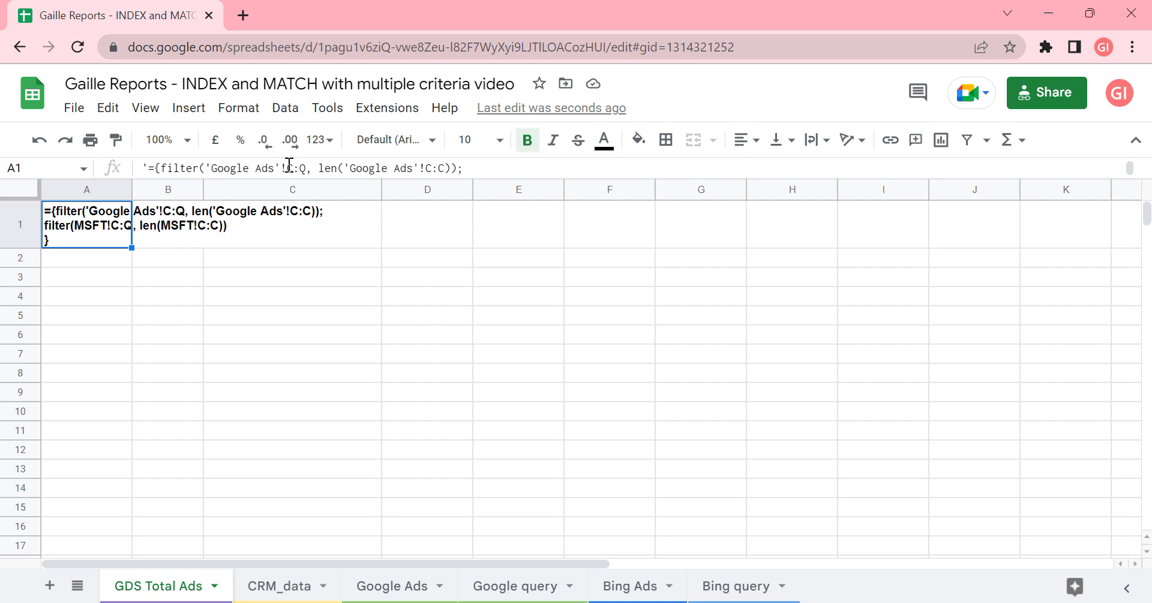
Step: Set the first filter's range in A1 of GDS Total Ads to 'Google Ads'!A2:H
click(288, 168)
key(Delete)
key(Return)
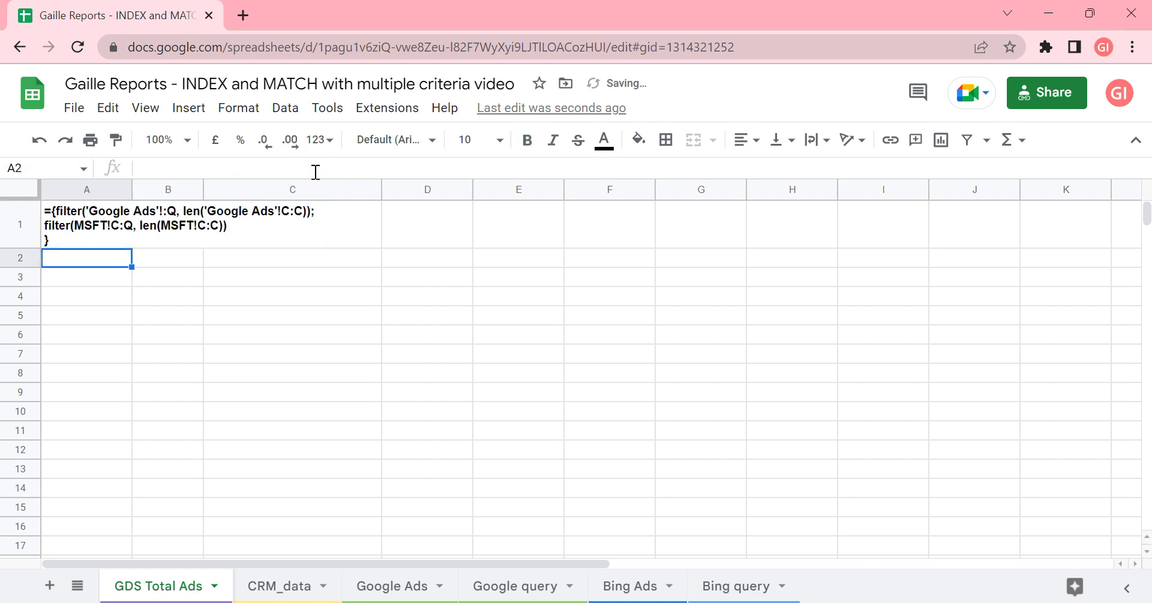
key(Up)
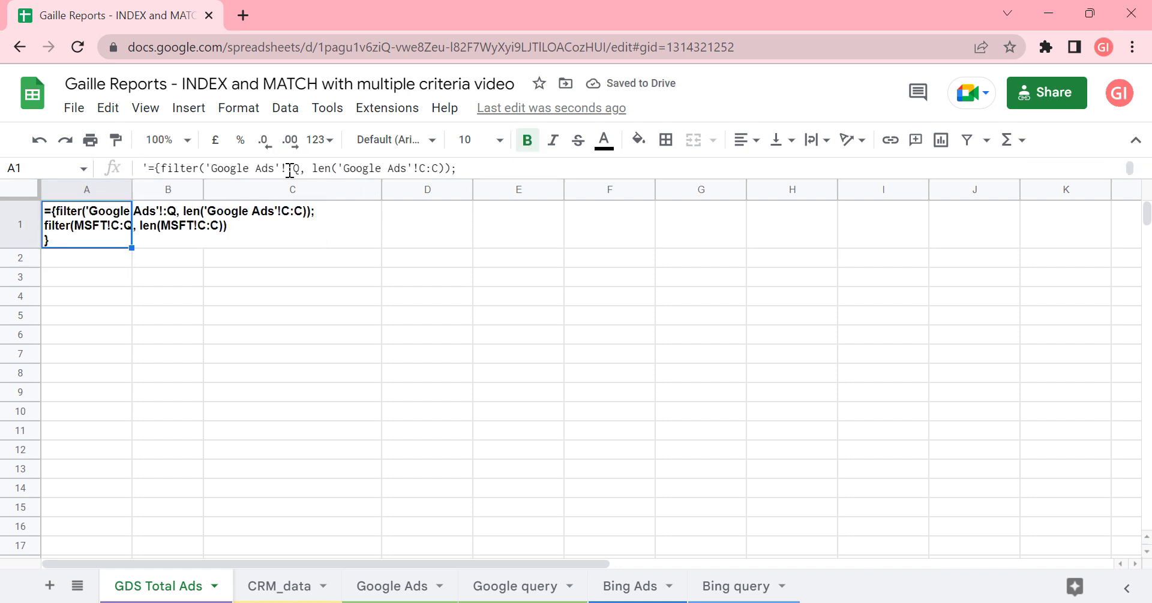
click(289, 169)
text(A)
key(Left)
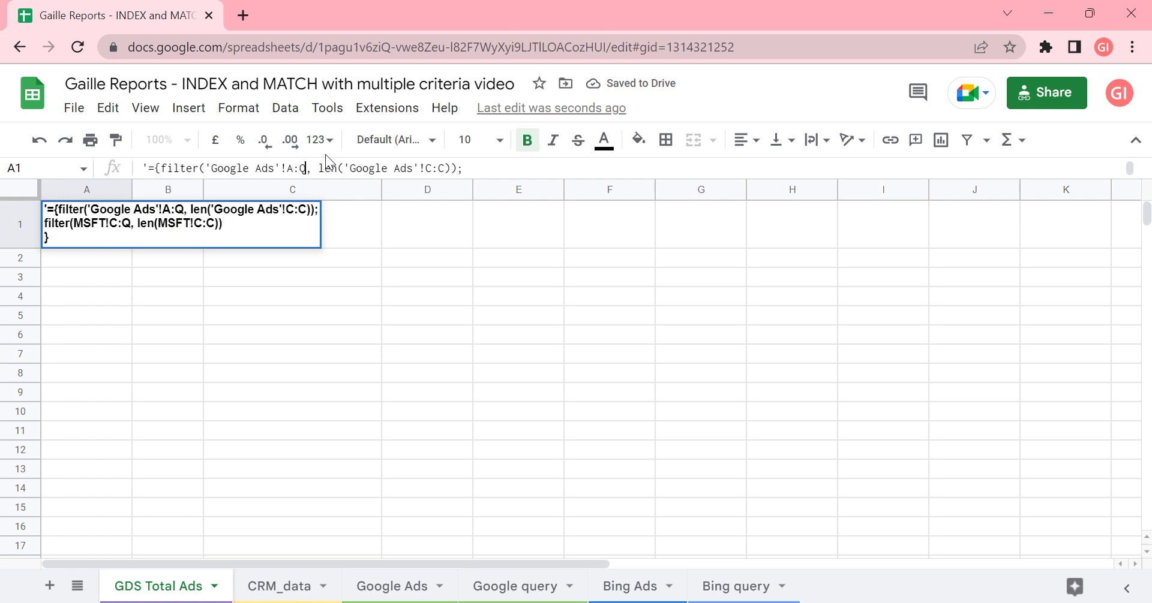
key(BackSpace)
text(H)
text(2)
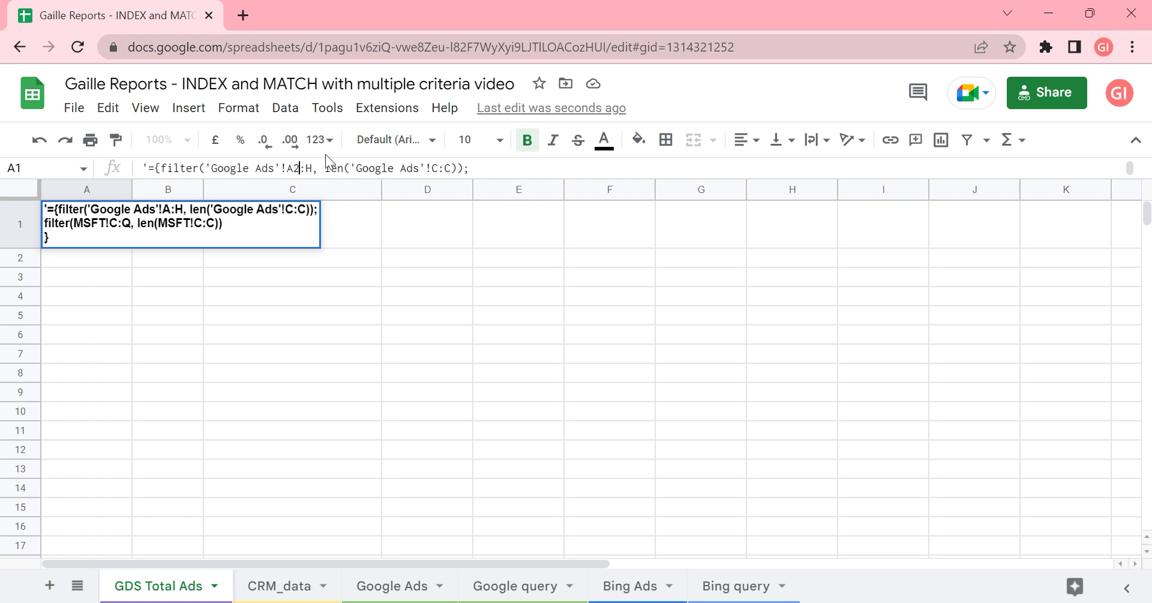
key(Return)
Step: Remove the leading apostrophe from A1 of GDS Total Ads to turn the text into a live formula
click(391, 586)
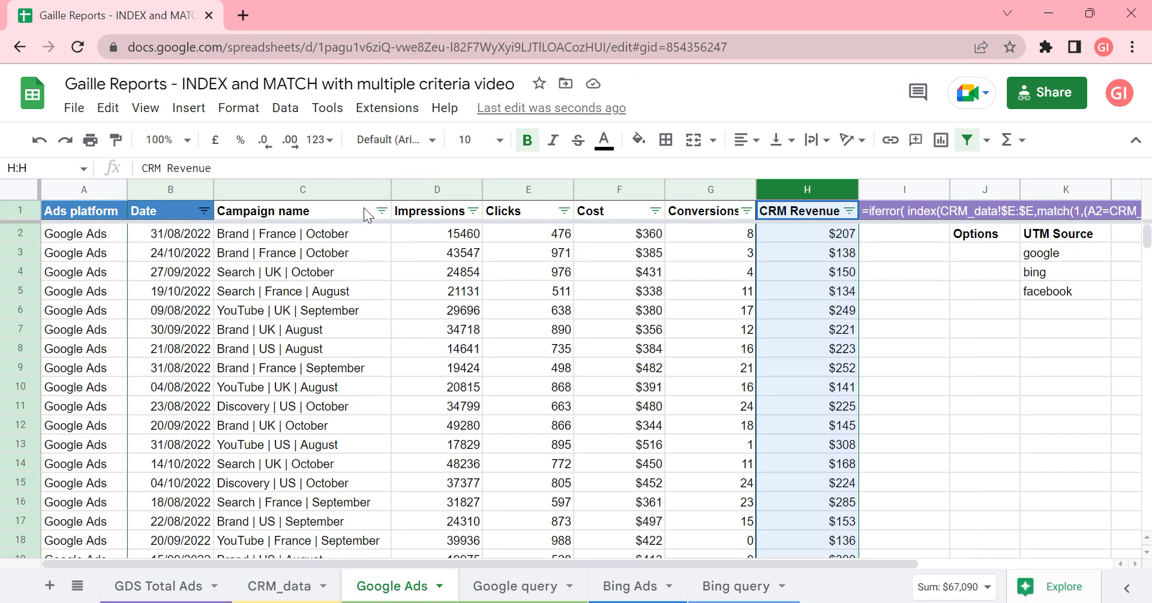
click(154, 586)
click(85, 217)
double_click(83, 213)
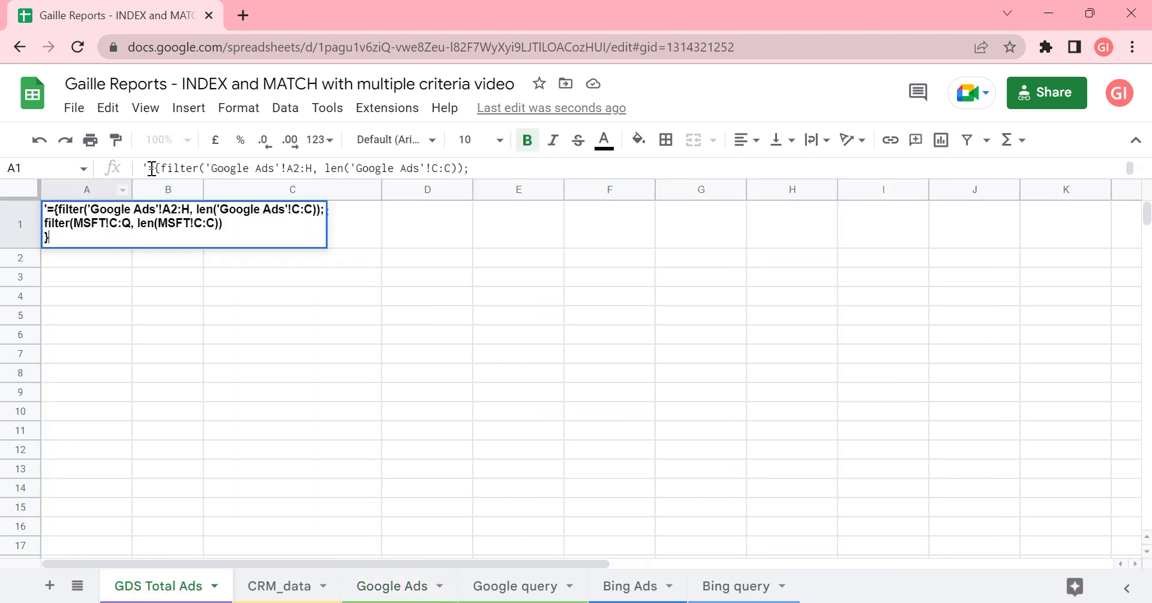
key(BackSpace)
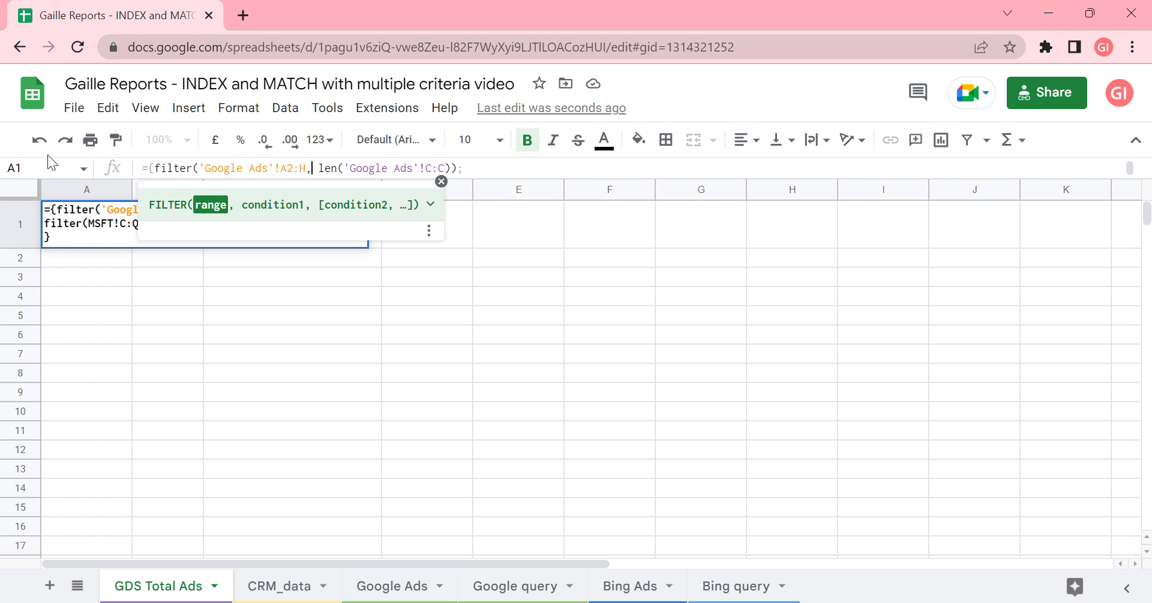
Step: Set the first filter's condition in A1 to len('Google Ads'!A2:A), commit it, and enlarge the formula bar to show all lines
key(Right)
key(Right)
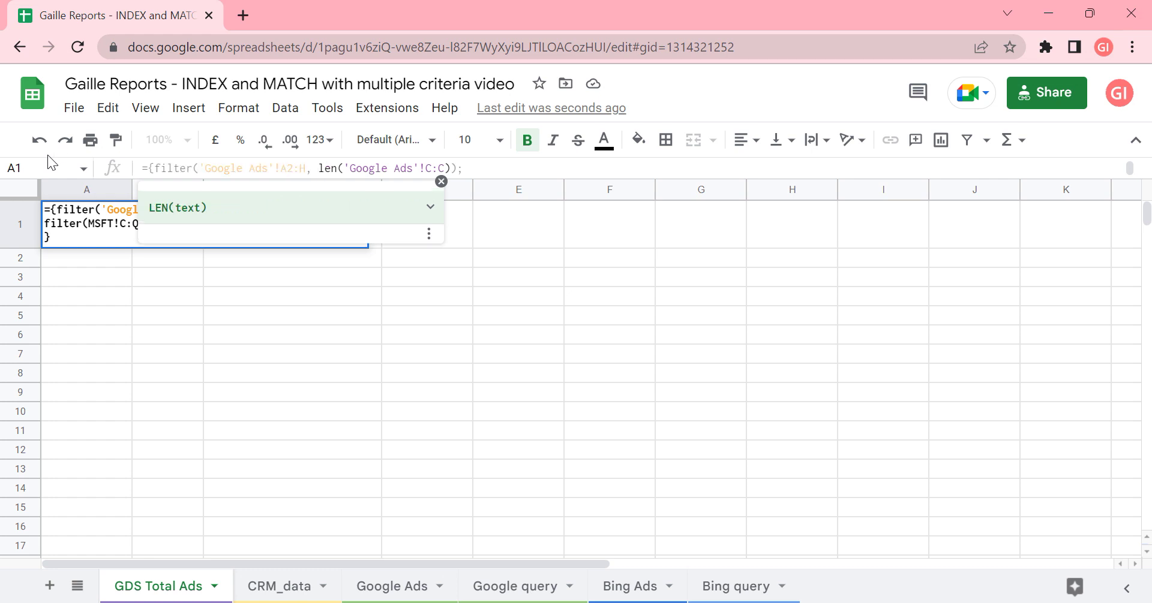
key(Right)
key(Right)
key(Right)
key(Right)
key(Right)
key(Right)
key(Right)
key(Right)
key(Right)
key(Right)
key(Right)
key(Right)
key(Right)
key(Right)
key(Right)
key(Right)
key(Right)
text(2)
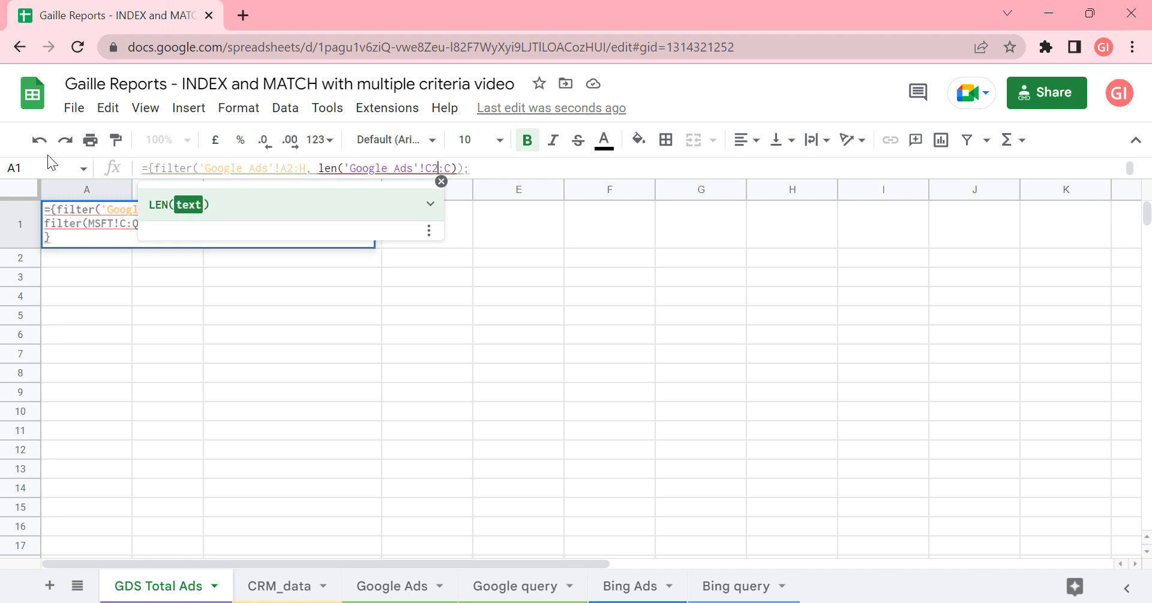
key(BackSpace)
text(A)
key(Right)
key(Right)
key(Right)
key(BackSpace)
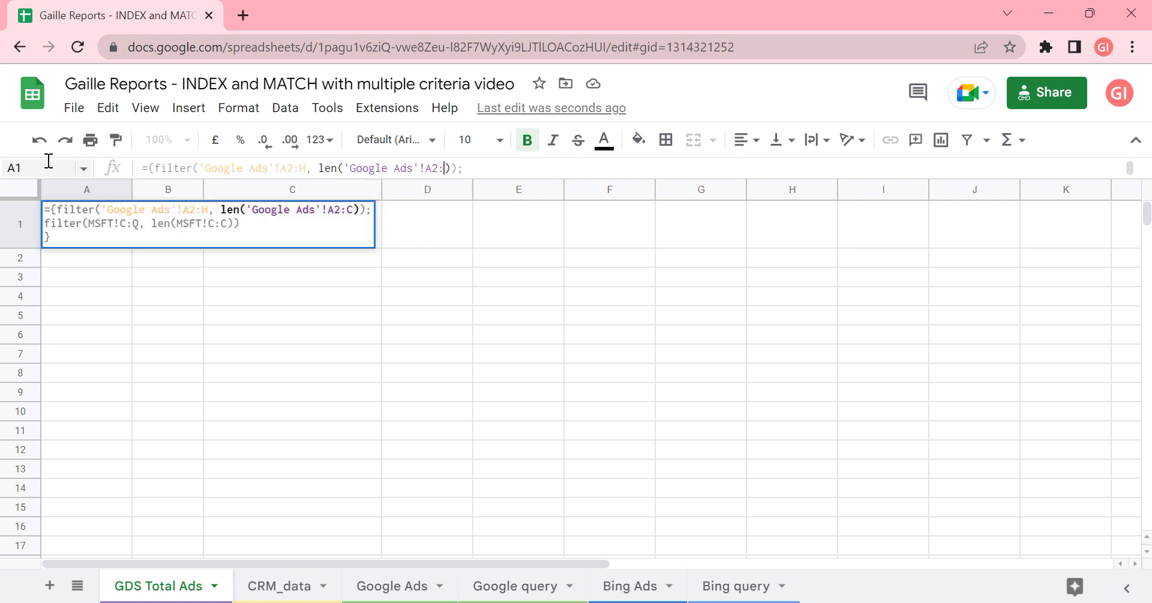
text(A)
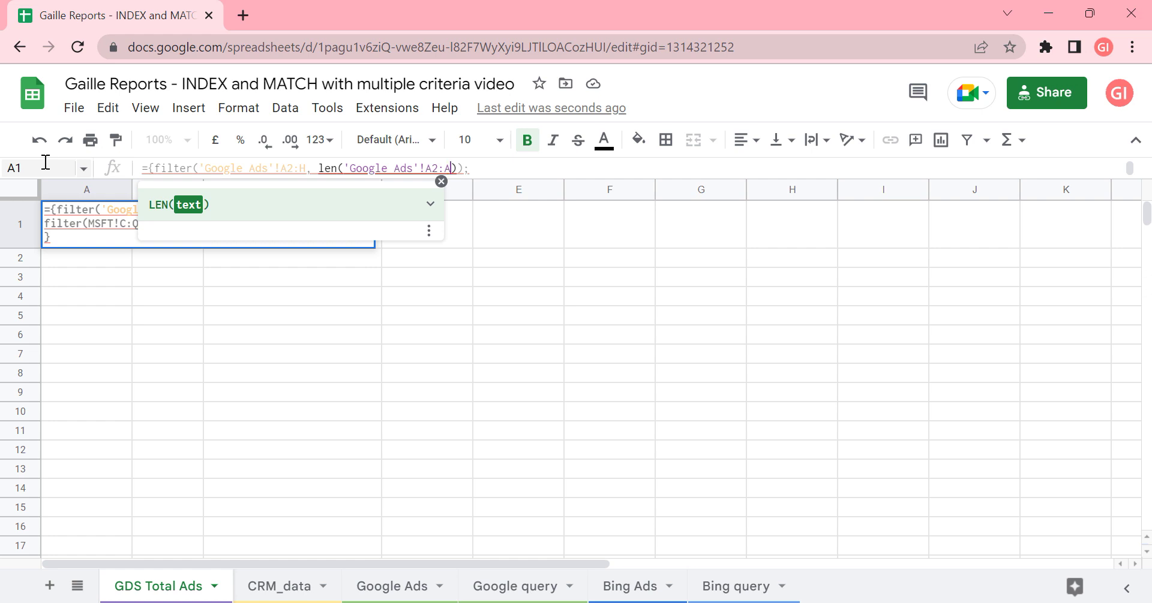
key(Right)
key(Down)
key(Down)
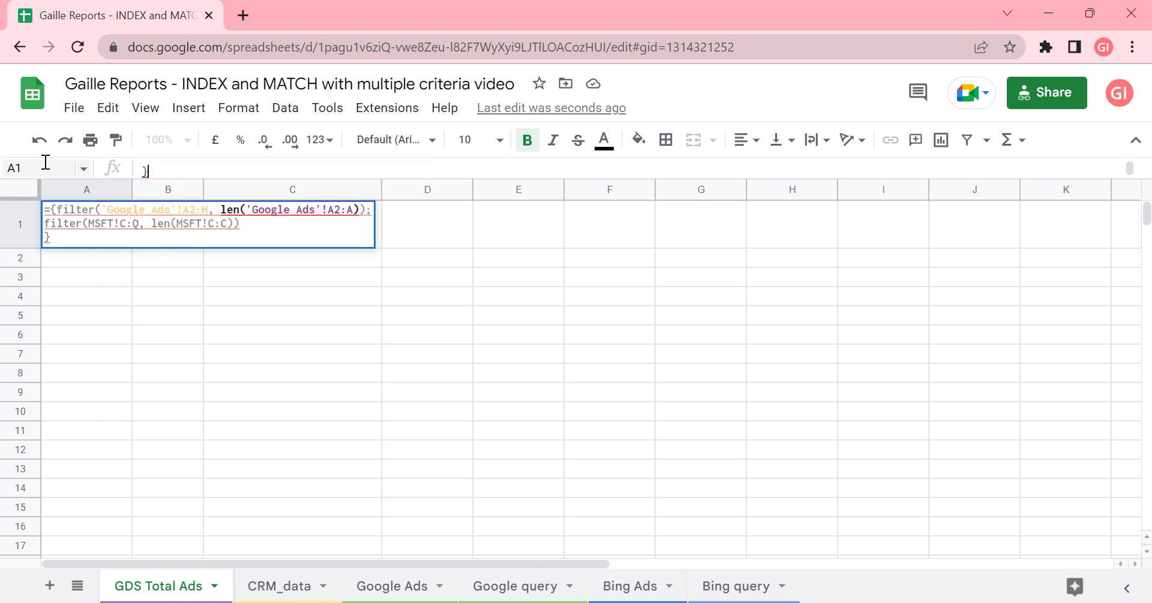
key(Return)
key(Up)
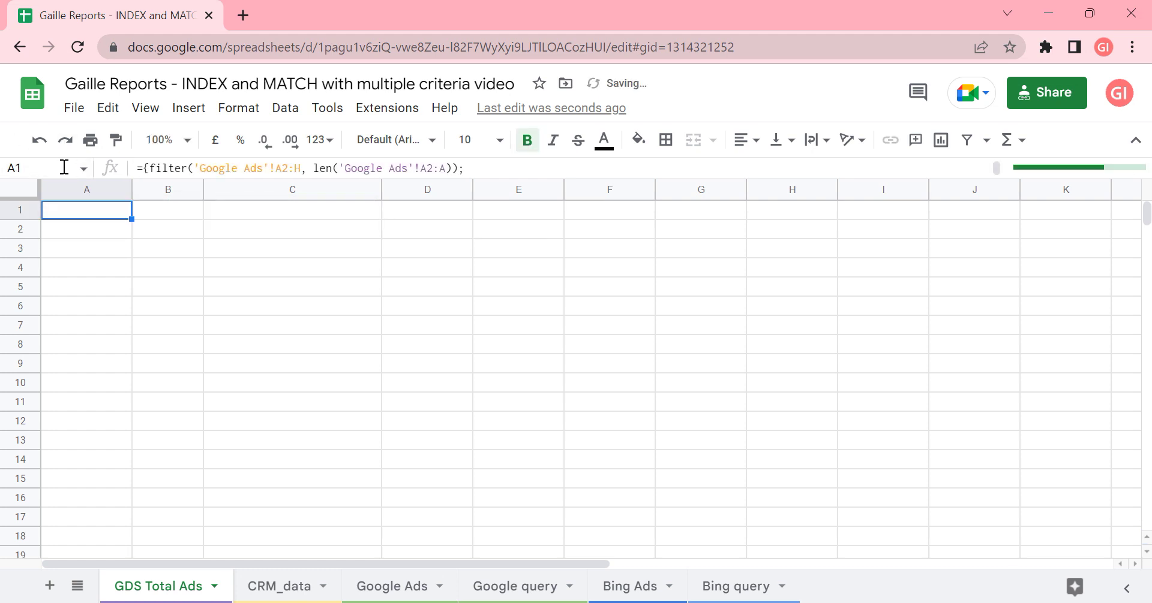
drag(357, 178, 358, 217)
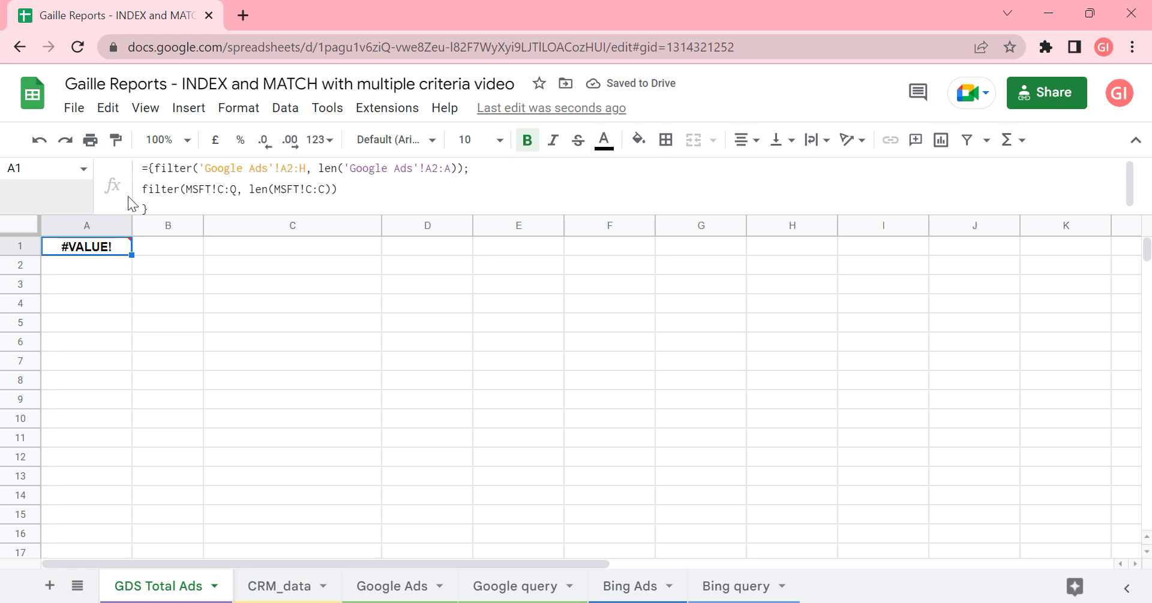
Step: Check the sheet name and the column letters of Ads platform and CRM Revenue 1 in the Bing Ads sheet
click(723, 588)
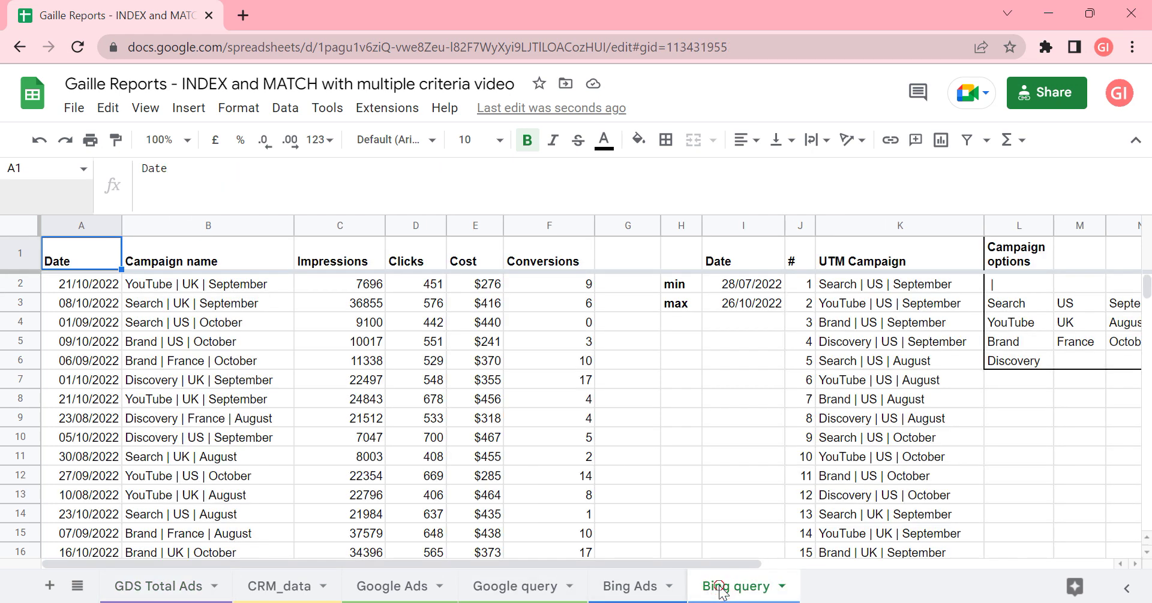
double_click(722, 589)
click(631, 587)
double_click(631, 588)
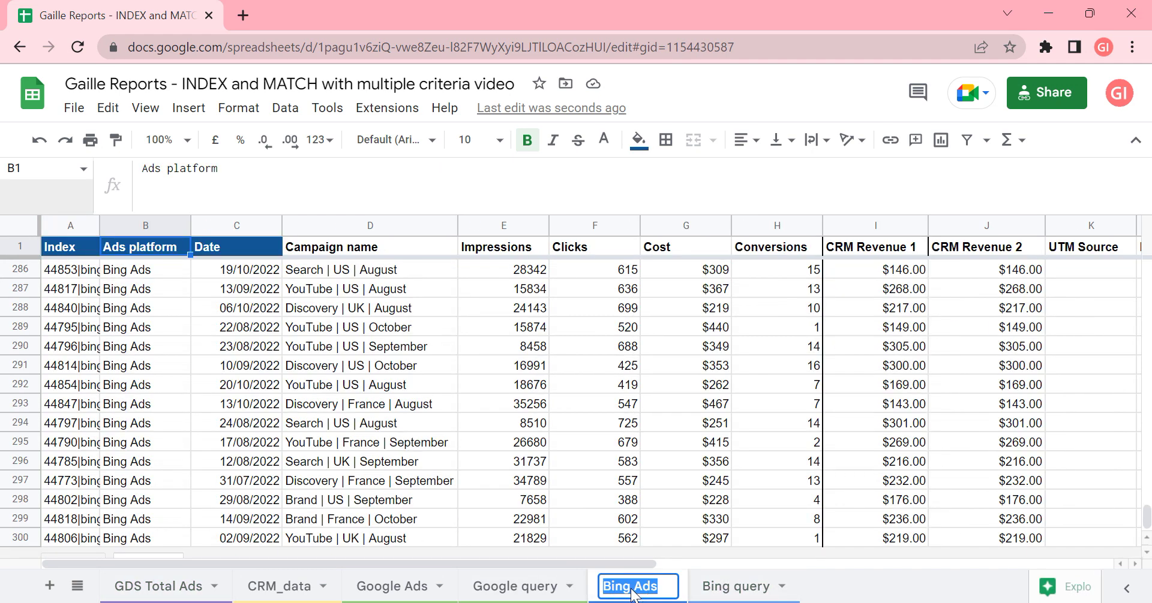
click(495, 384)
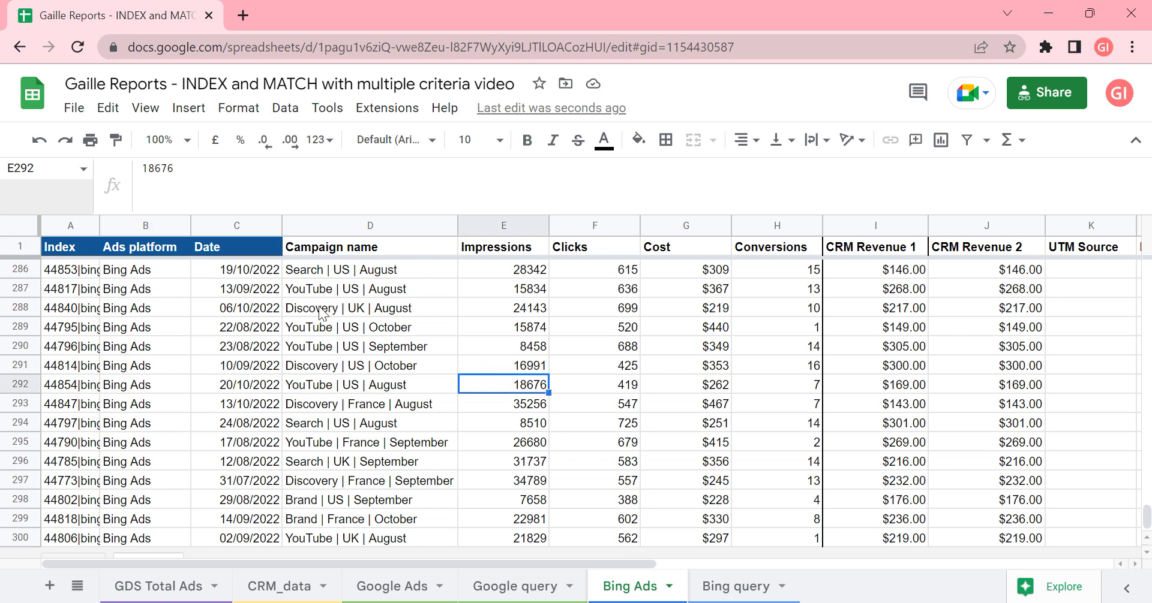
click(152, 223)
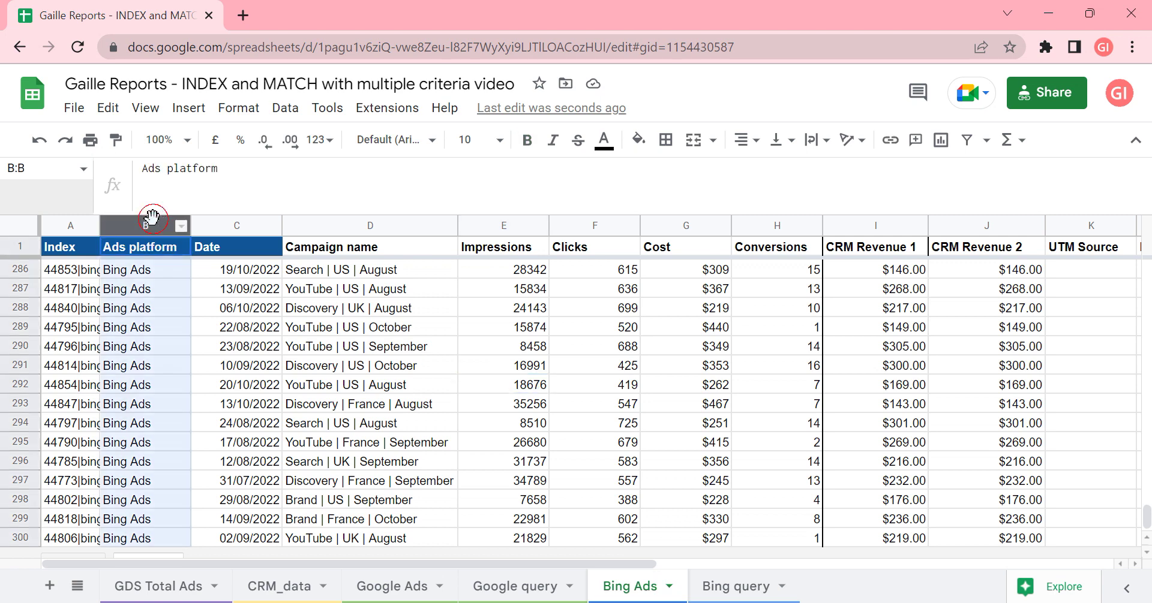
click(883, 223)
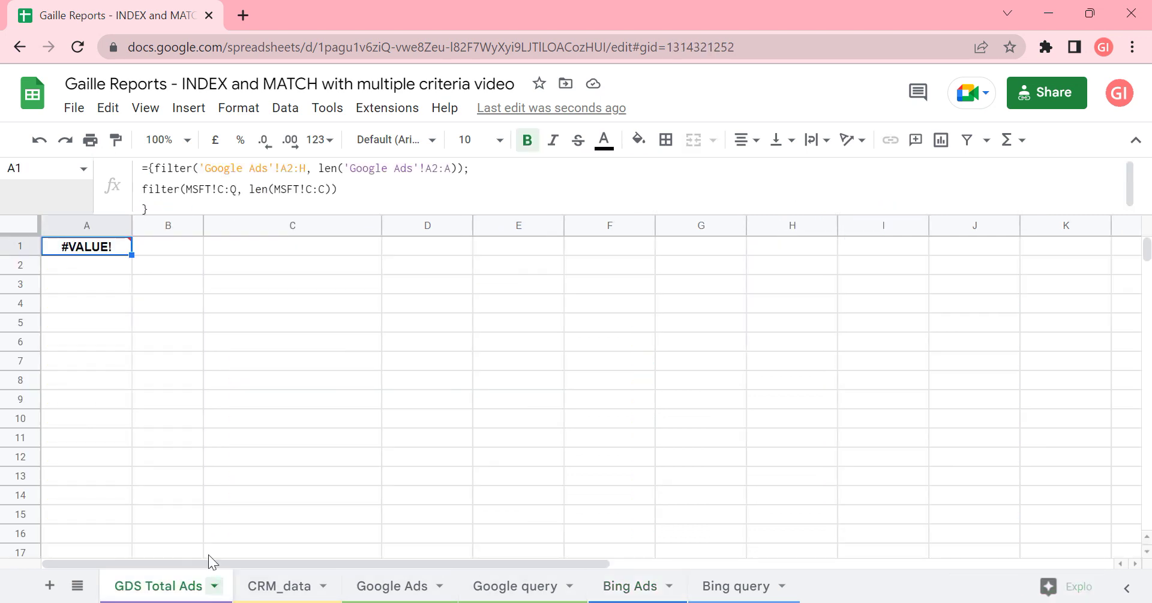
Step: Replace the MSFT sheet reference in the second filter's range in A1 of GDS Total Ads with 'Bing Ads'
click(210, 587)
click(186, 189)
double_click(204, 189)
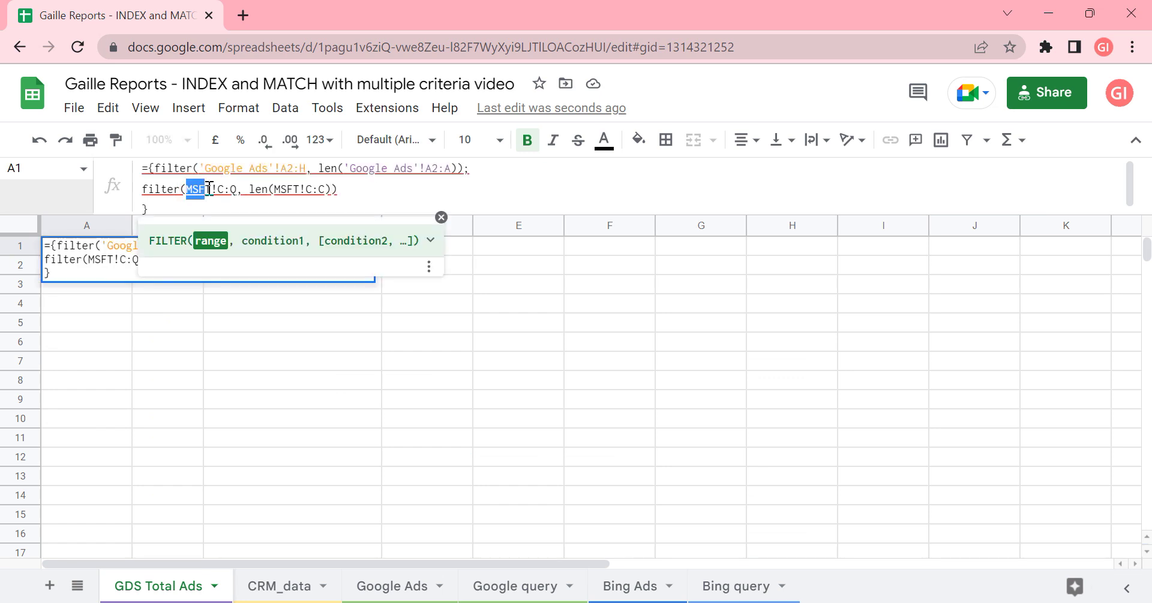
text(Bing Ads)
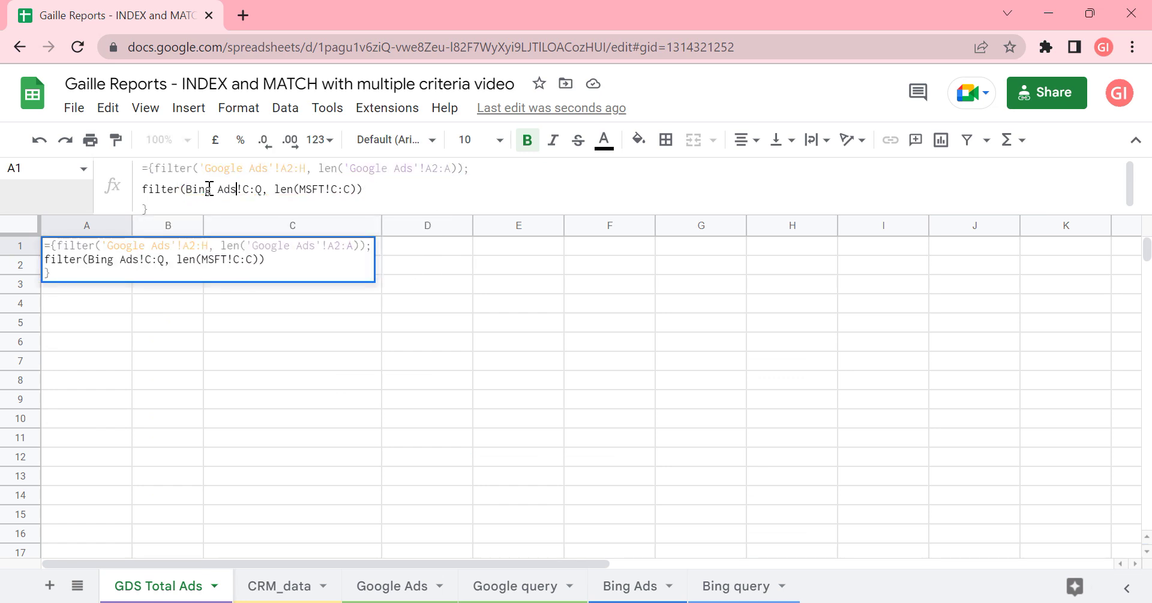
key(BackSpace)
key(BackSpace)
key(BackSpace)
key(BackSpace)
key(BackSpace)
key(BackSpace)
key(BackSpace)
key(BackSpace)
text(')
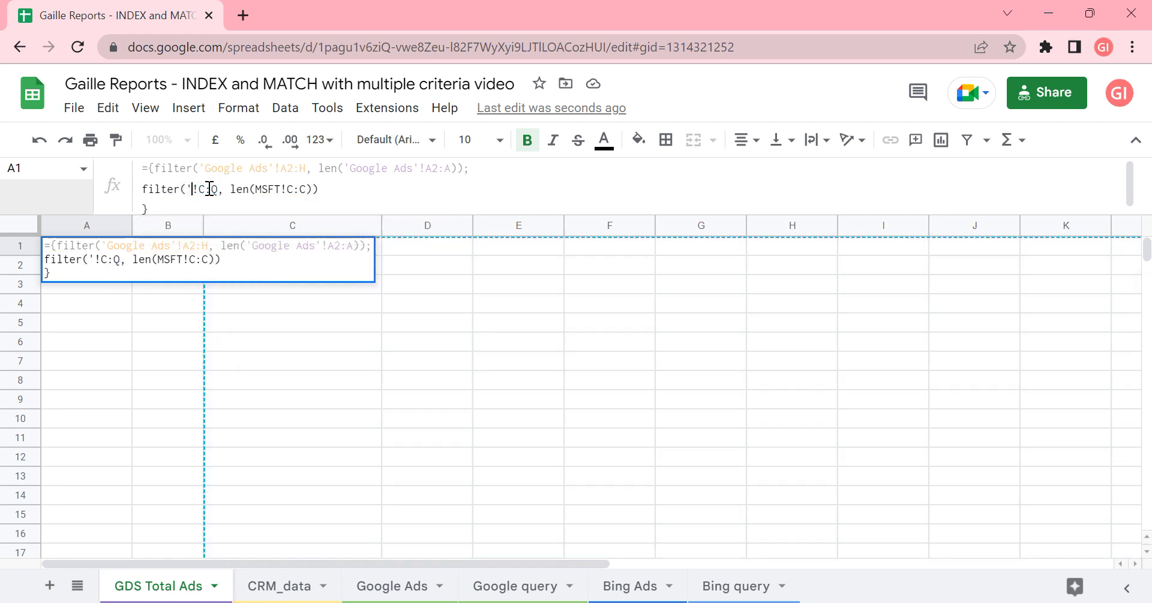
text(Bing Ads')
Step: Change the columns of the second filter's range to B:I
key(BackSpace)
key(Delete)
key(Delete)
text(B:)
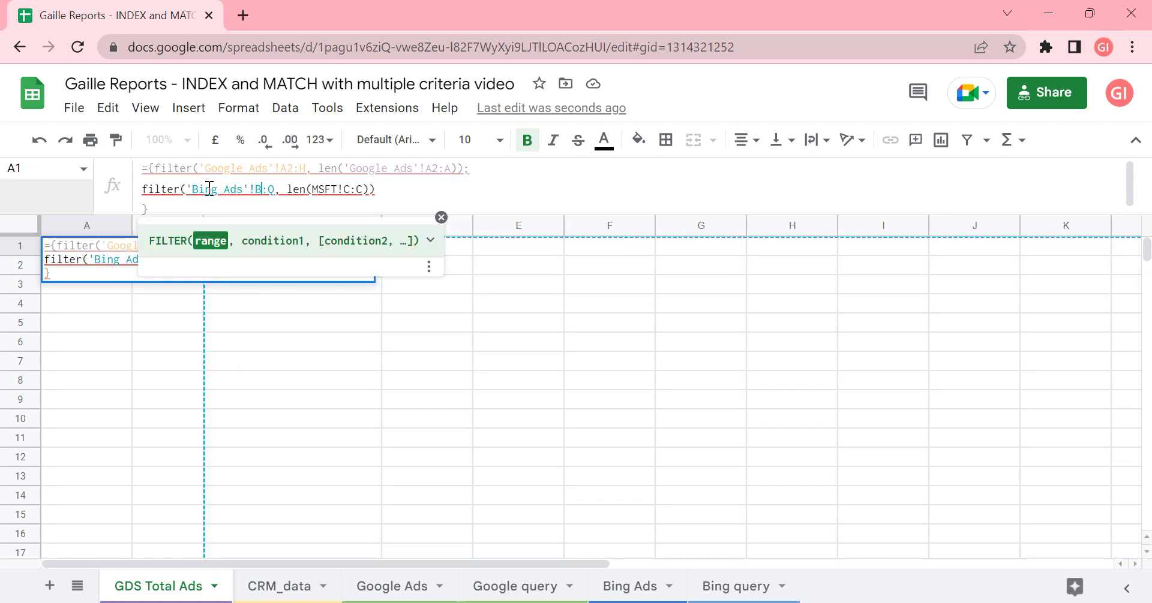
text(I)
Step: Set the second filter's condition to len('Bing Ads'!B:B)
key(Right)
key(Right)
key(Right)
key(Right)
key(Right)
key(Right)
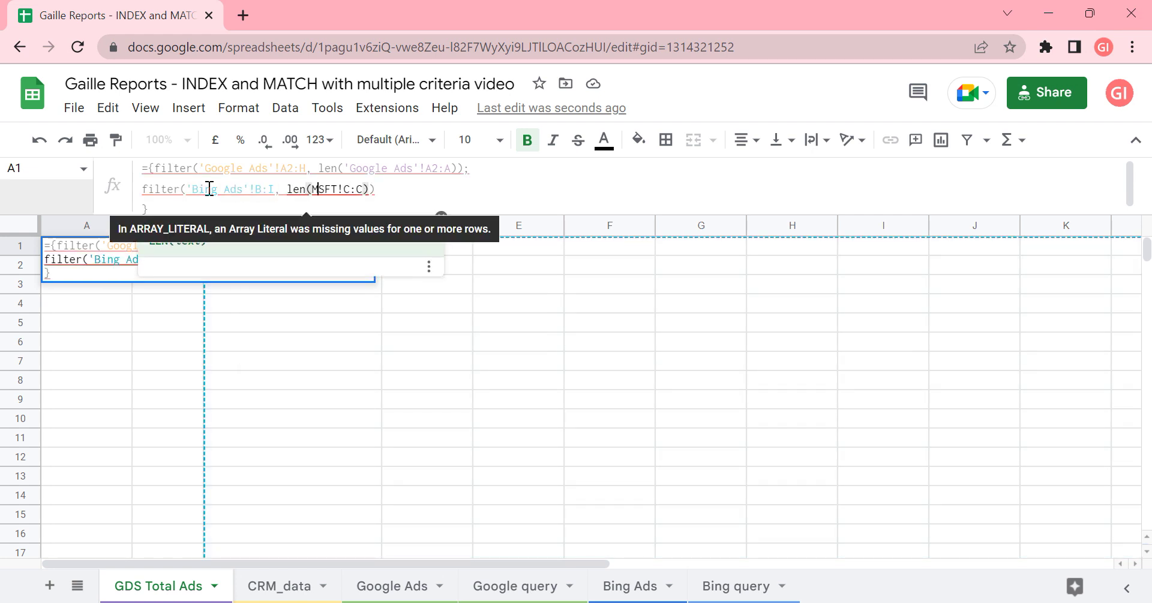
key(shift+Right)
key(shift+Right)
key(shift+Right)
key(shift+Right)
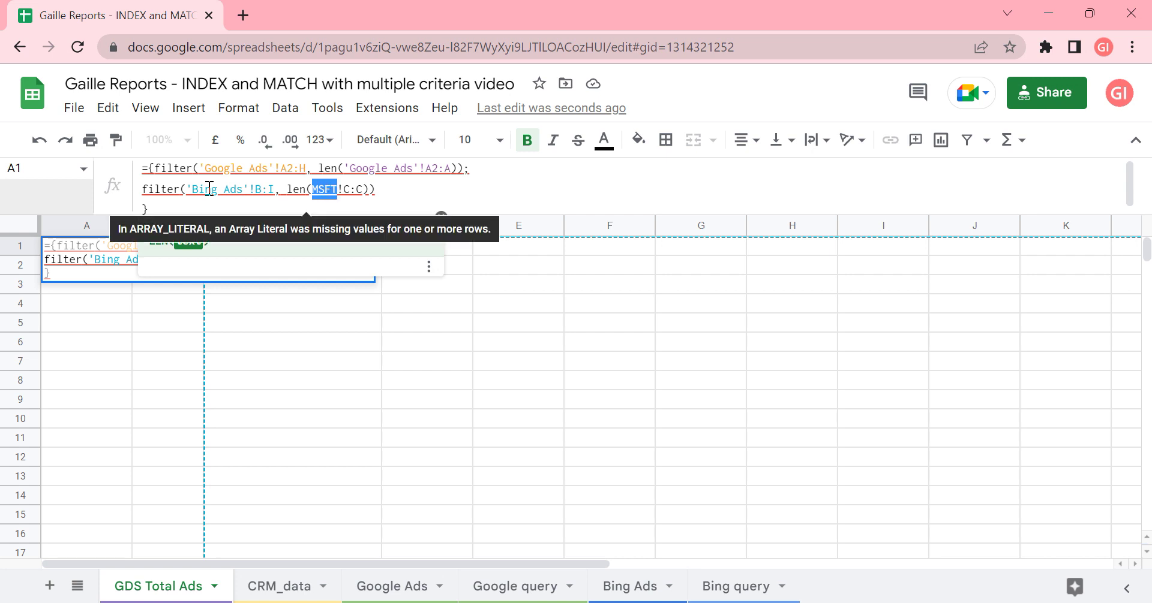
text('Bing Ads')
key(BackSpace)
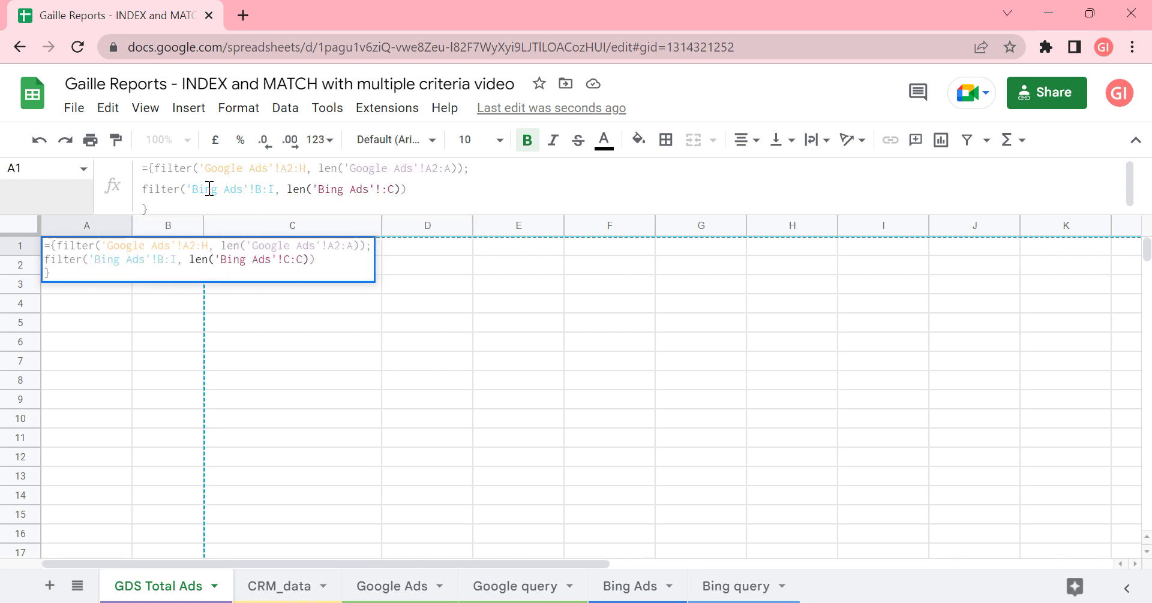
text(B)
key(BackSpace)
text(B)
Step: Make the second filter's range start at row 2, as 'Bing Ads'!B2:I
key(Left)
key(Left)
key(Left)
key(Left)
key(Left)
key(Left)
key(Left)
key(Left)
key(Left)
key(Left)
key(Left)
key(Left)
key(Left)
key(Left)
key(Left)
key(Left)
key(Left)
key(Left)
key(Left)
key(Left)
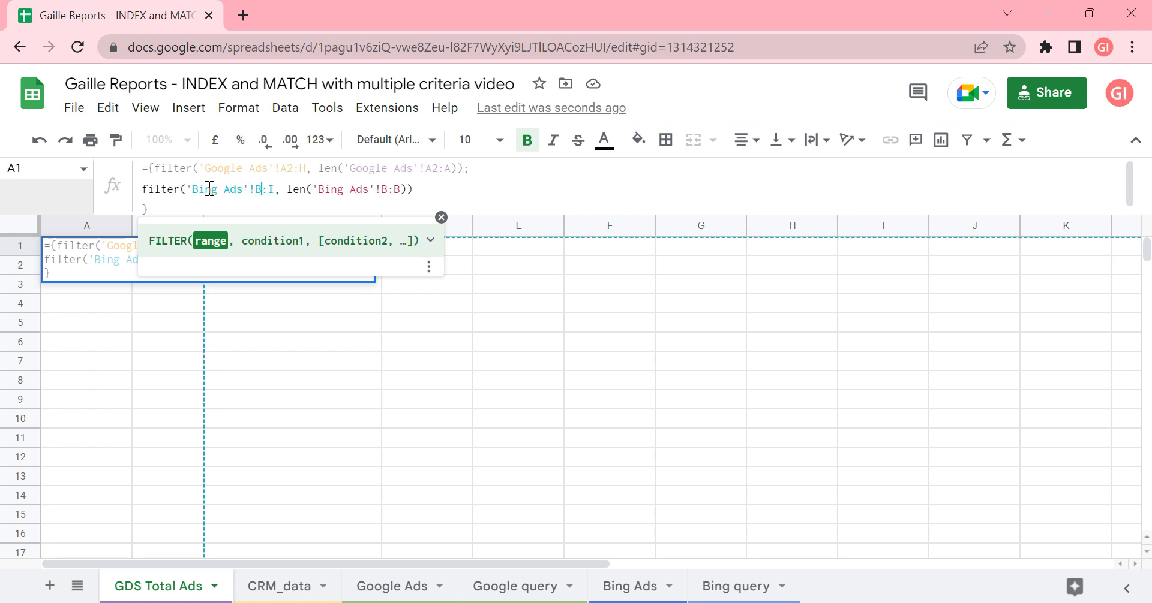
text(2)
Step: Make the second filter's condition start at row 2, as len('Bing Ads'!B2:B), and commit the formula
key(Right)
key(Right)
key(Right)
key(Right)
key(Right)
key(Right)
key(Right)
key(Right)
key(Right)
key(Right)
key(Right)
key(Right)
key(Right)
key(Right)
key(Right)
key(Right)
key(Right)
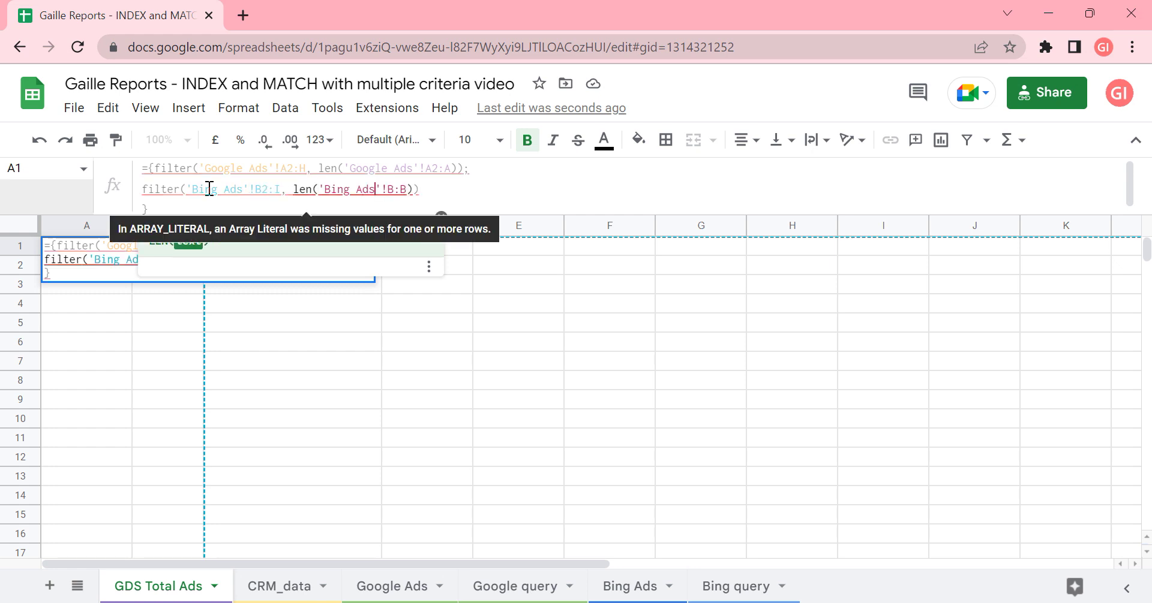
key(Right)
text(2)
key(Return)
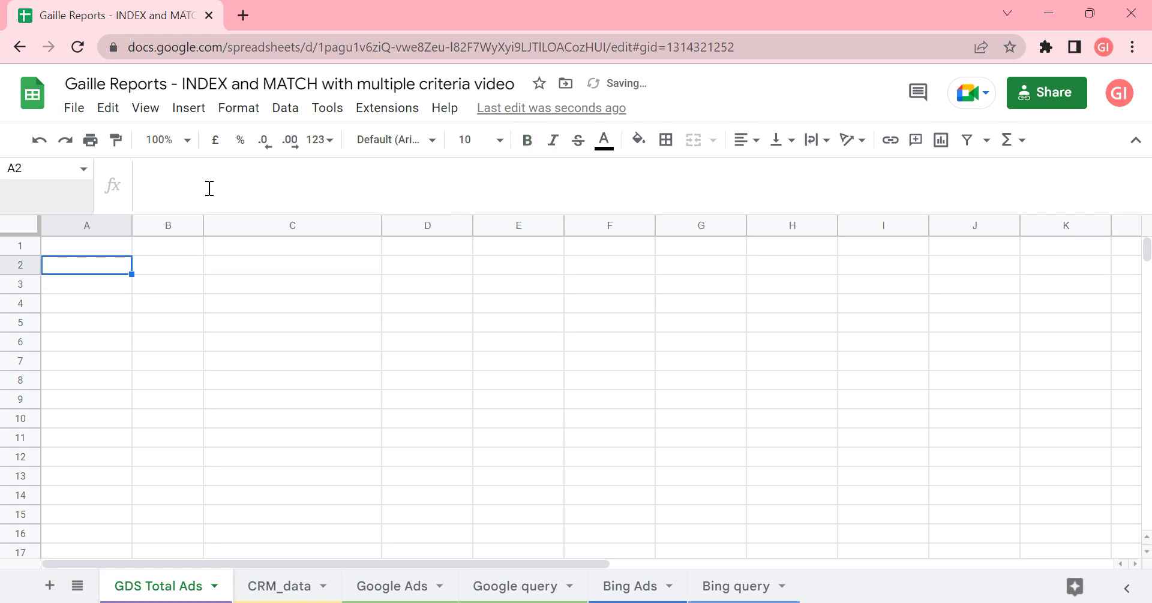
Step: Enlarge the formula bar slightly and move the stacked FILTER formula from A1 to A2 of GDS Total Ads
key(Up)
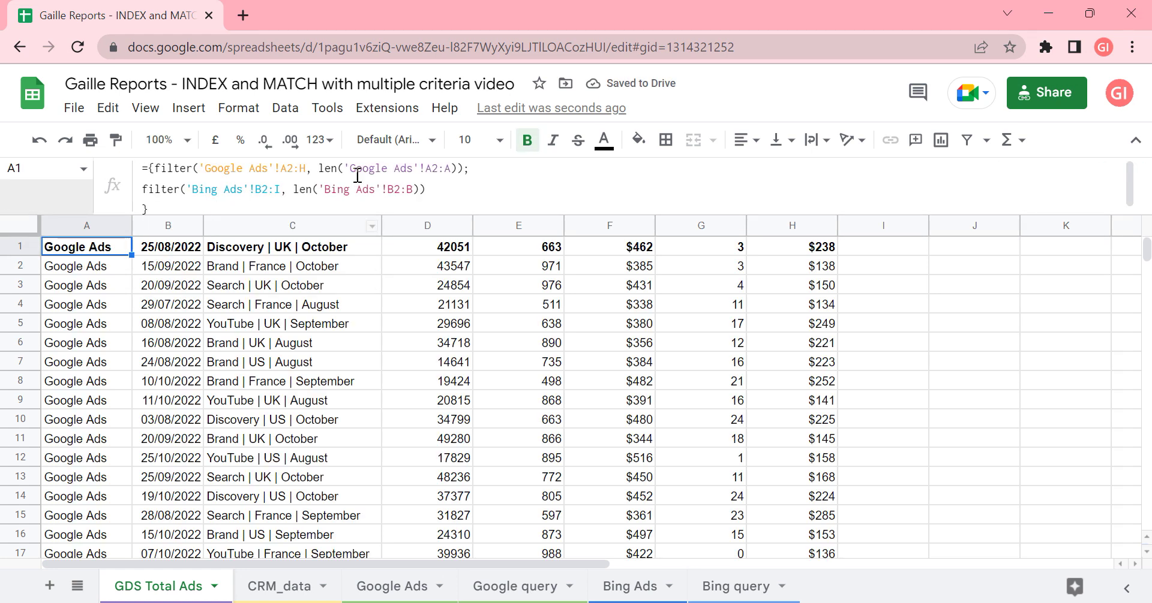
drag(225, 215, 225, 245)
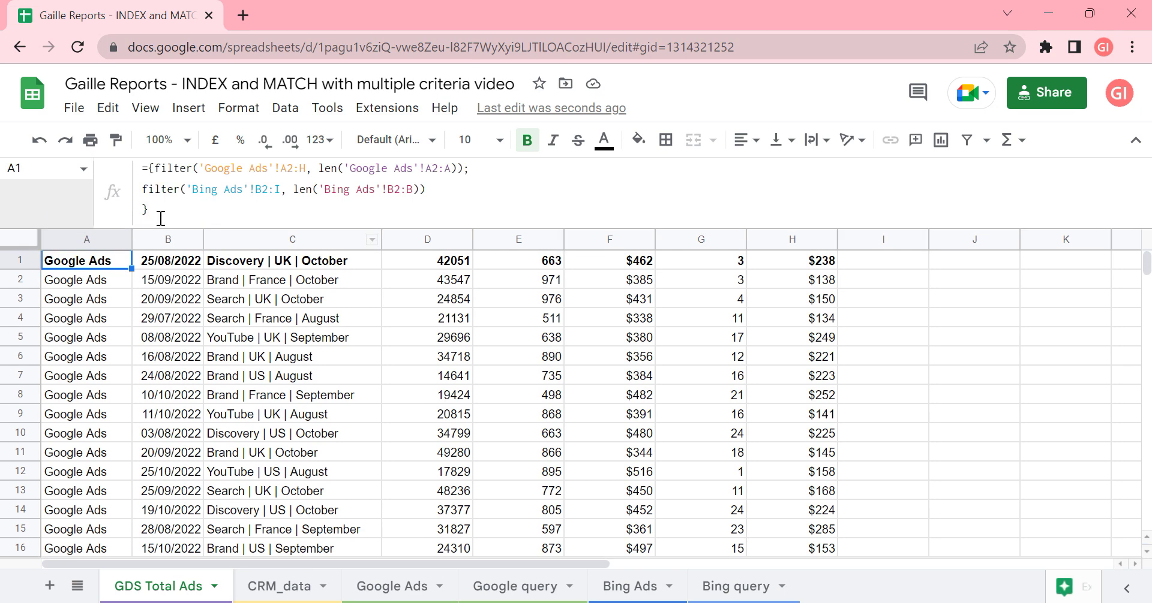
click(159, 219)
key(ctrl+a)
key(Escape)
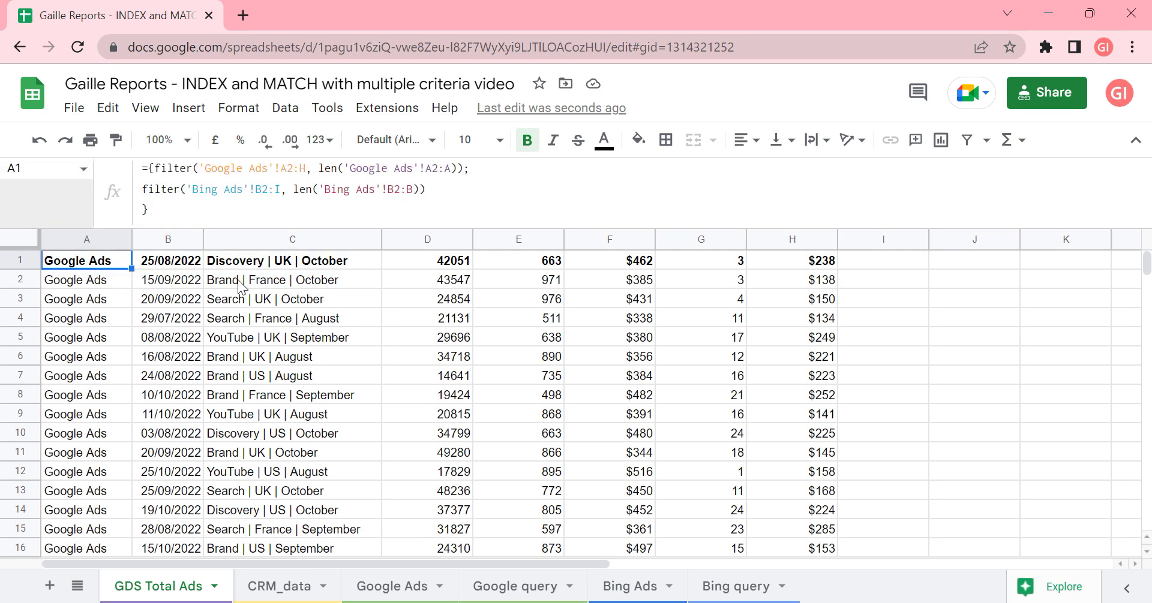
key(ctrl+x)
key(Down)
key(ctrl+v)
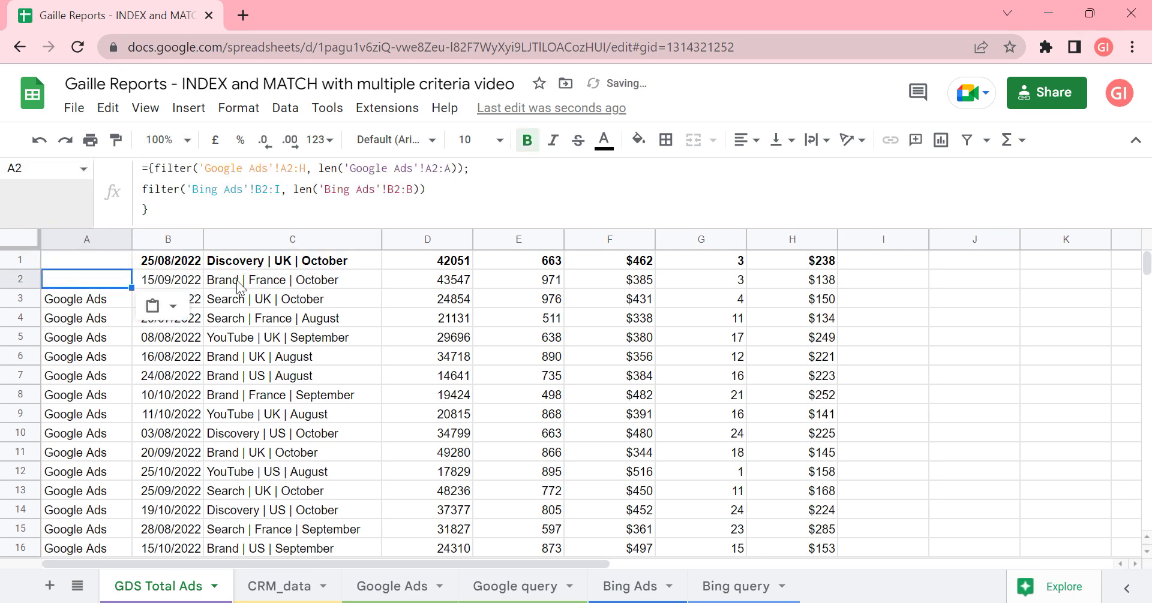
Step: Copy the headers in A1:H1 of the Google Ads sheet into row 1 of GDS Total Ads as values only
click(387, 586)
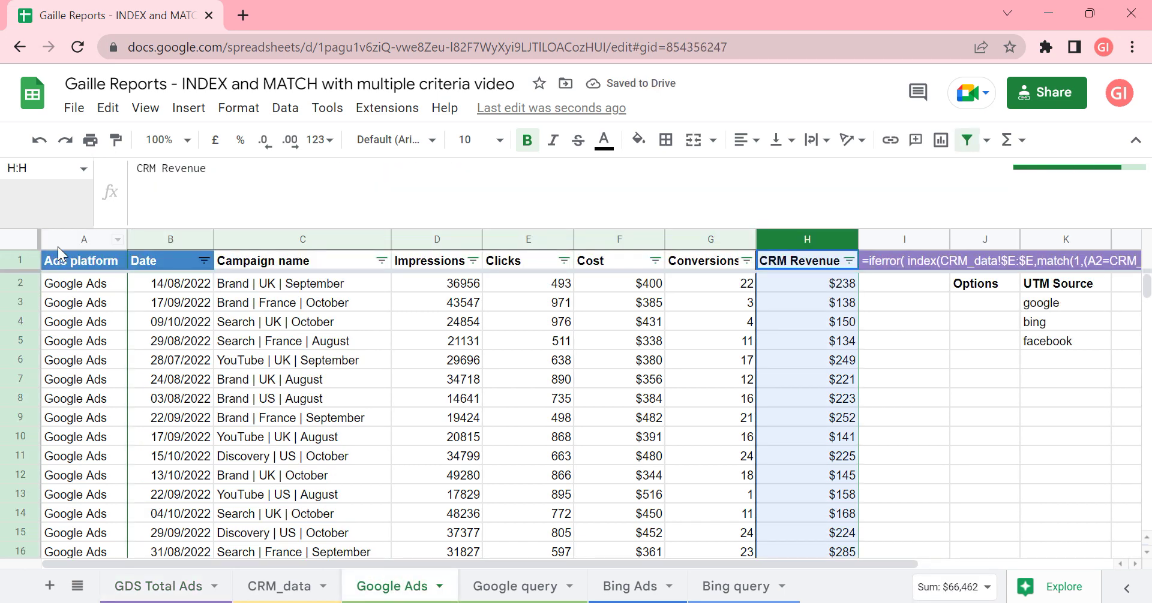
click(84, 260)
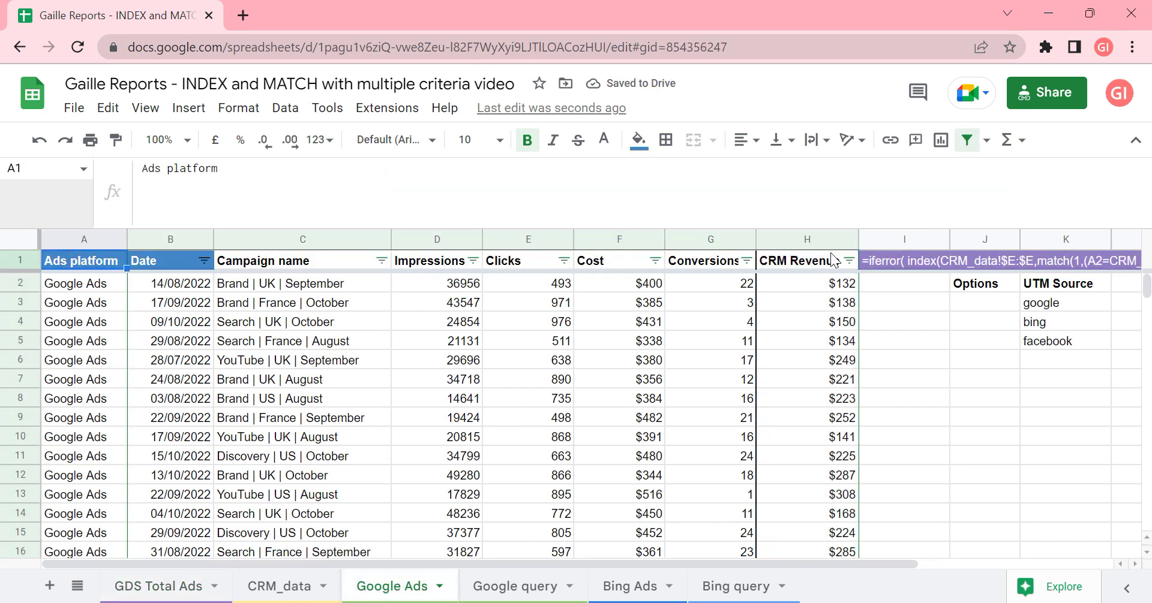
drag(834, 259, 828, 264)
key(ctrl+c)
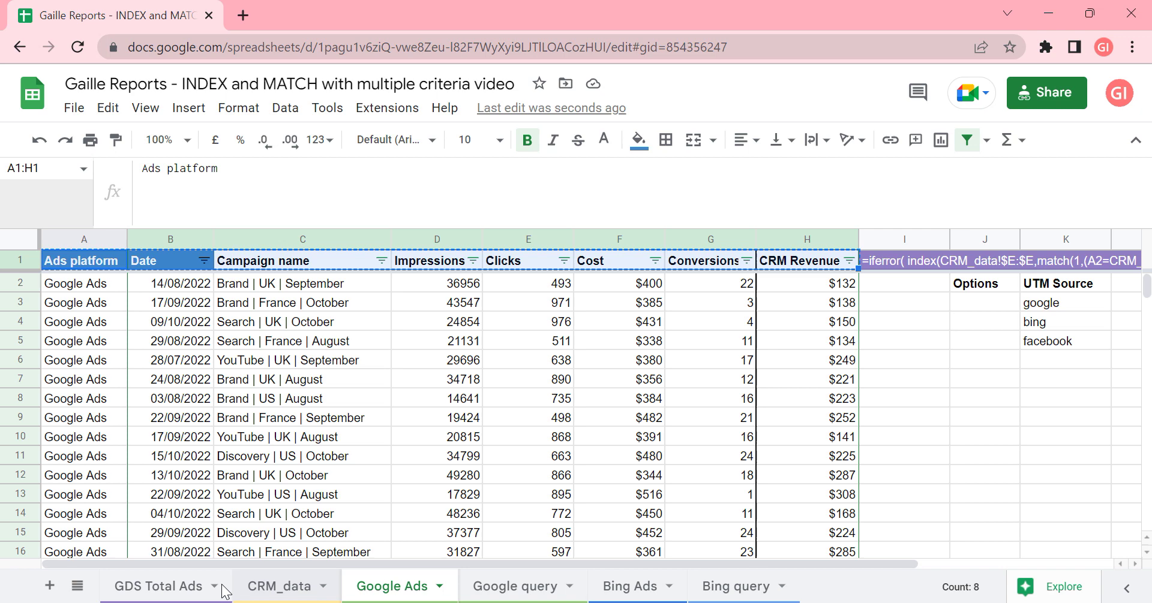
click(166, 588)
click(84, 263)
key(ctrl+v)
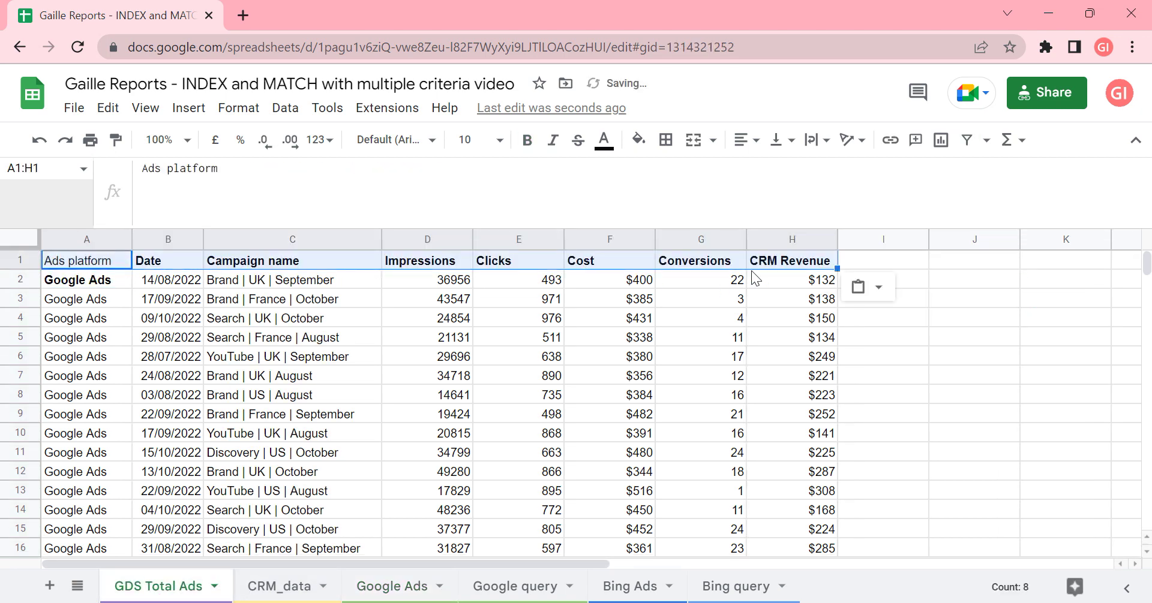
Step: Shorten the header in H1 of GDS Total Ads to Revenue
double_click(787, 258)
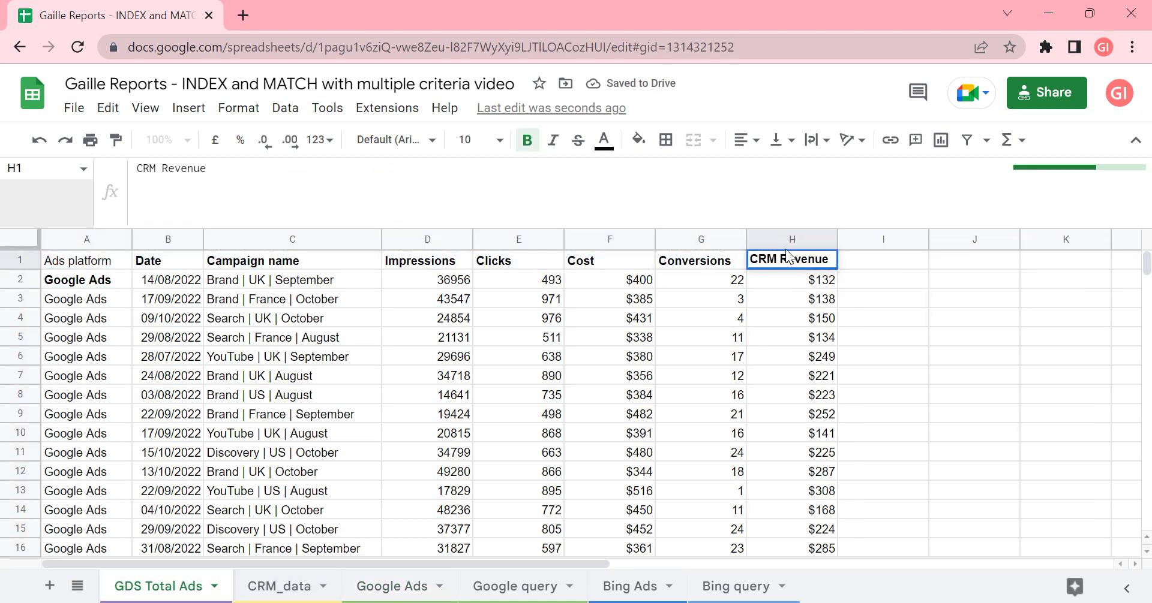
double_click(760, 259)
key(BackSpace)
key(Delete)
key(Return)
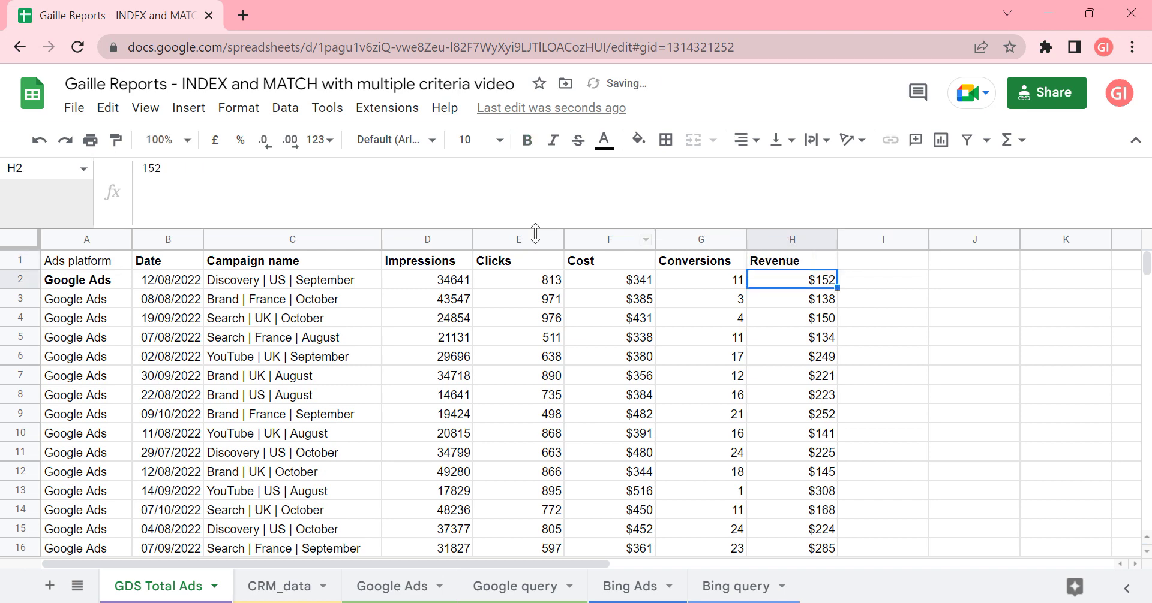
Step: Give the formula cell A2 a dark blue fill and white text
click(61, 282)
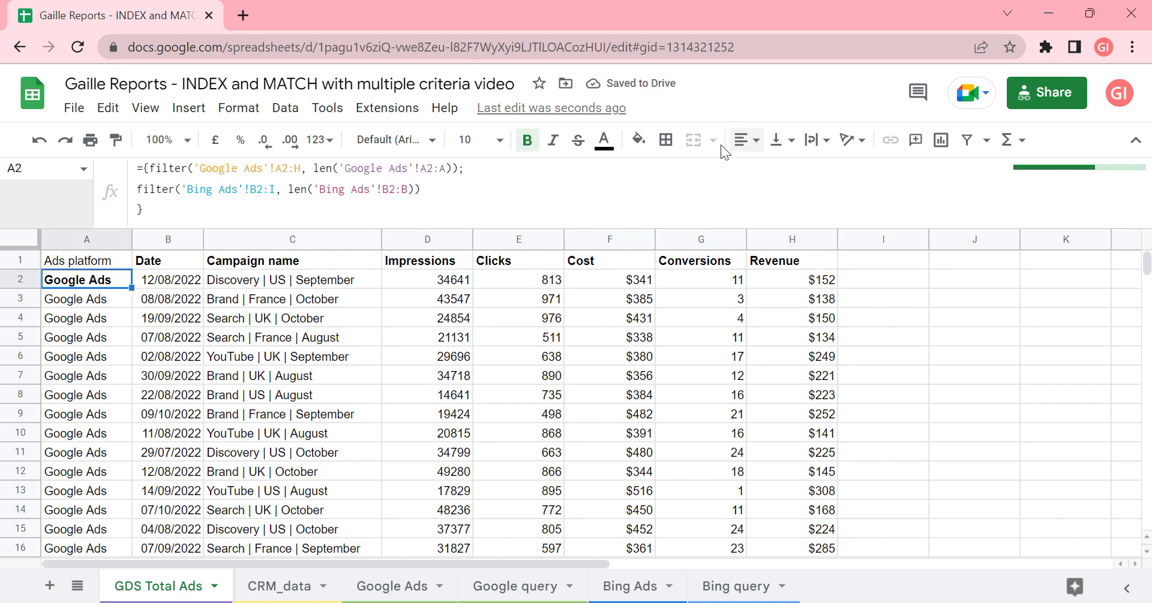
click(639, 140)
click(758, 222)
click(604, 140)
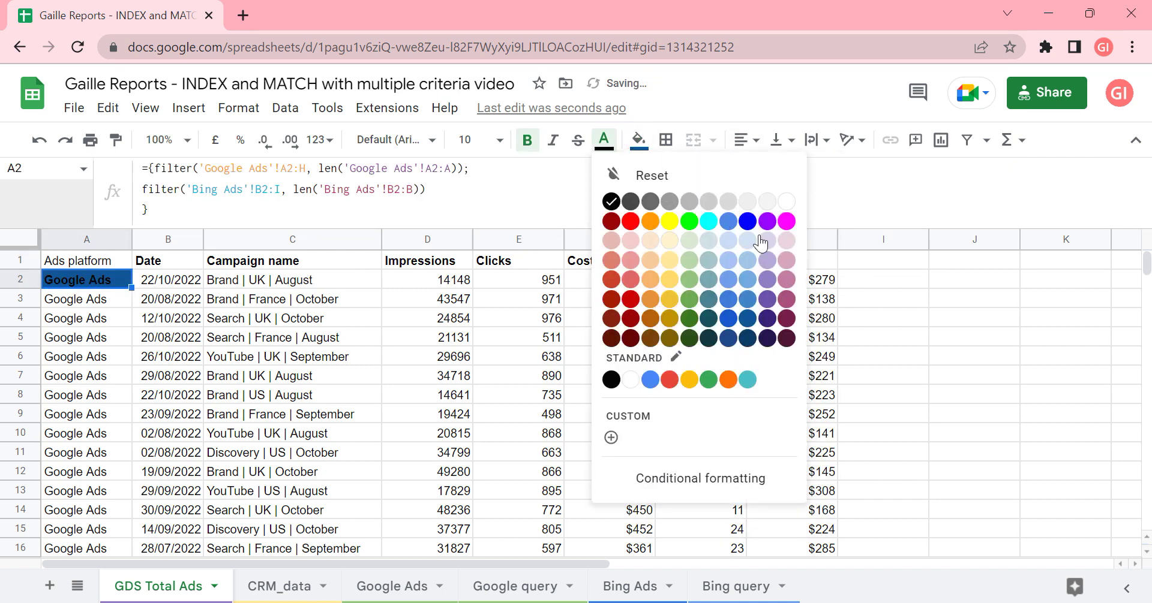
click(786, 201)
Step: Make the Ads platform header in A1 bold
click(80, 262)
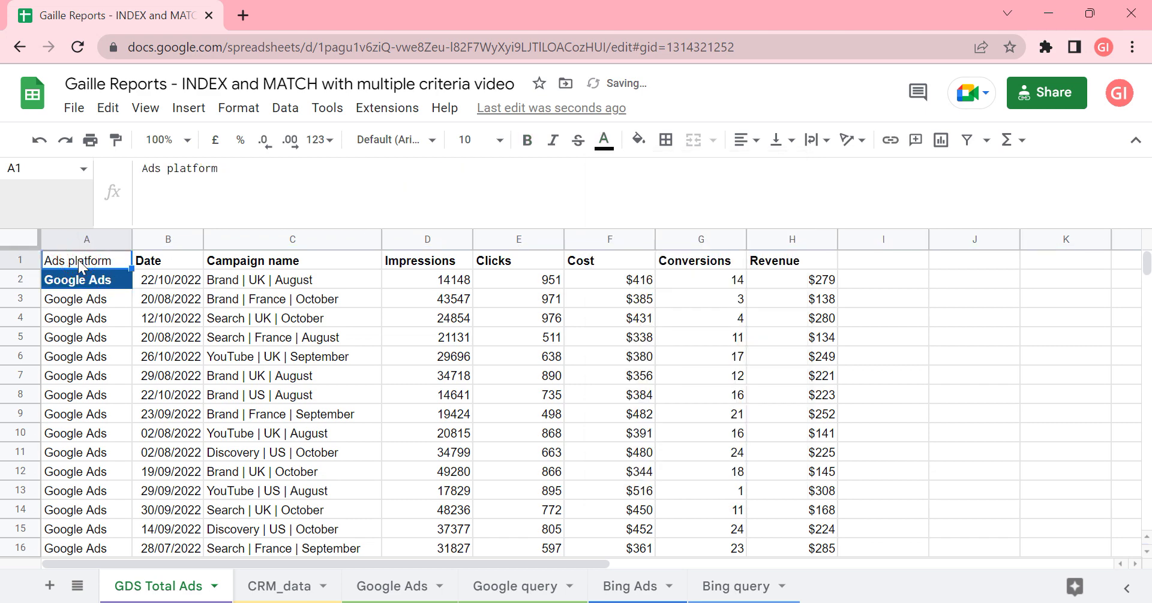
key(ctrl+b)
key(Right)
key(Down)
key(Down)
key(Down)
key(Down)
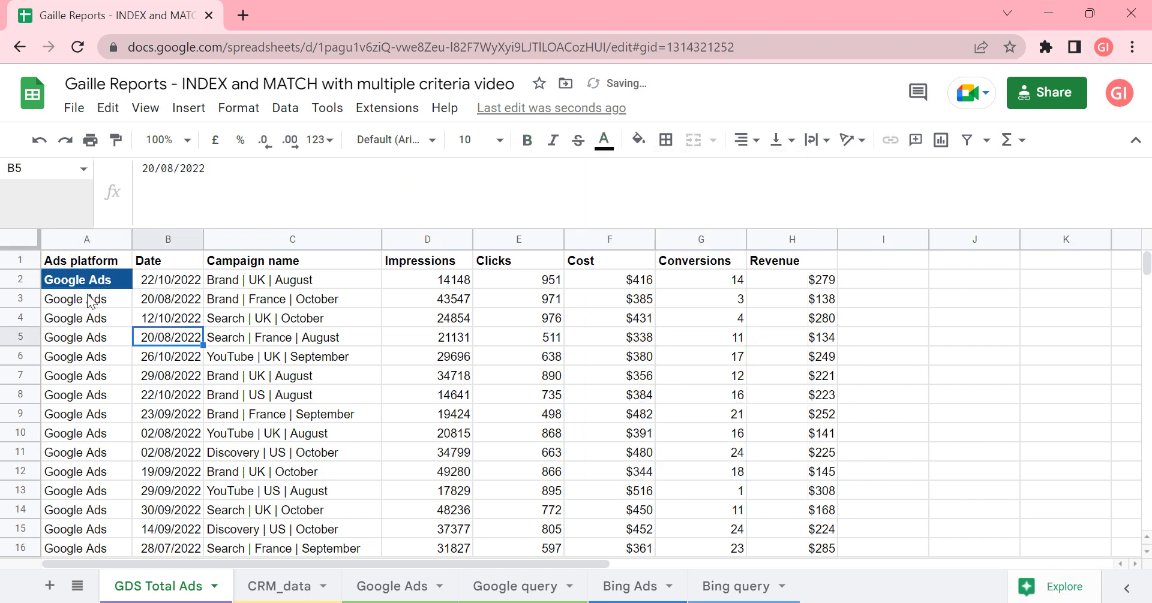
Step: Review the ranges and the LEN condition of both filters in the A2 formula without changing it
click(84, 279)
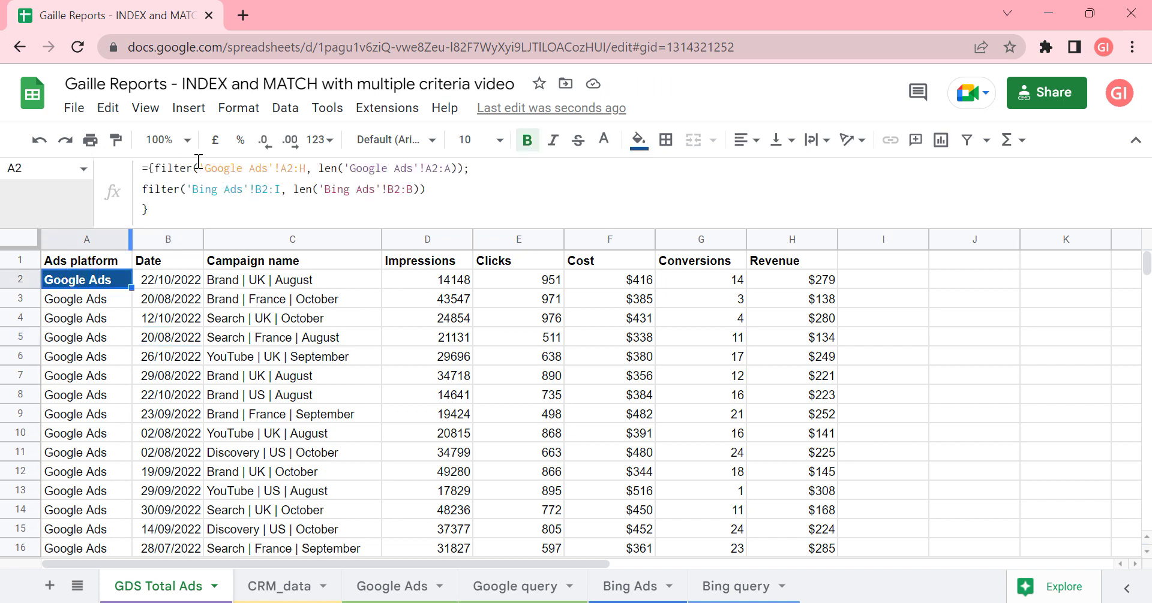
drag(201, 167, 306, 168)
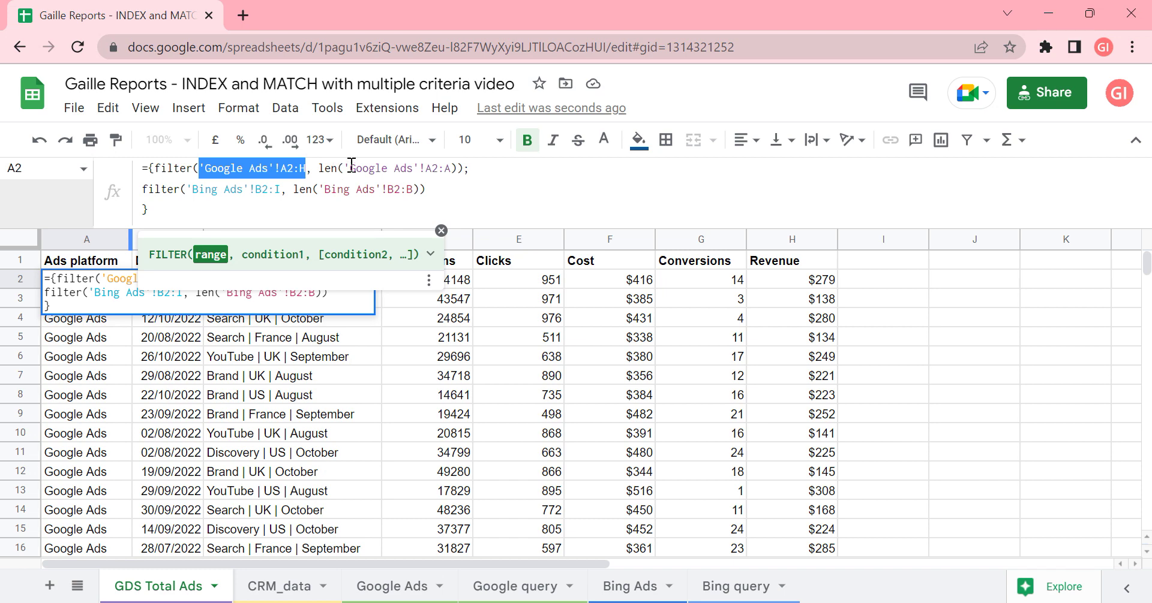
drag(332, 168, 460, 170)
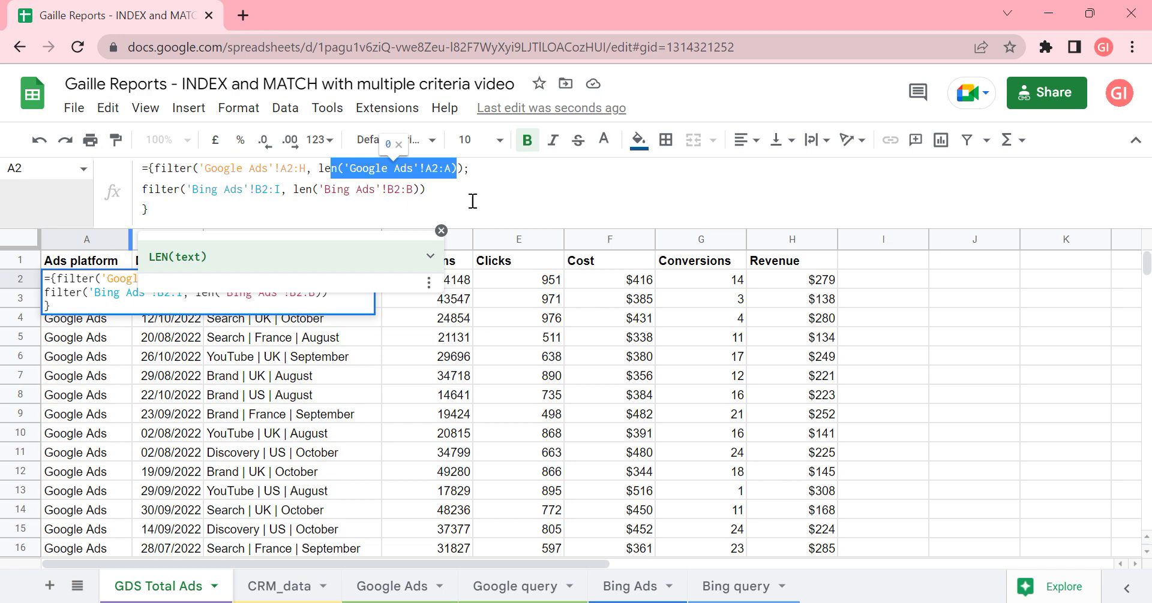
click(505, 172)
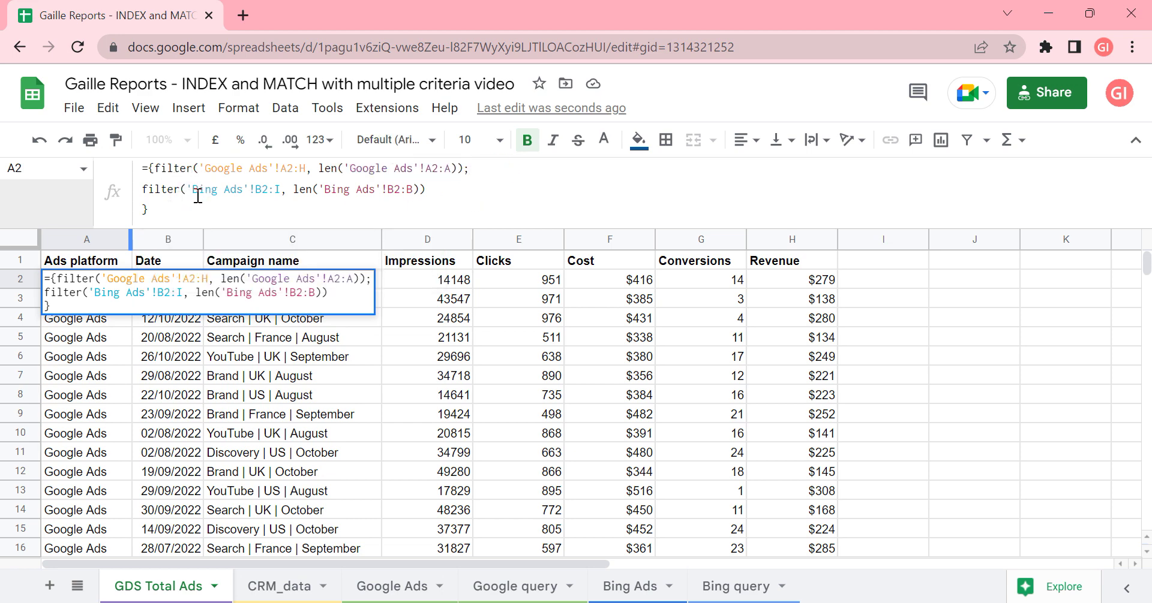
drag(197, 192, 285, 192)
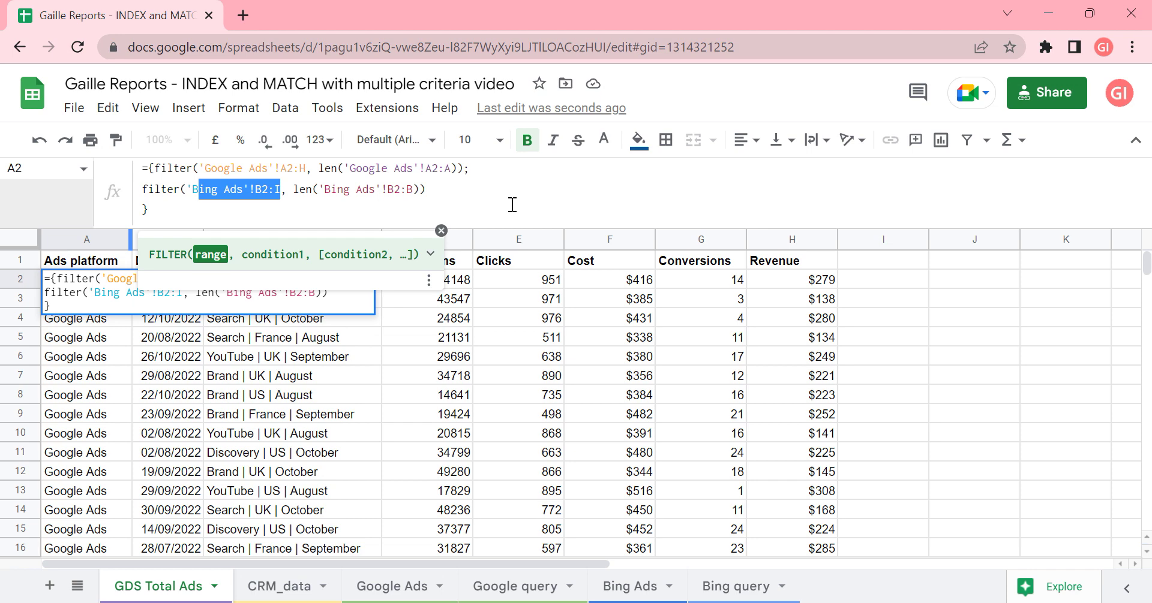
key(Escape)
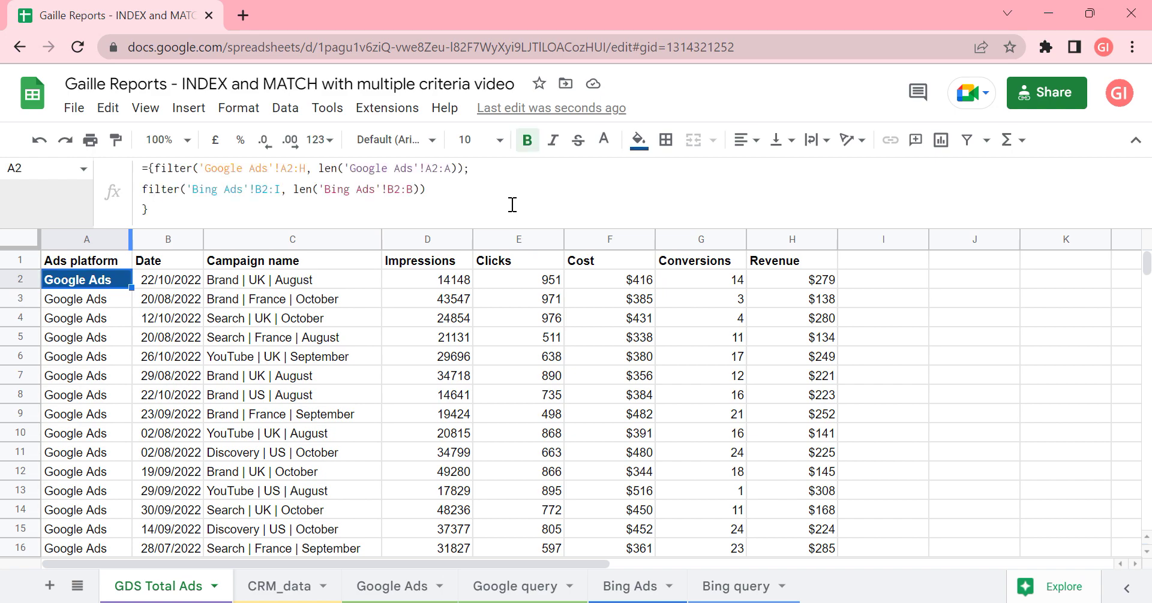
Step: Look through the combined rows of GDS Total Ads for both the Google Ads and Bing Ads entries
scroll(93, 459, down, 20)
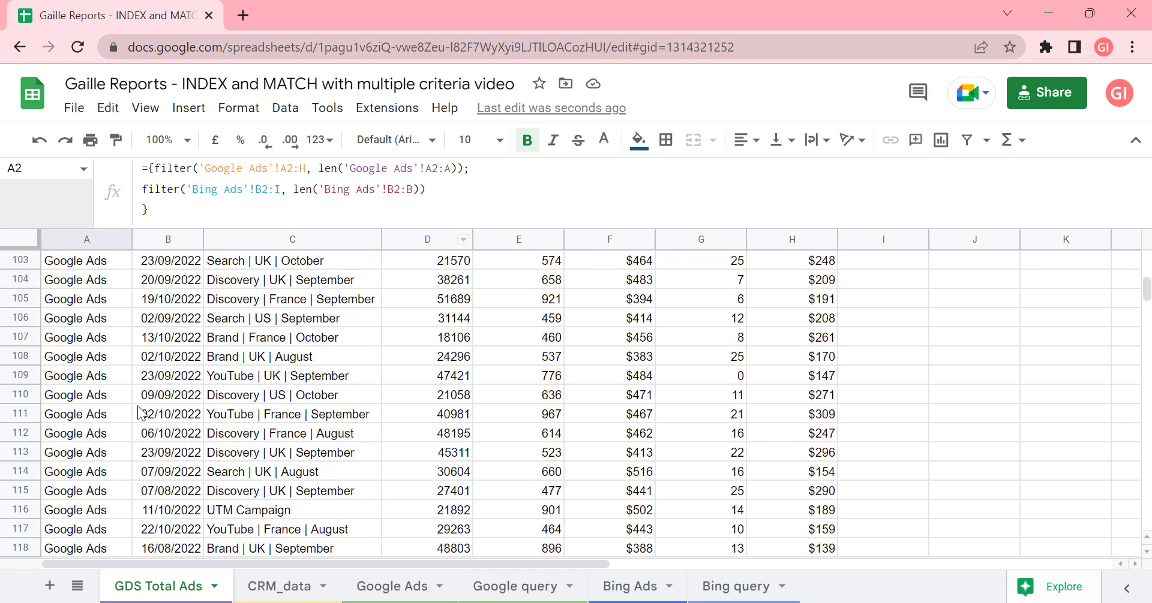
scroll(93, 459, down, 20)
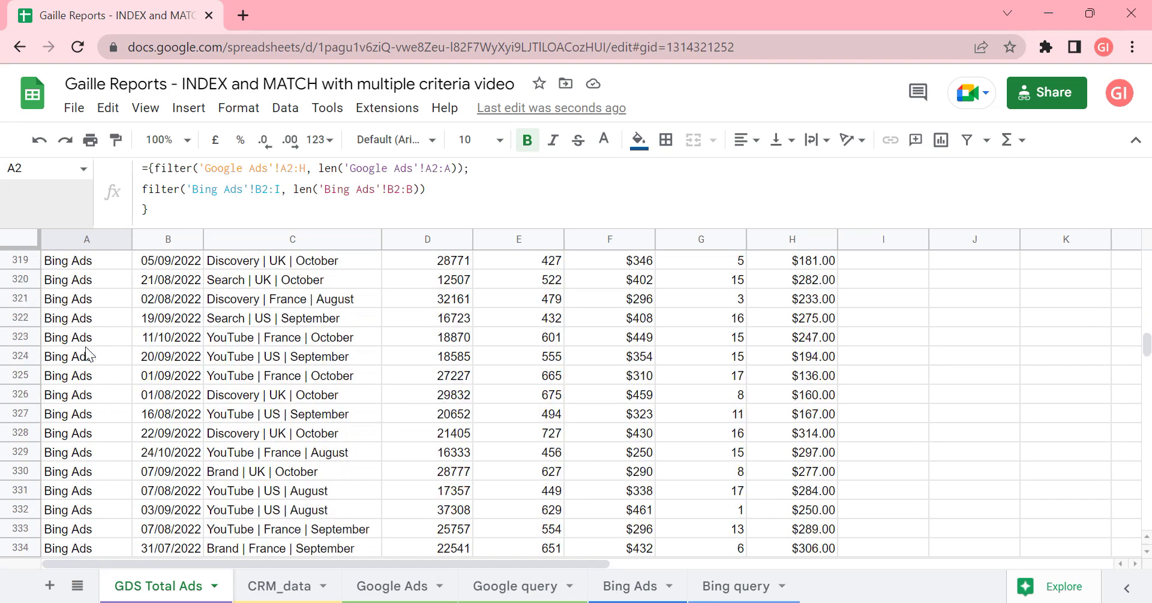
click(84, 354)
scroll(115, 441, up, 20)
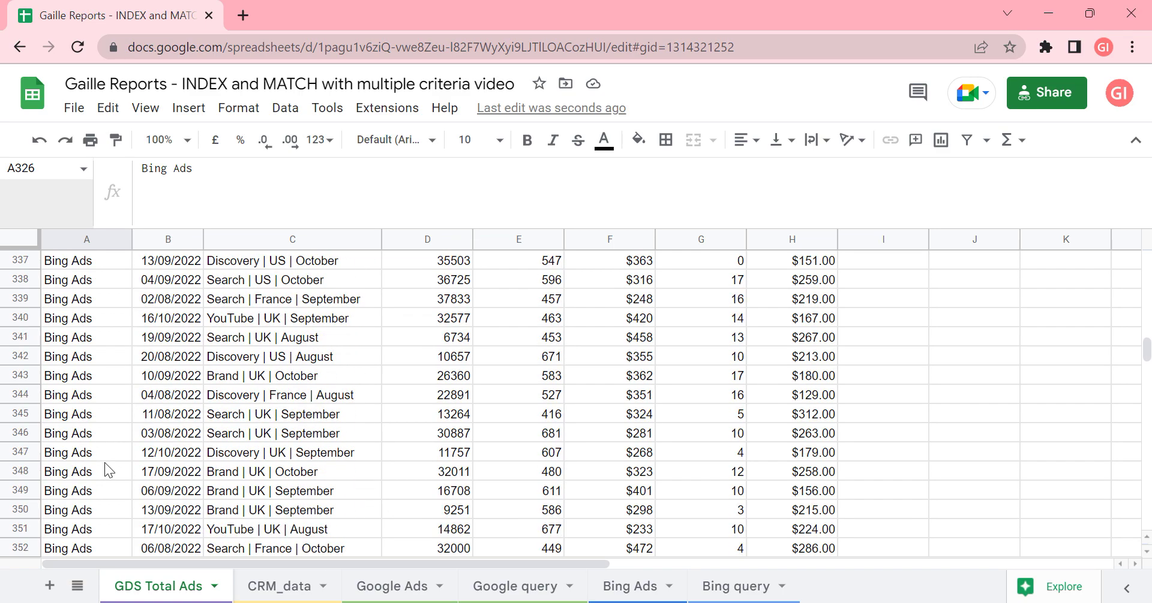
scroll(120, 426, up, 20)
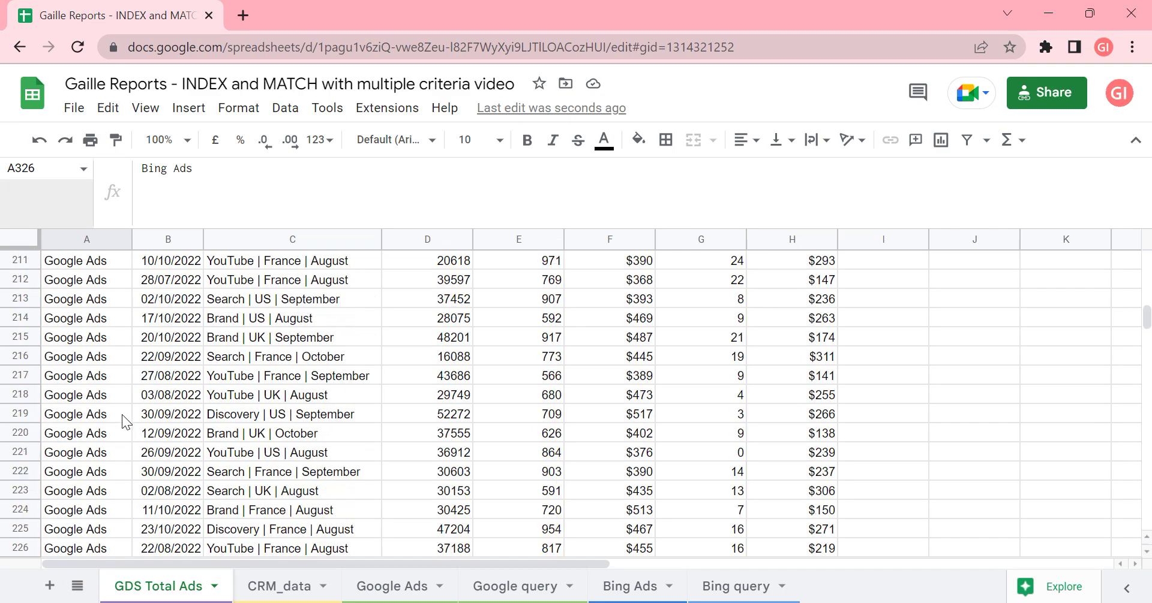
scroll(119, 322, up, 20)
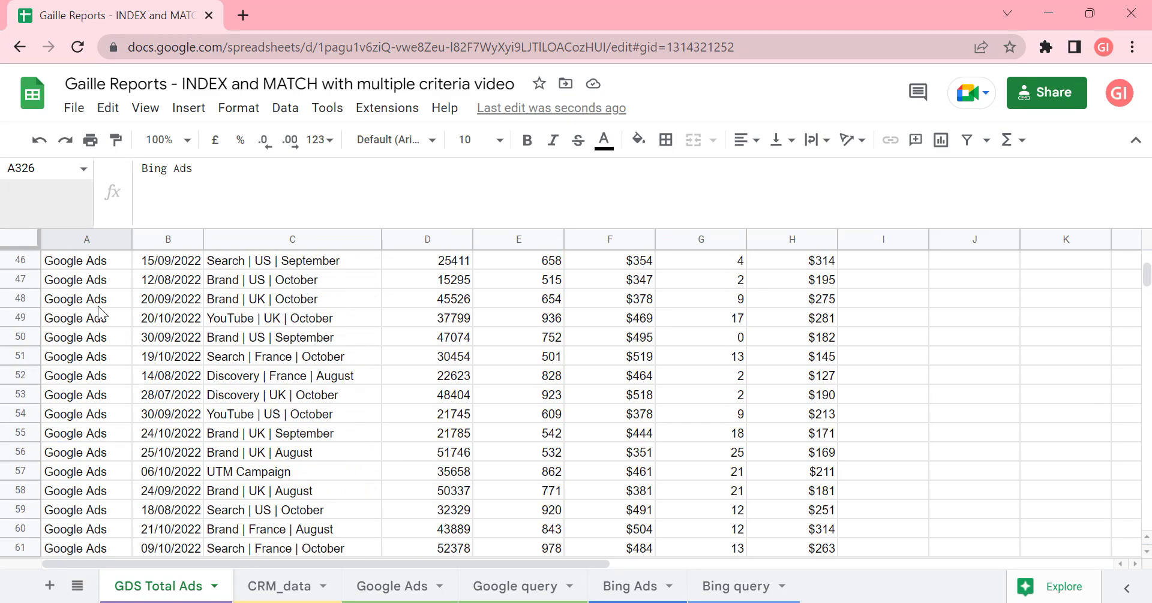
Step: Return to the header cell A1 of GDS Total Ads and shrink the formula bar to a single line
click(112, 262)
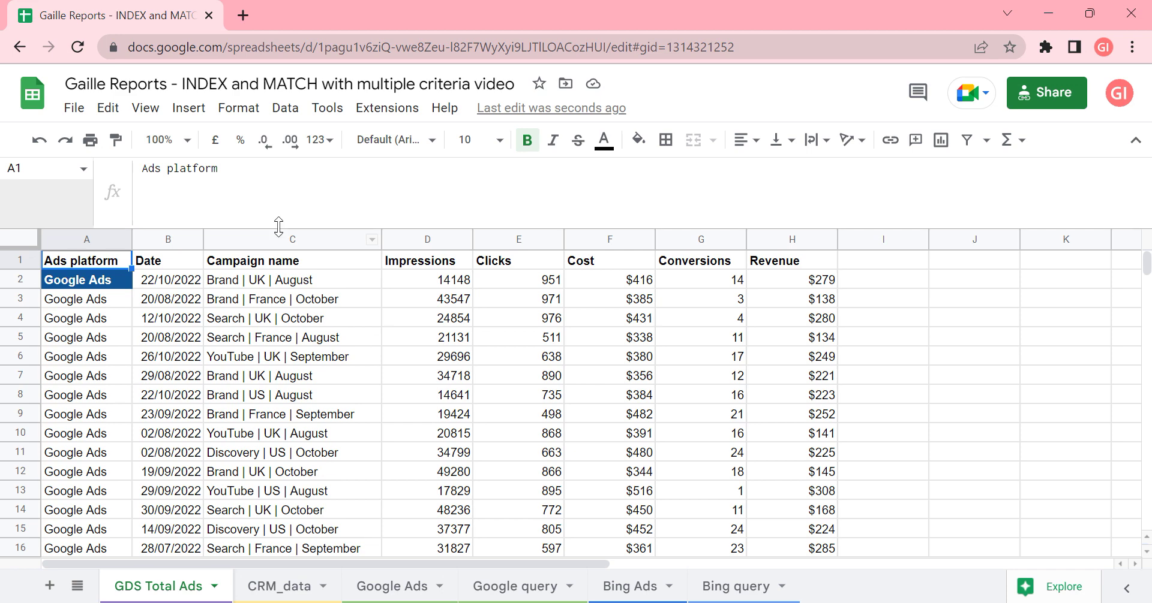
drag(278, 228, 278, 180)
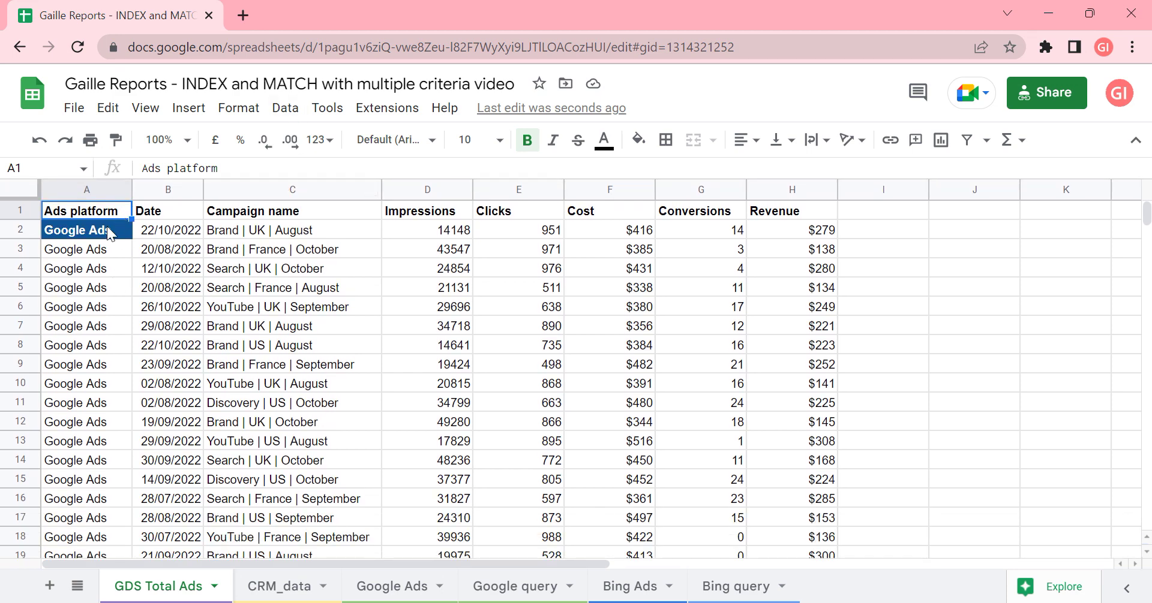
Step: Try adding a semicolon and a new line after the Bing Ads filter in the A2 formula, and discard the edit
click(96, 231)
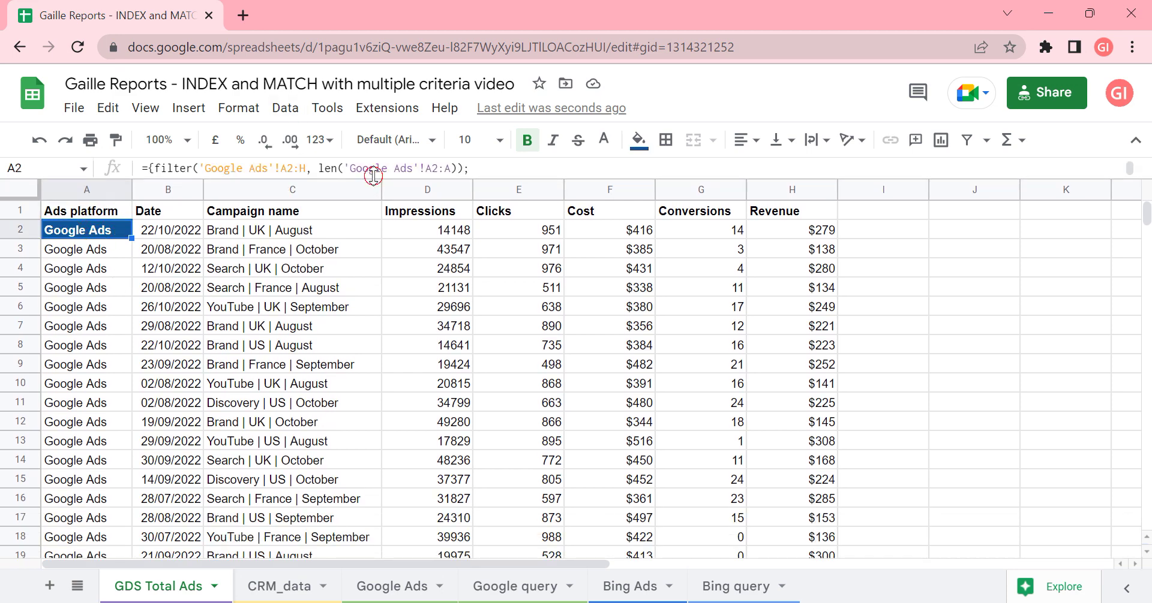
drag(375, 180, 380, 299)
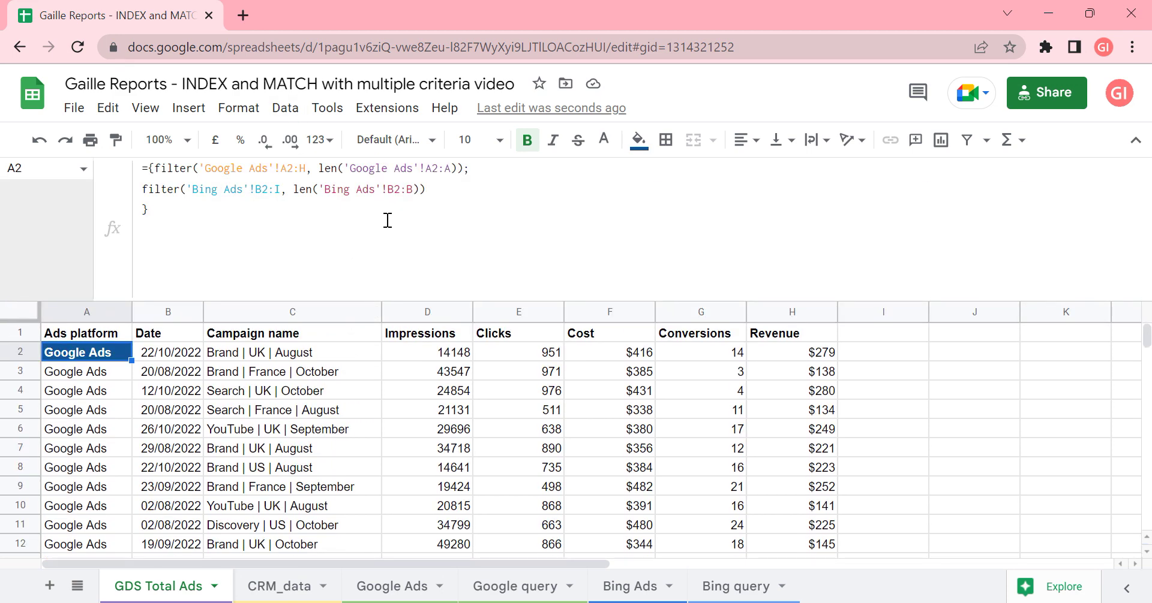
click(409, 190)
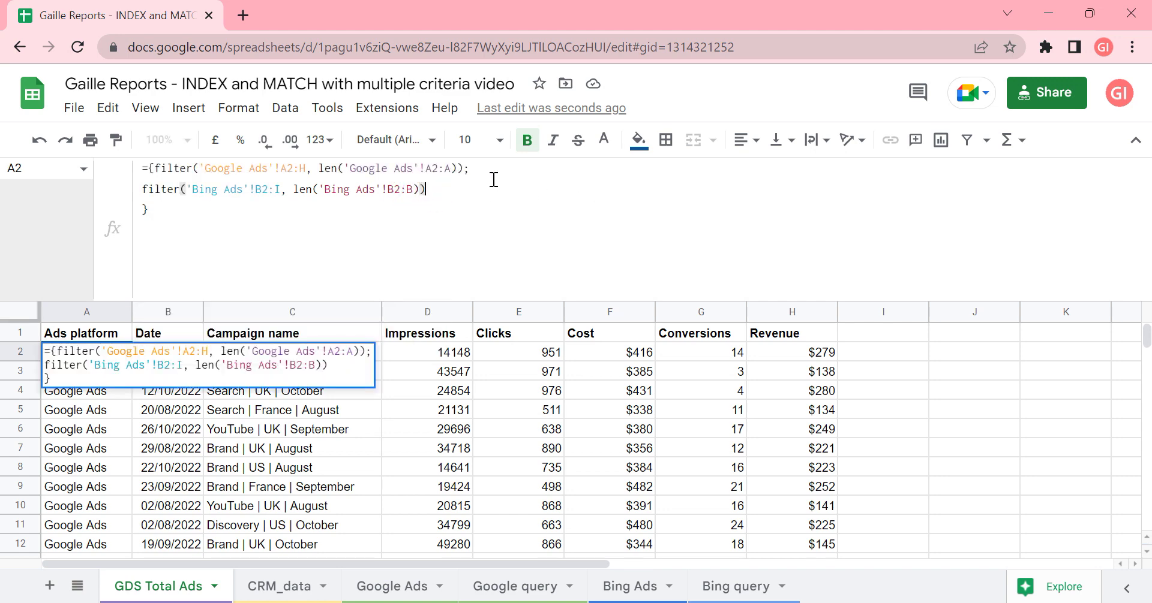
text(;)
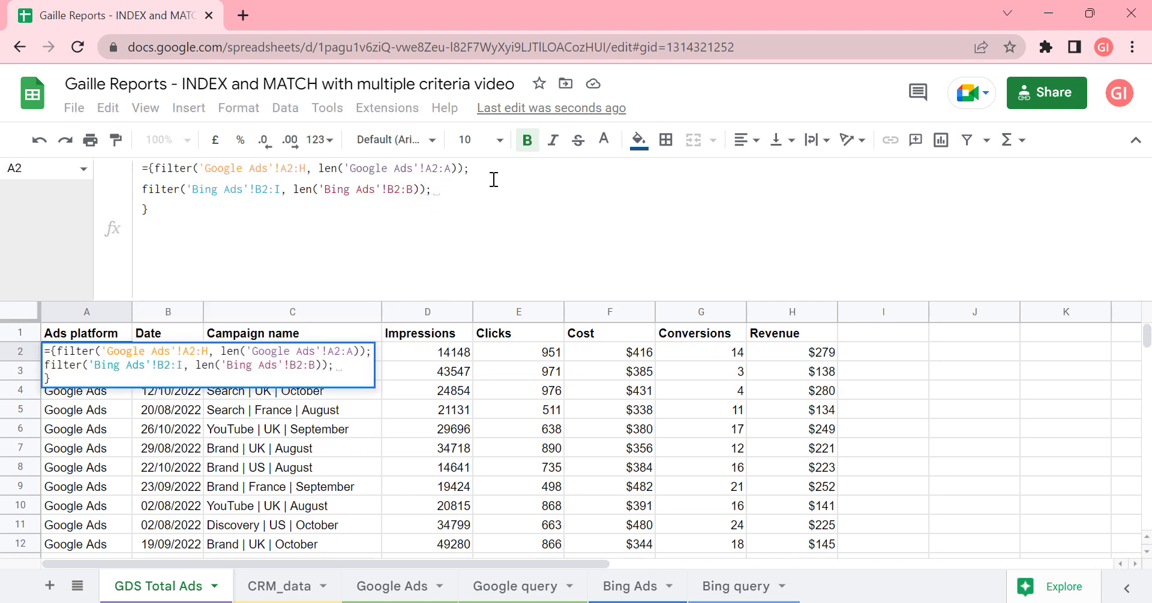
key(alt+Return)
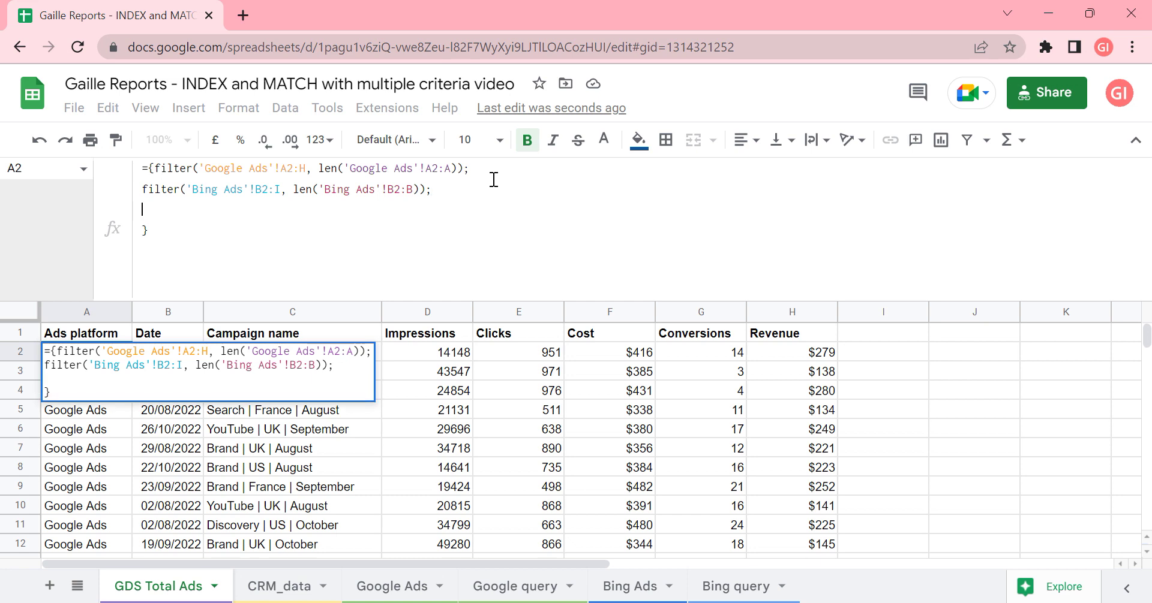
key(BackSpace)
key(BackSpace)
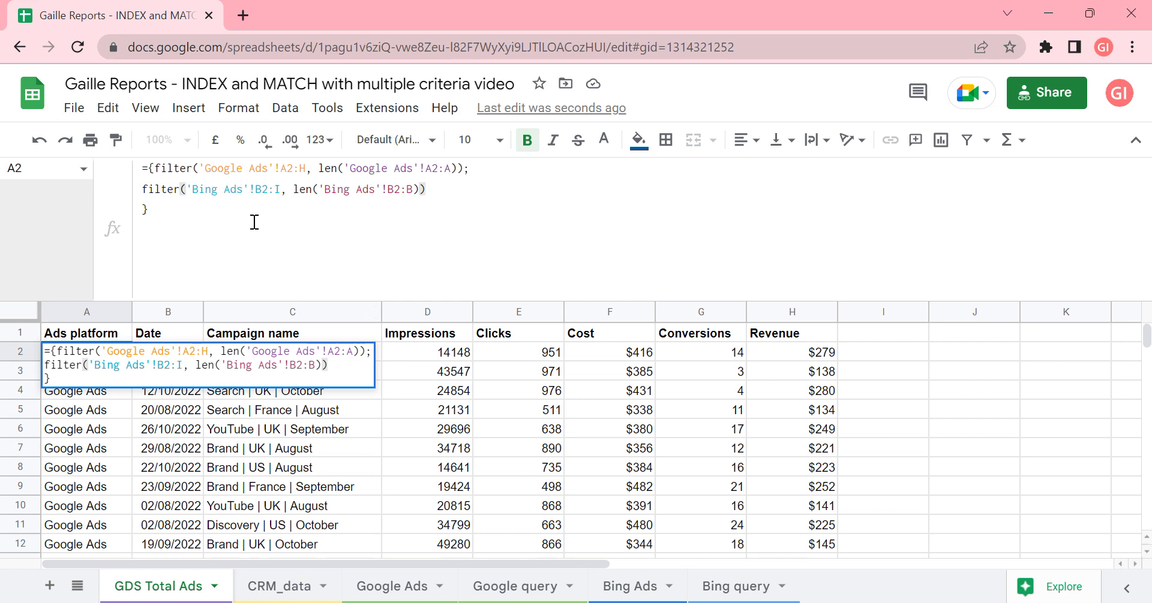
key(Escape)
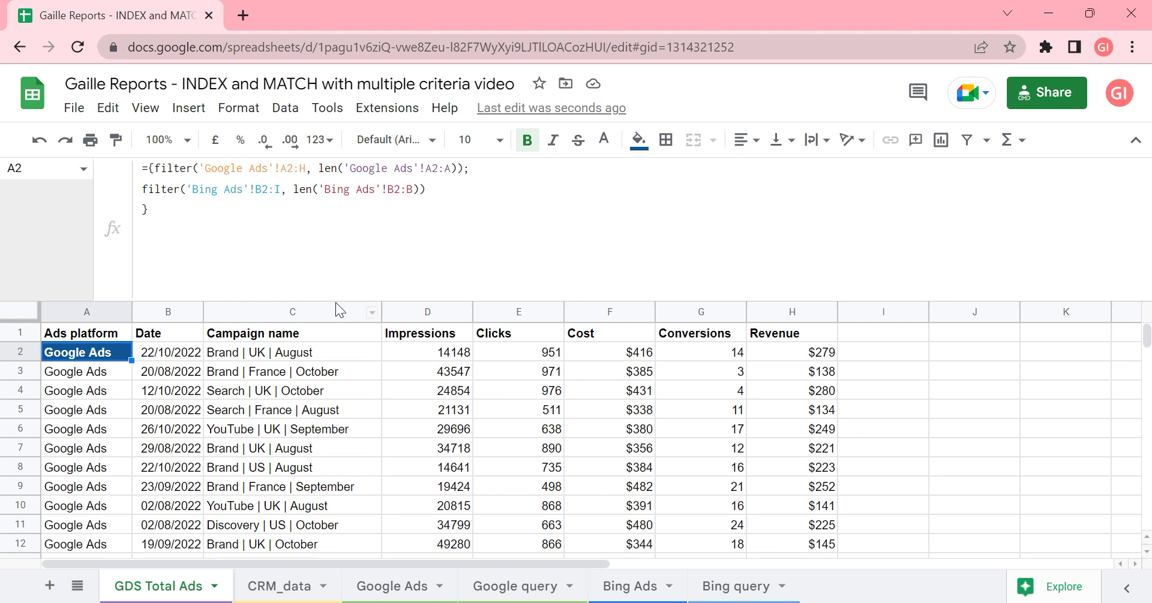
drag(331, 303, 308, 103)
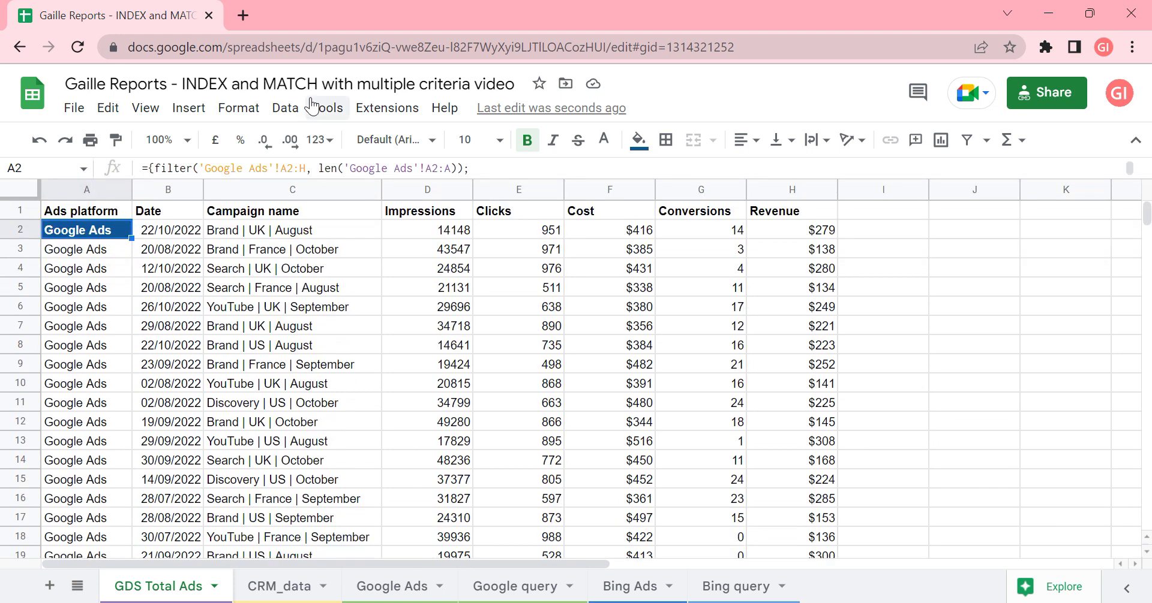